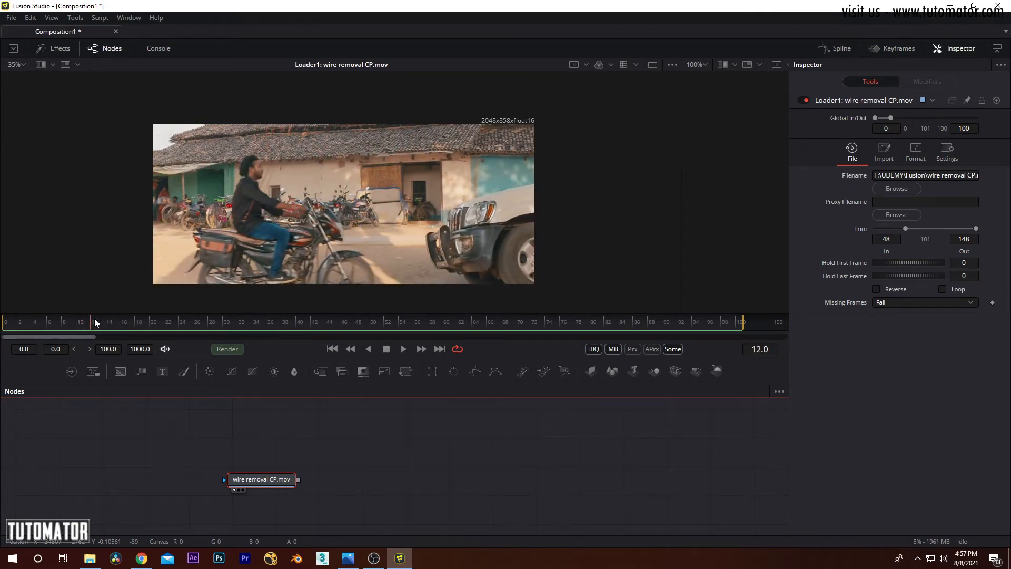
Step: Examine the wires holding the rider in the source clip, closely inspecting frames 10 to 18
drag(307, 153, 388, 189)
scroll(355, 228, up, 8)
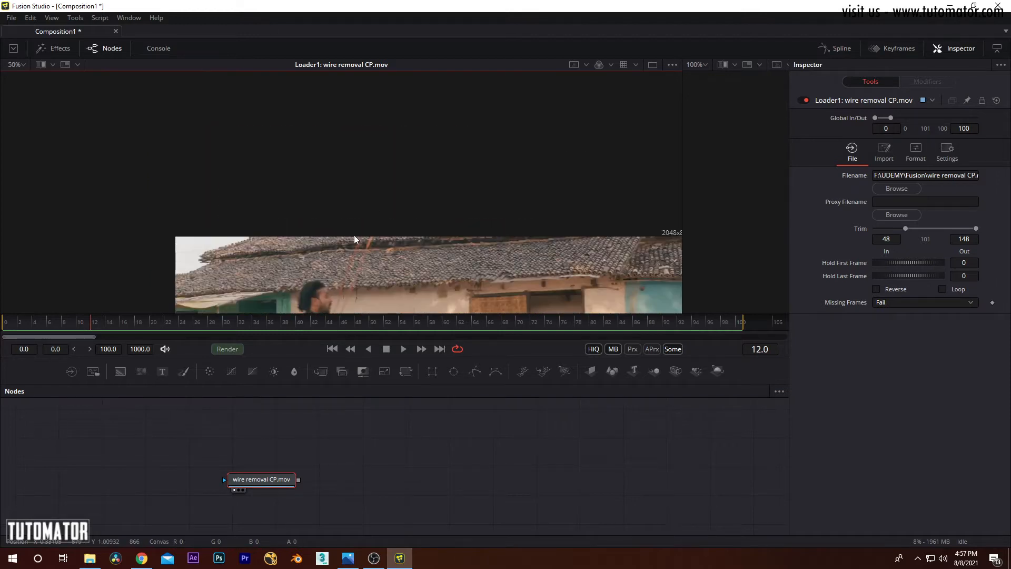
drag(395, 237, 296, 215)
scroll(324, 166, down, 2)
scroll(296, 215, down, 2)
drag(385, 179, 353, 174)
drag(158, 324, 138, 331)
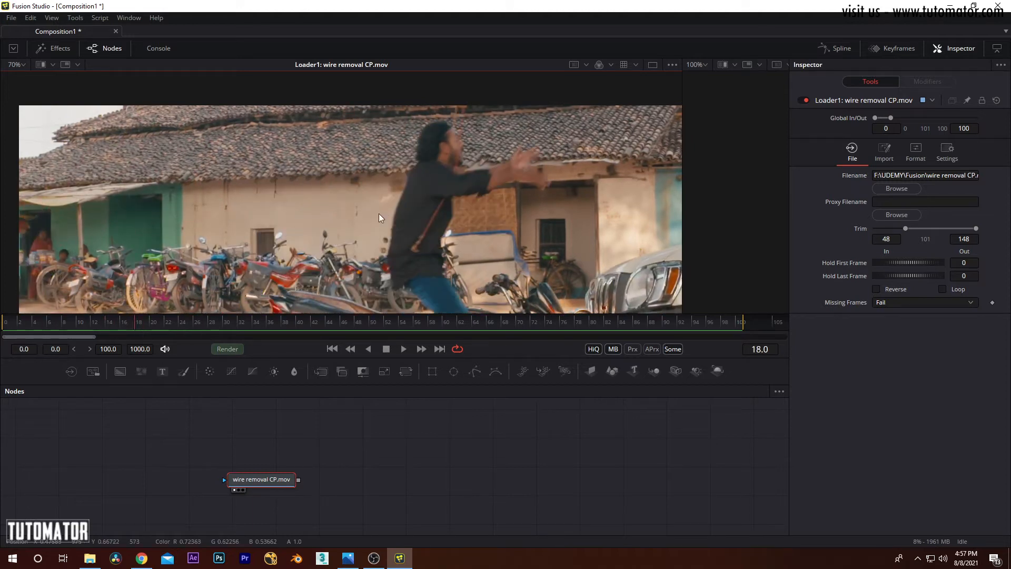
scroll(388, 215, down, 3)
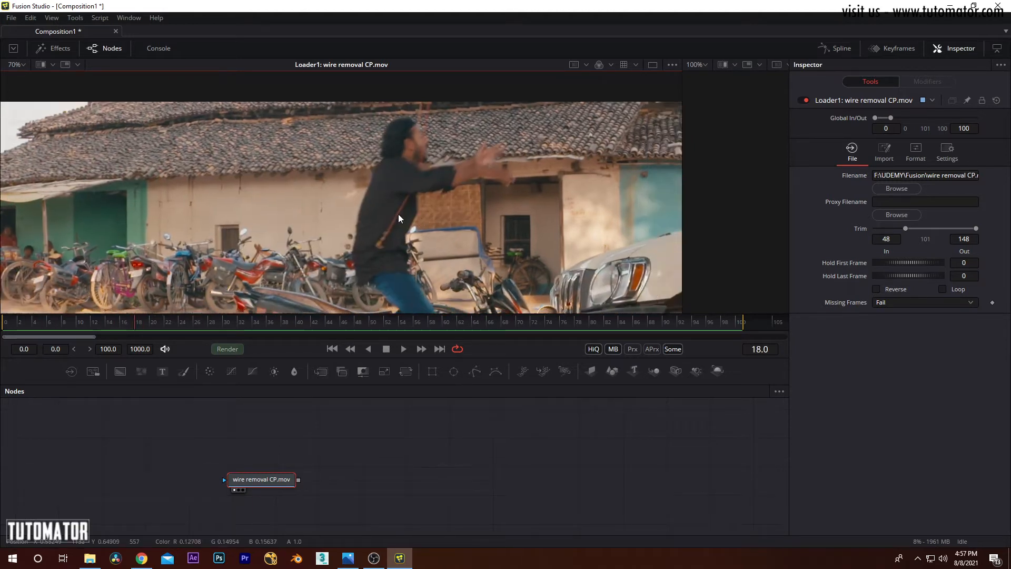
scroll(388, 214, down, 1)
drag(389, 198, 406, 218)
scroll(369, 163, up, 3)
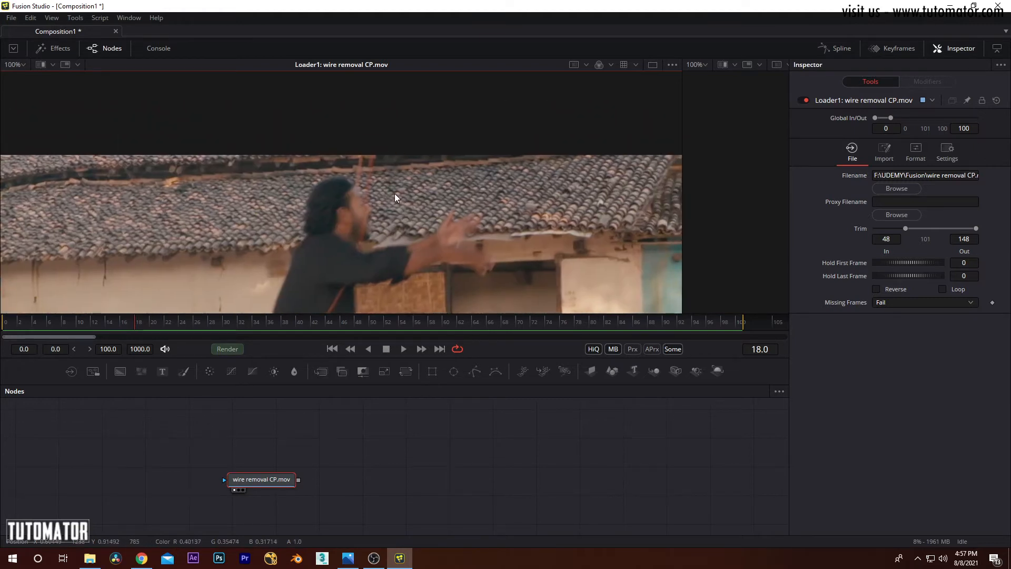
drag(346, 286, 383, 212)
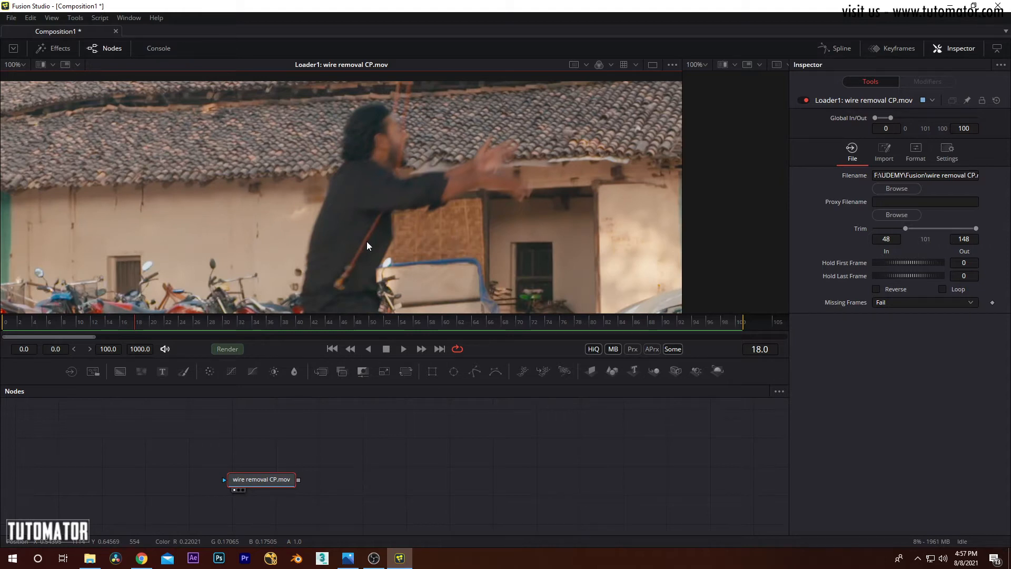
drag(383, 234, 399, 209)
scroll(401, 242, down, 3)
drag(234, 324, 80, 317)
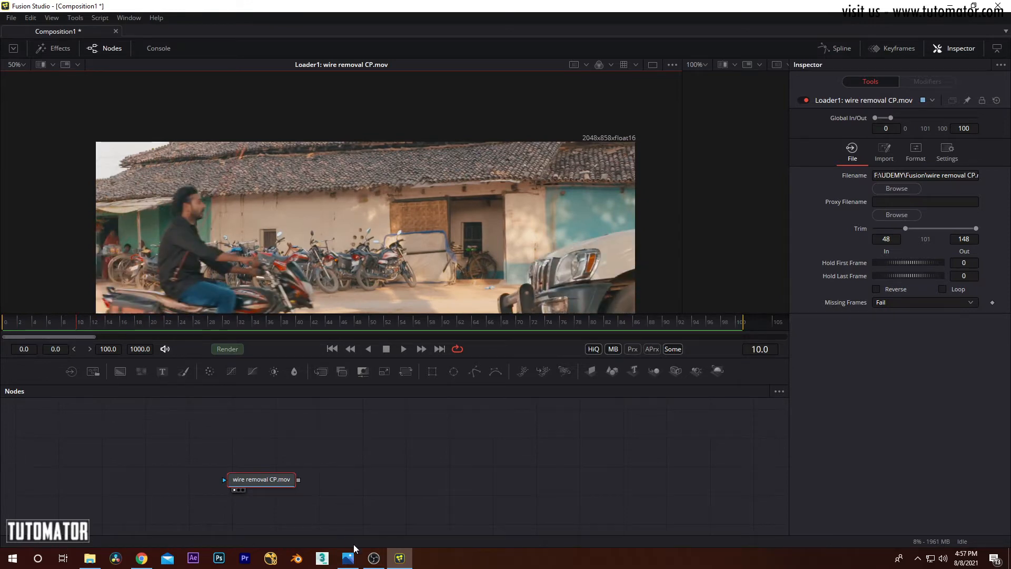
Step: View the Fusion.jpg course topic list in Photos, and return to Fusion Studio
click(356, 564)
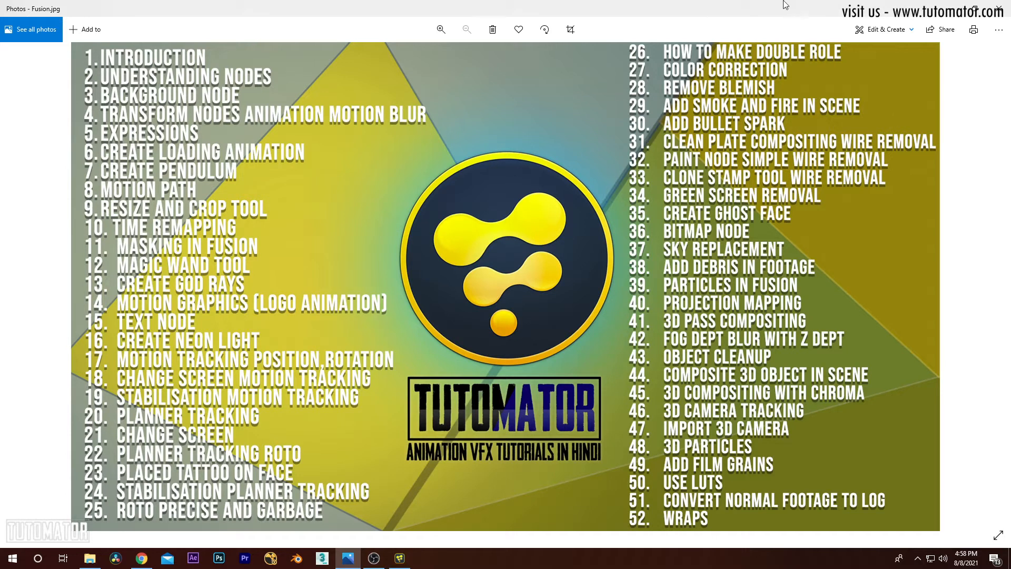
click(960, 4)
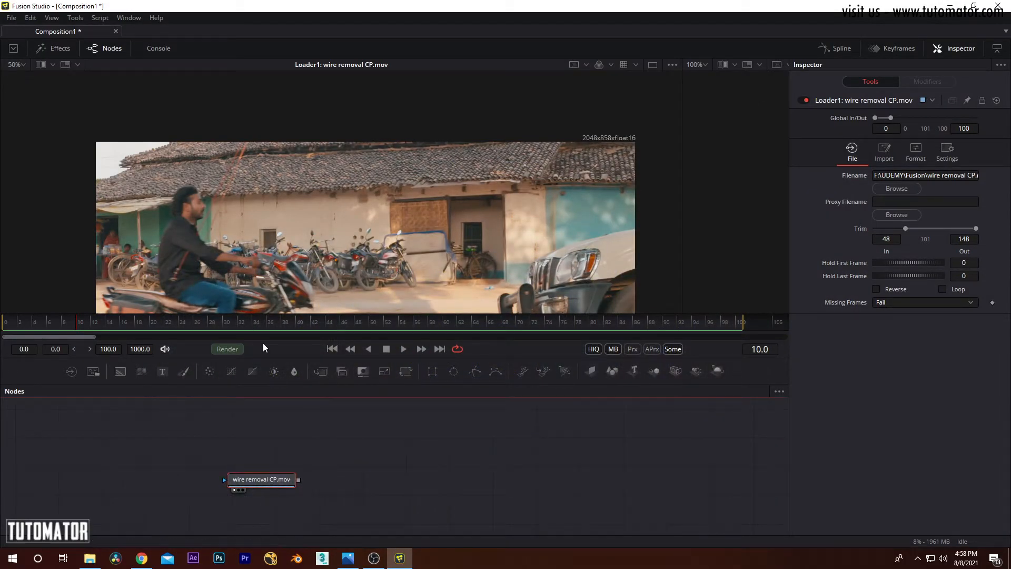
Step: Compare the frames showing the rider and wires with the empty background at frame 0 to find a clean plate
mouse_move(71, 324)
mouse_down()
mouse_move(5, 324)
mouse_move(149, 326)
mouse_move(22, 327)
mouse_move(111, 325)
mouse_move(83, 324)
mouse_up()
click(80, 324)
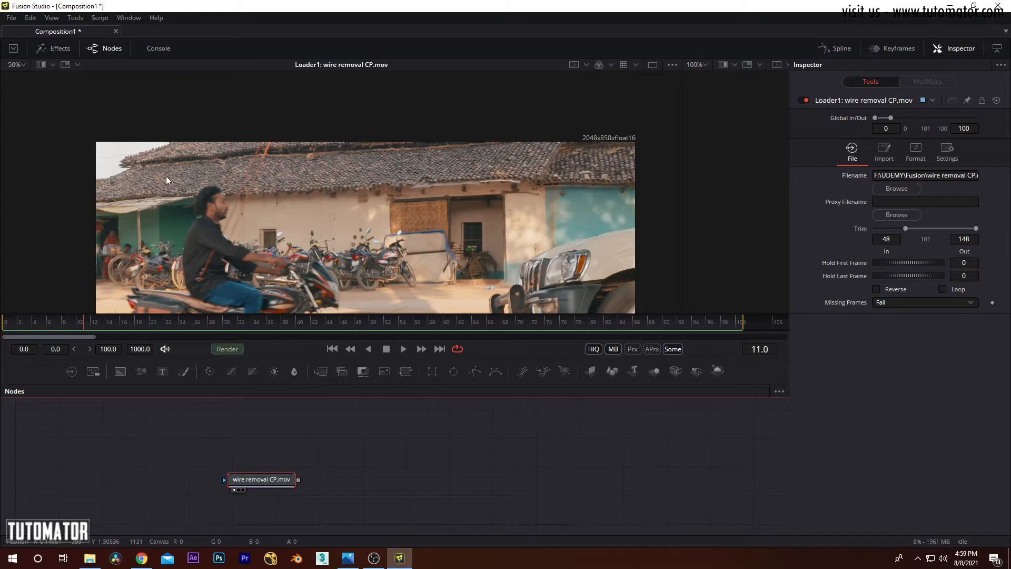
mouse_move(71, 325)
mouse_down()
mouse_move(26, 321)
mouse_move(115, 320)
mouse_move(11, 321)
mouse_move(77, 321)
mouse_up()
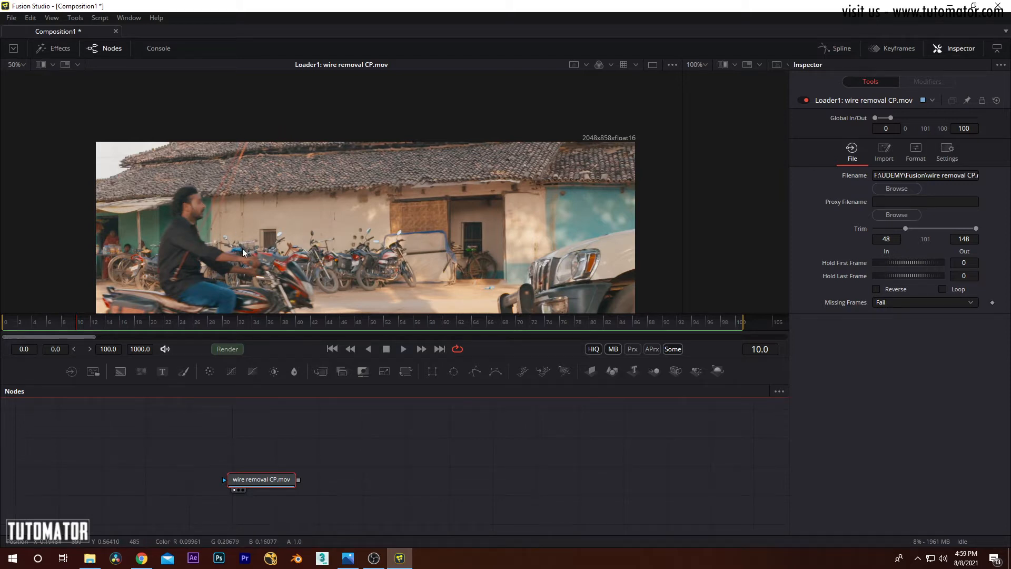
drag(74, 324, 1, 323)
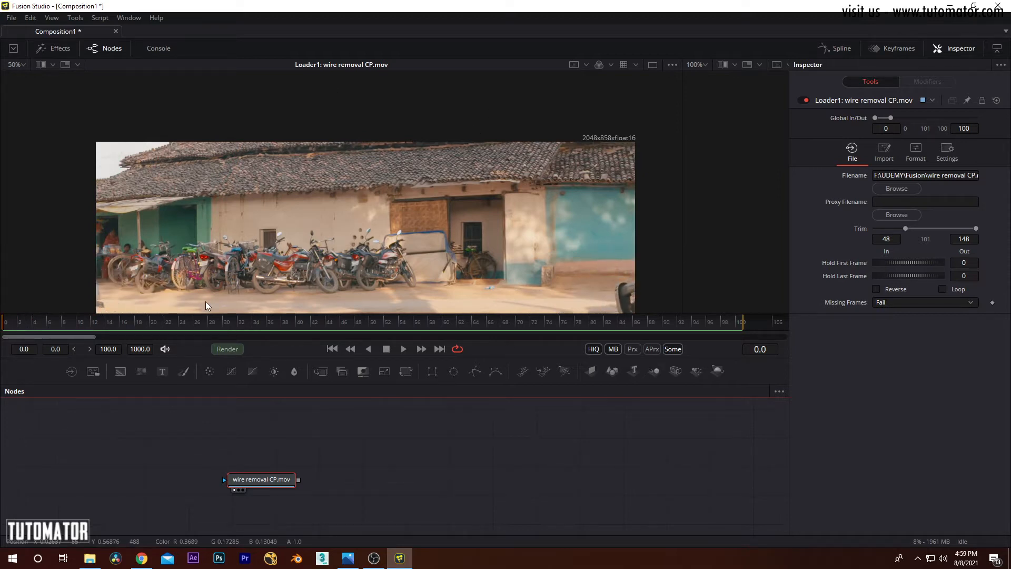
scroll(535, 164, down, 2)
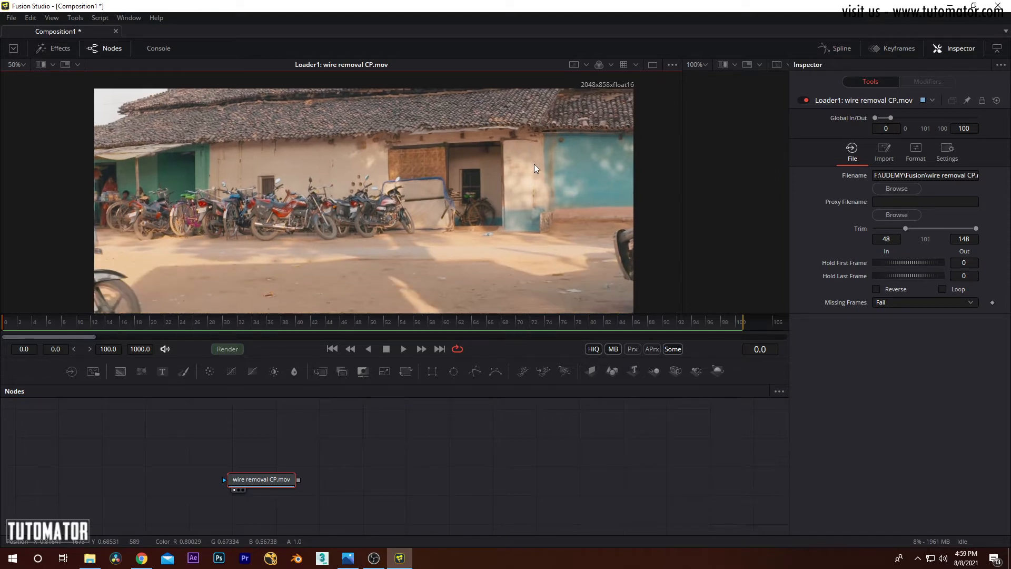
drag(534, 163, 530, 166)
drag(573, 130, 572, 142)
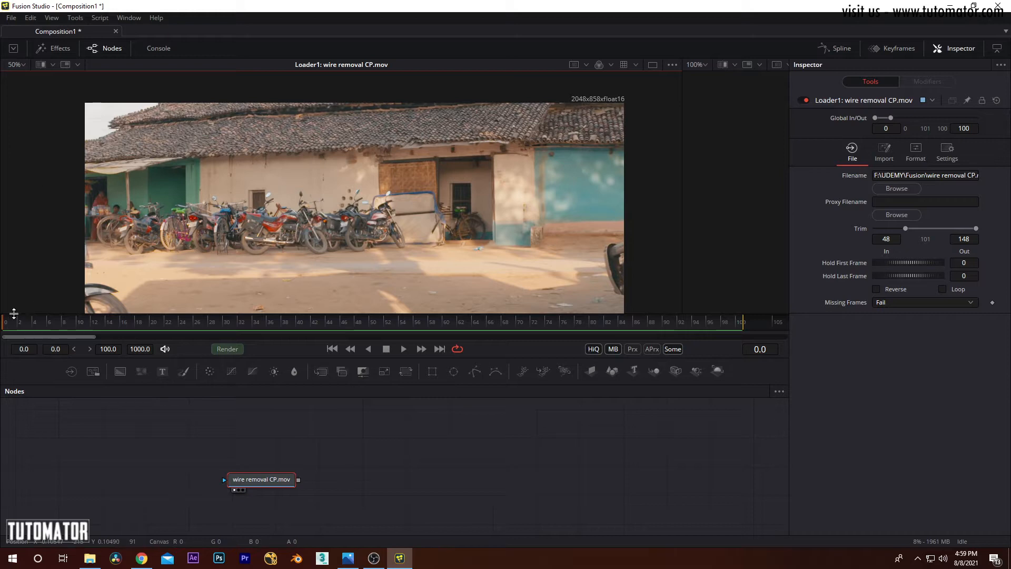
click(52, 322)
drag(51, 321, 99, 323)
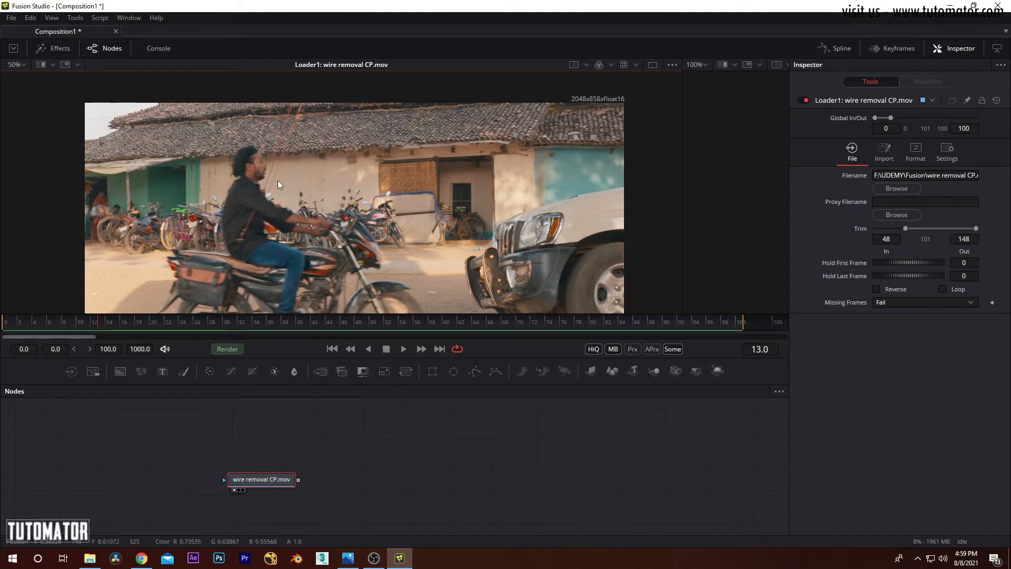
drag(367, 214, 344, 202)
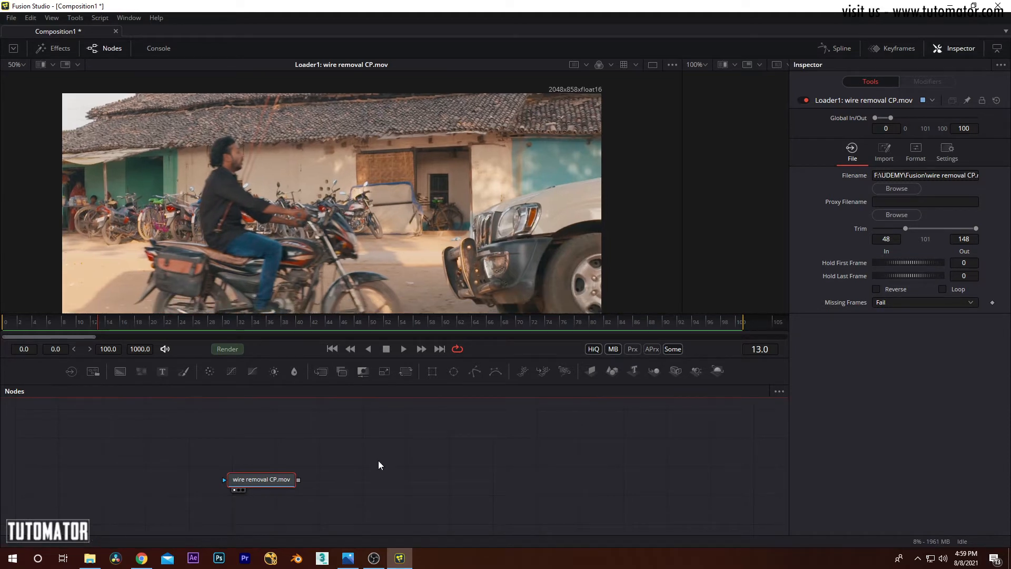
Step: At frame 0, add a Time Speed node fed by the wire removal CP.mov loader and place it above the loader
drag(284, 483, 245, 492)
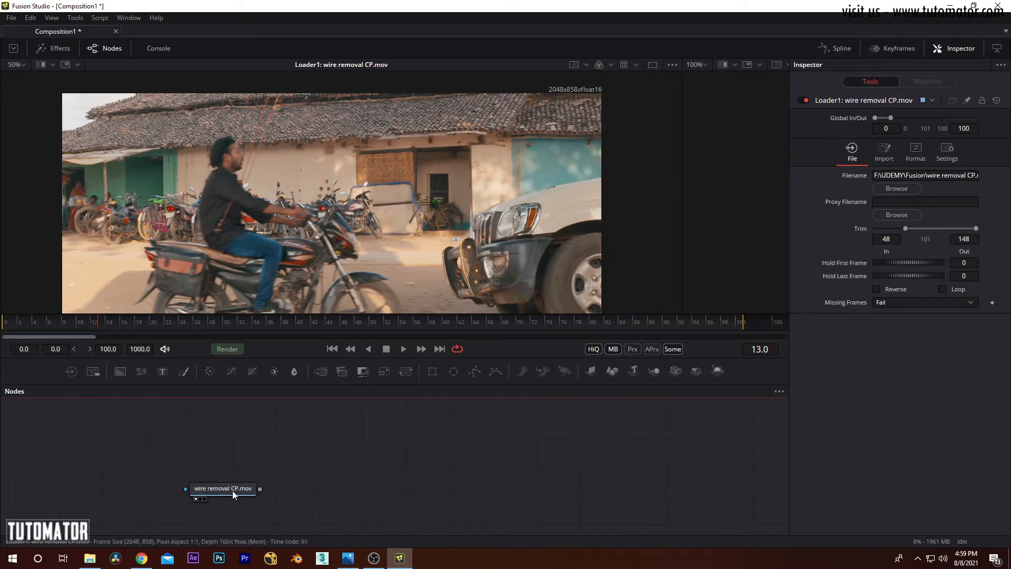
drag(91, 325, 5, 325)
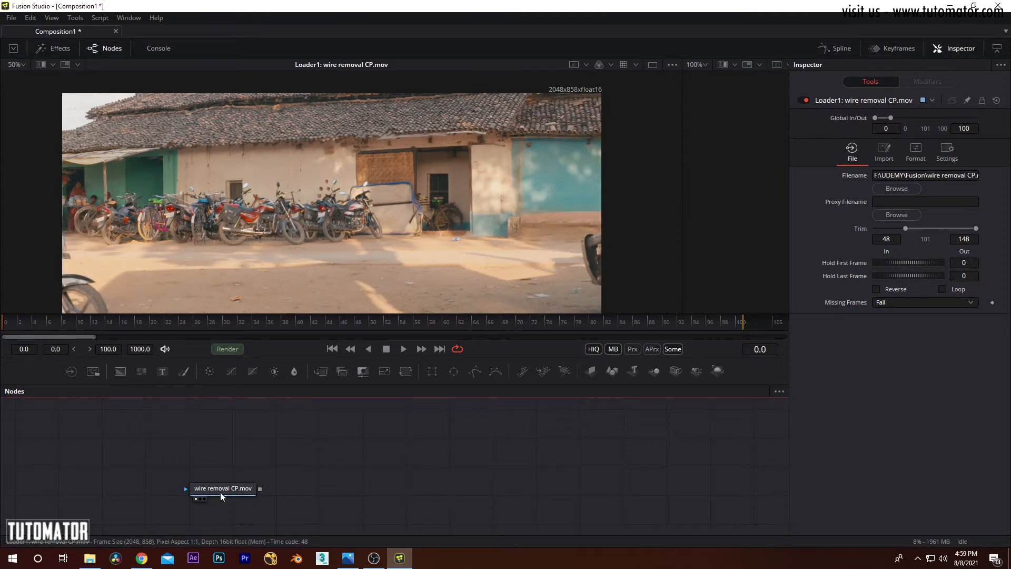
click(237, 490)
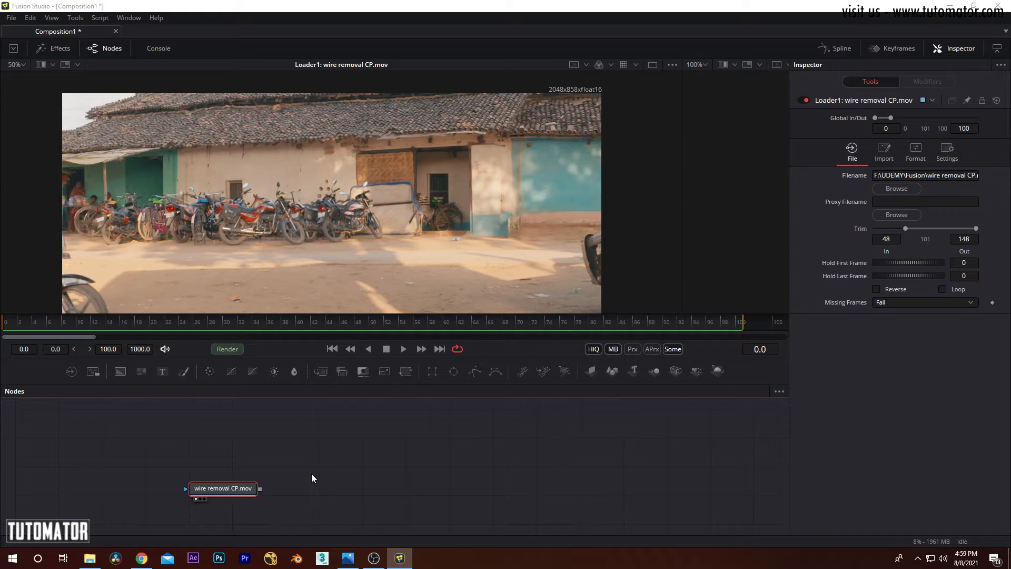
key(shift+space)
text(time)
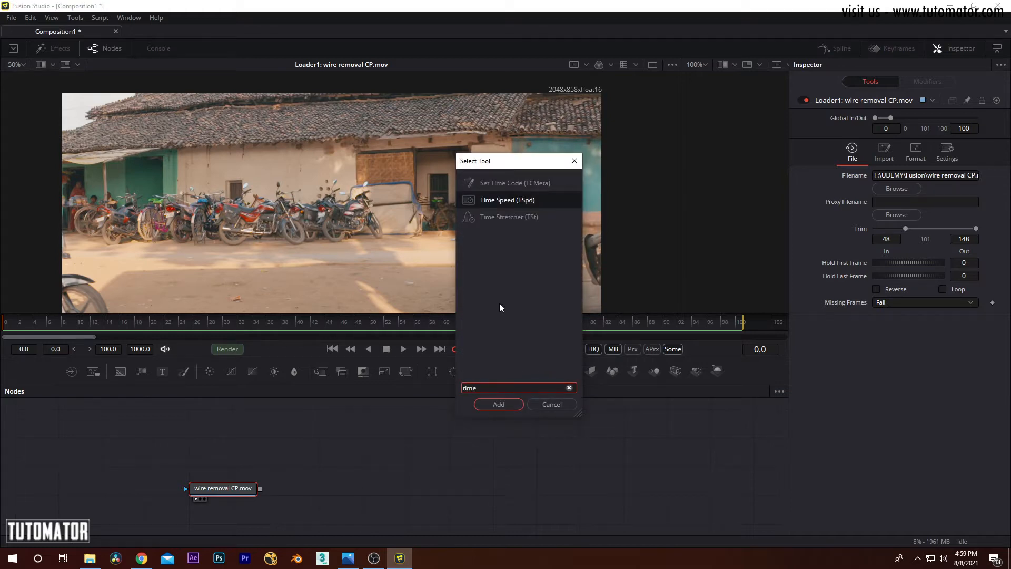
click(498, 404)
drag(288, 485, 326, 442)
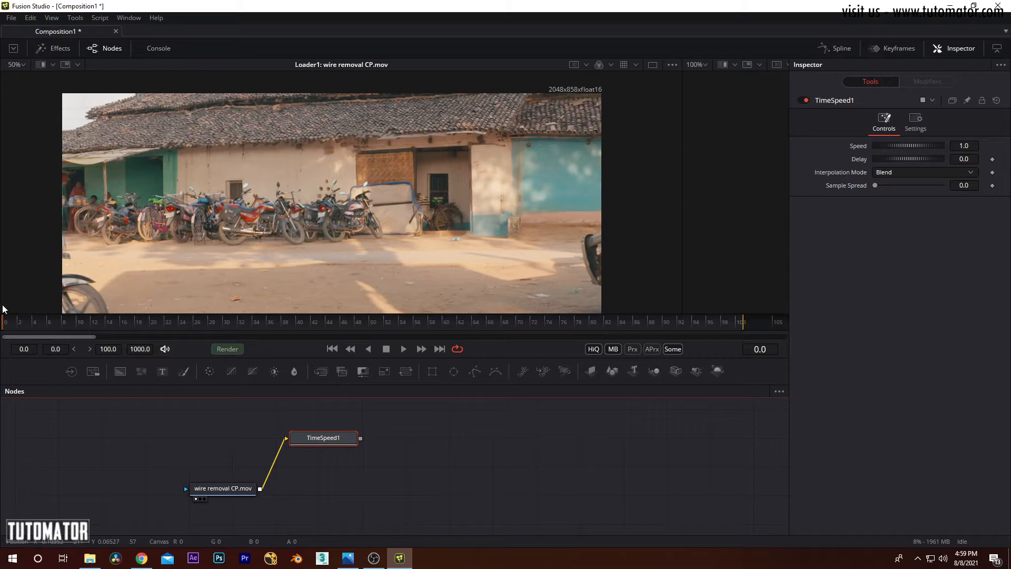
Step: Freeze the clip at frame 0 by setting the Time Speed node's speed to 0, and show the node in the viewer
drag(120, 325, 3, 325)
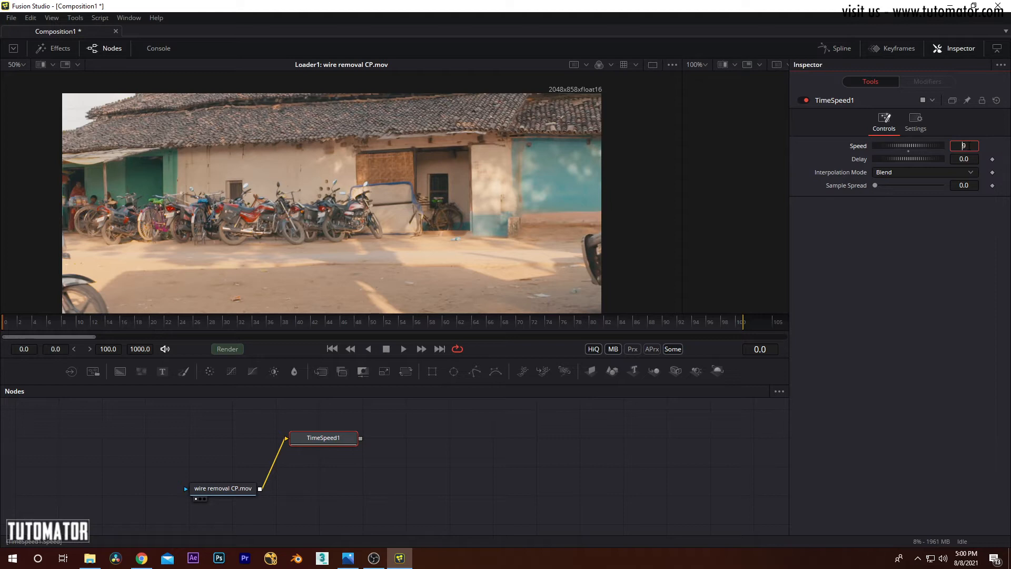
key(Tab)
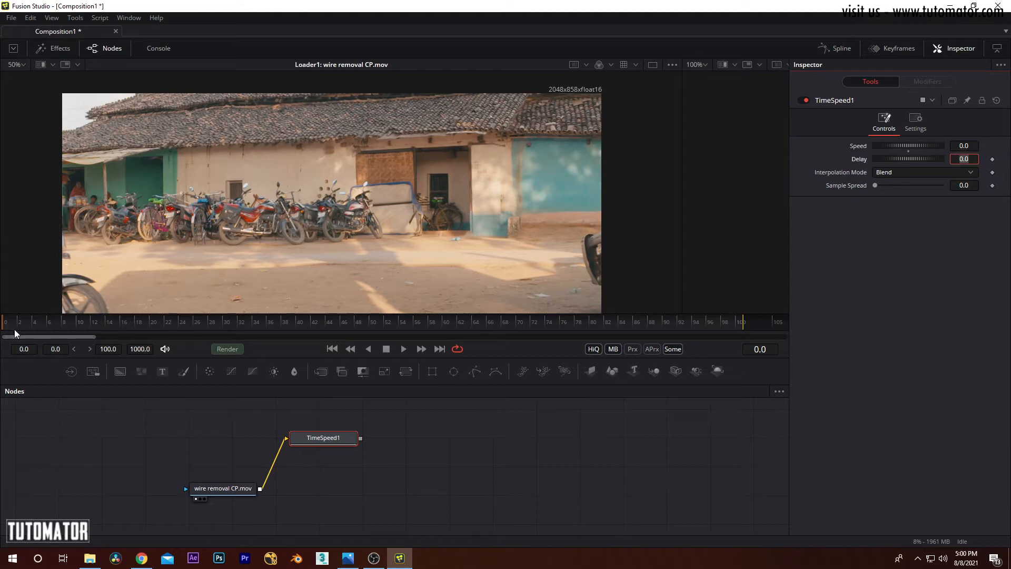
drag(338, 441, 343, 443)
key(1)
mouse_move(4, 318)
mouse_down()
mouse_move(182, 319)
mouse_move(66, 340)
mouse_move(276, 321)
mouse_move(695, 327)
mouse_move(2, 321)
mouse_up()
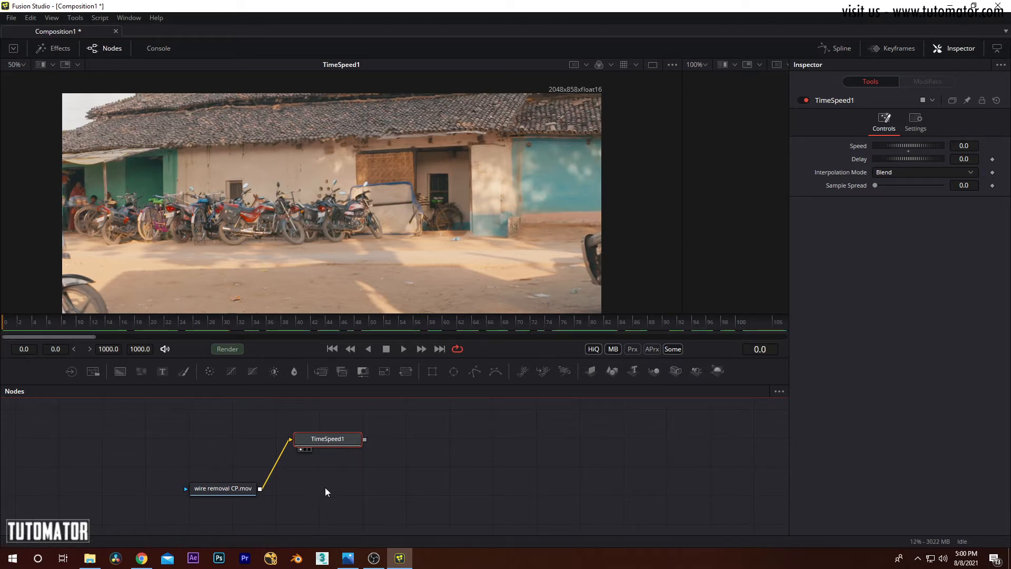
Step: Add a Merge node with the loader as background and TimeSpeed1 as foreground, and show it in the viewer
click(207, 491)
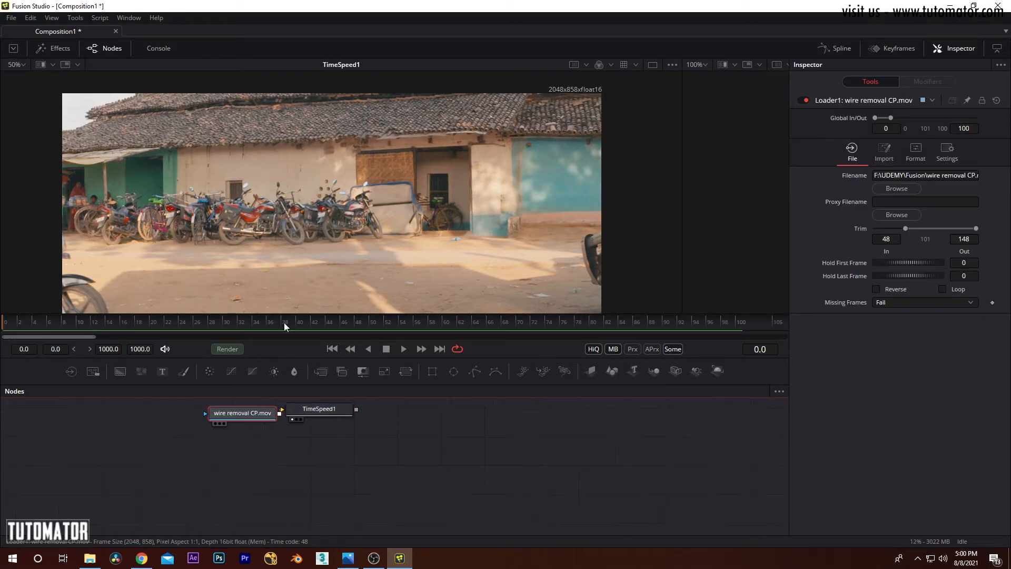
click(310, 500)
drag(321, 371, 338, 490)
drag(248, 494, 302, 490)
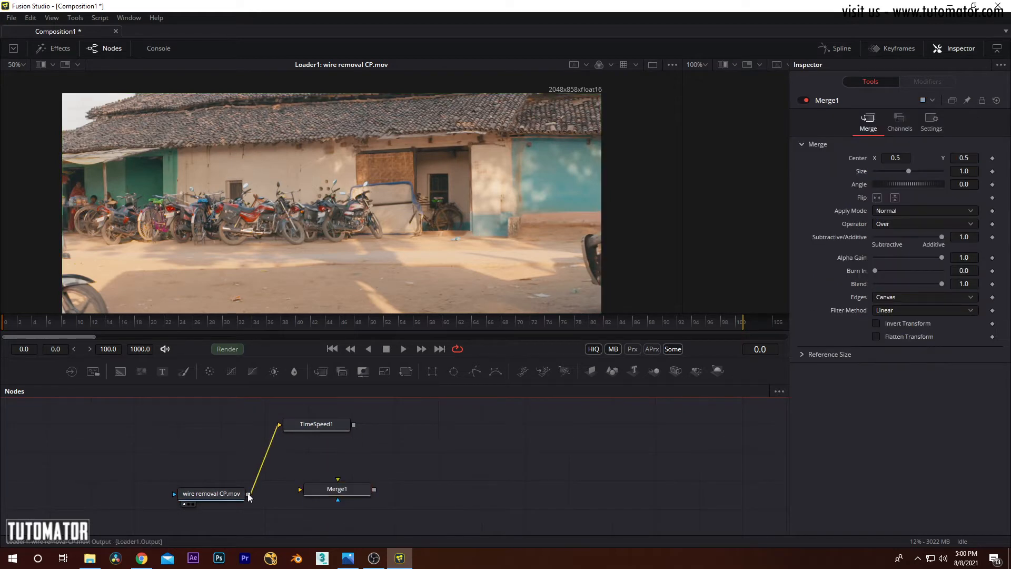
drag(324, 427, 373, 284)
click(361, 497)
key(space)
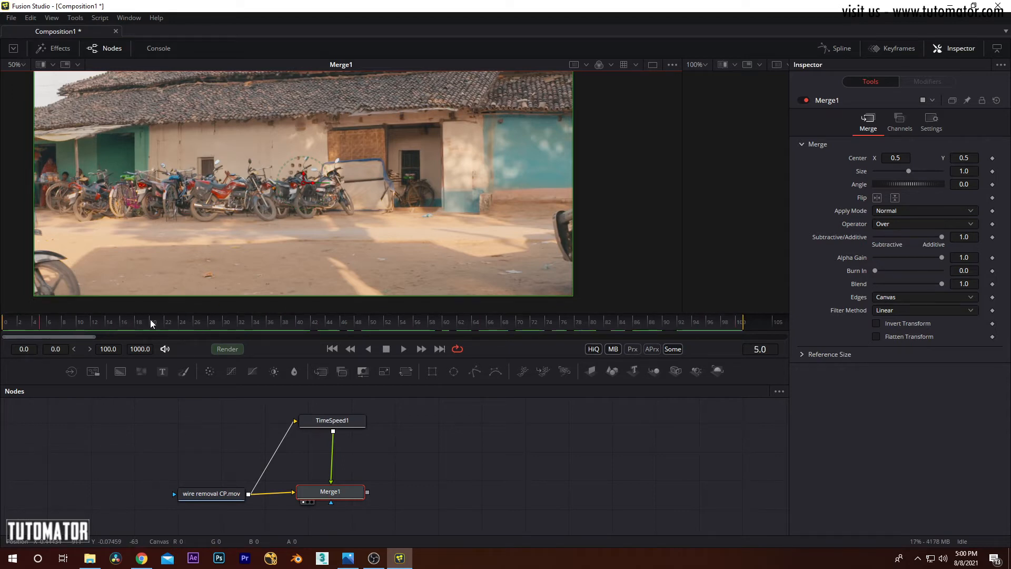
Step: Add a Rectangle mask node and connect it to Merge1's effect mask input
scroll(436, 154, down, 2)
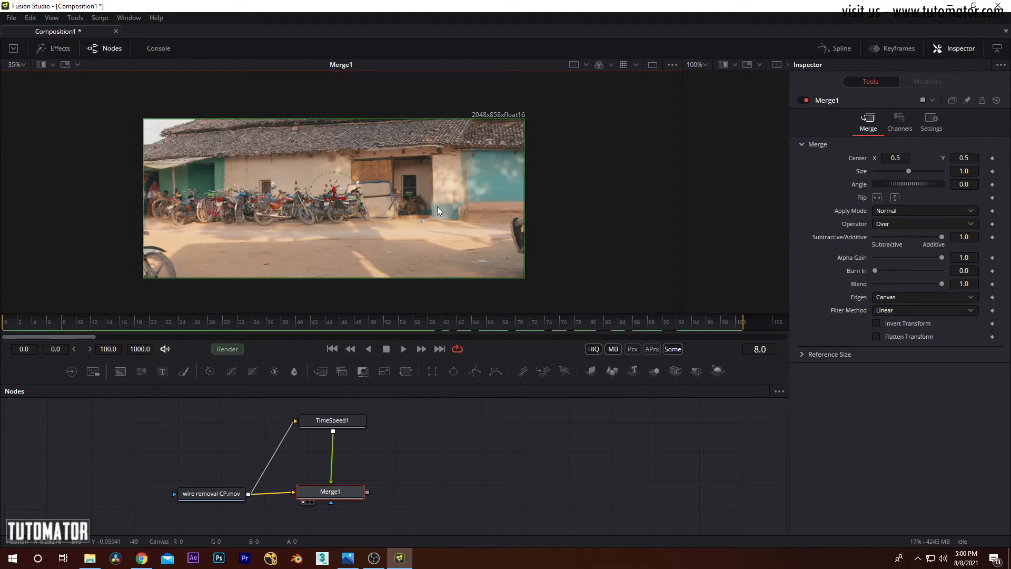
scroll(339, 499, up, 2)
drag(343, 471, 343, 475)
drag(221, 200, 221, 213)
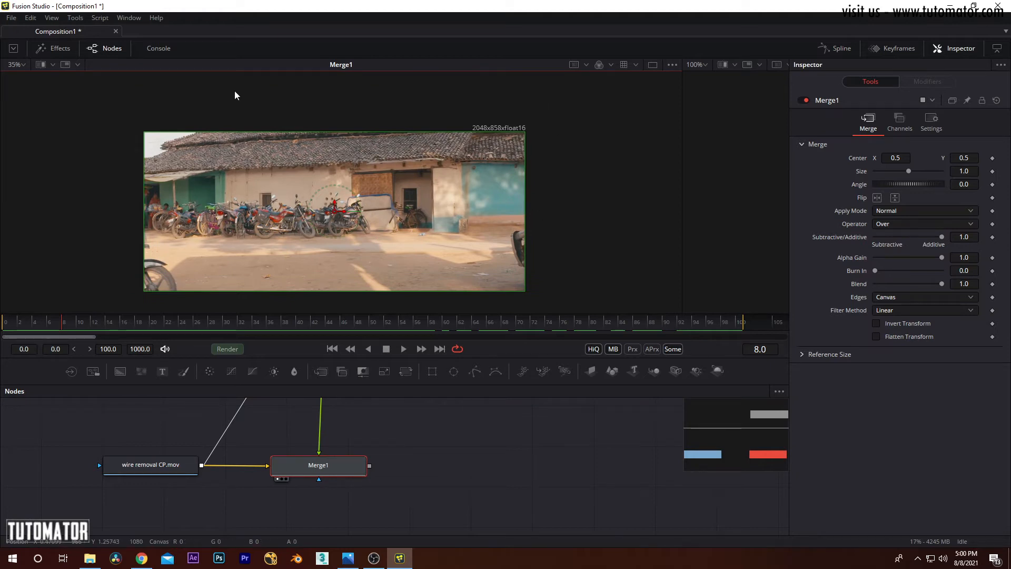
drag(406, 478, 362, 465)
click(422, 416)
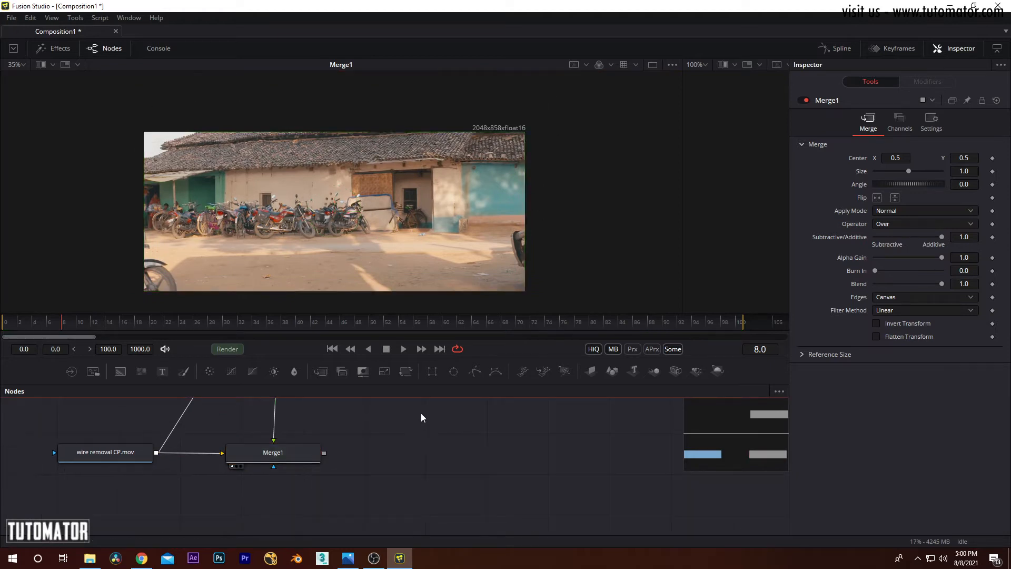
click(432, 373)
drag(422, 452, 304, 468)
scroll(353, 456, down, 3)
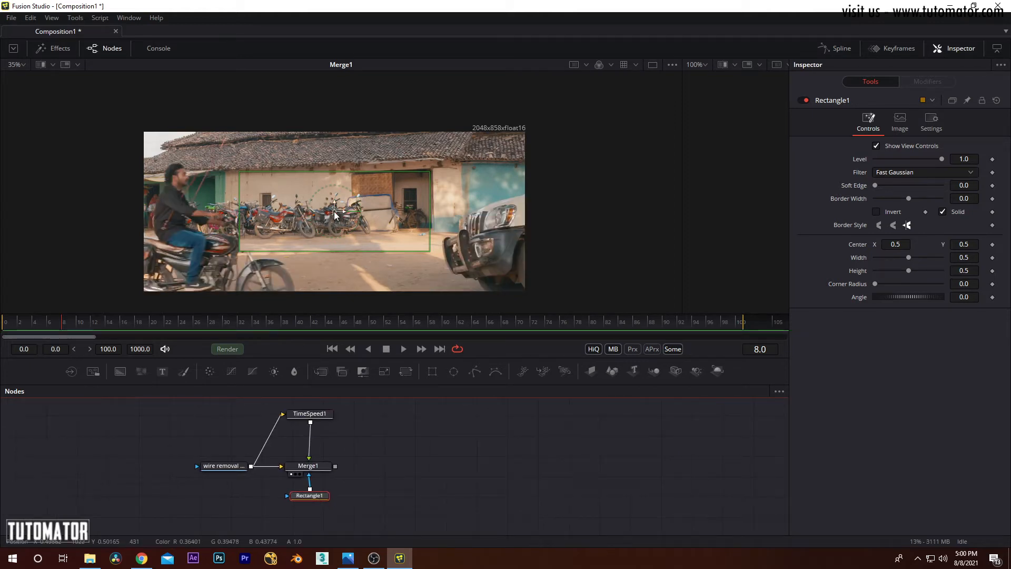
Step: Reshape the rectangle mask over the frame's upper half, centred about 0.46, 0.87, with width about 1.25 and height about 0.67
drag(335, 215, 318, 153)
drag(222, 158, 83, 148)
drag(350, 193, 349, 207)
drag(137, 328, 93, 329)
click(390, 458)
Step: Scrub through the masked merge up to frame 50, check the TimeSpeed1 settings, and compare the result with the original clip
drag(189, 320, 2, 319)
scroll(308, 238, up, 6)
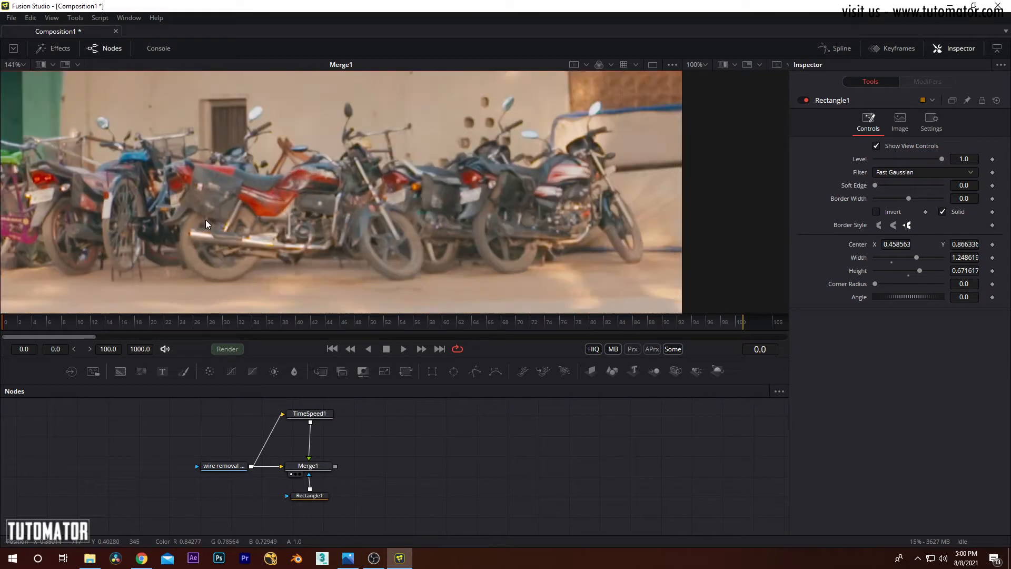
drag(169, 321, 5, 327)
scroll(481, 243, down, 5)
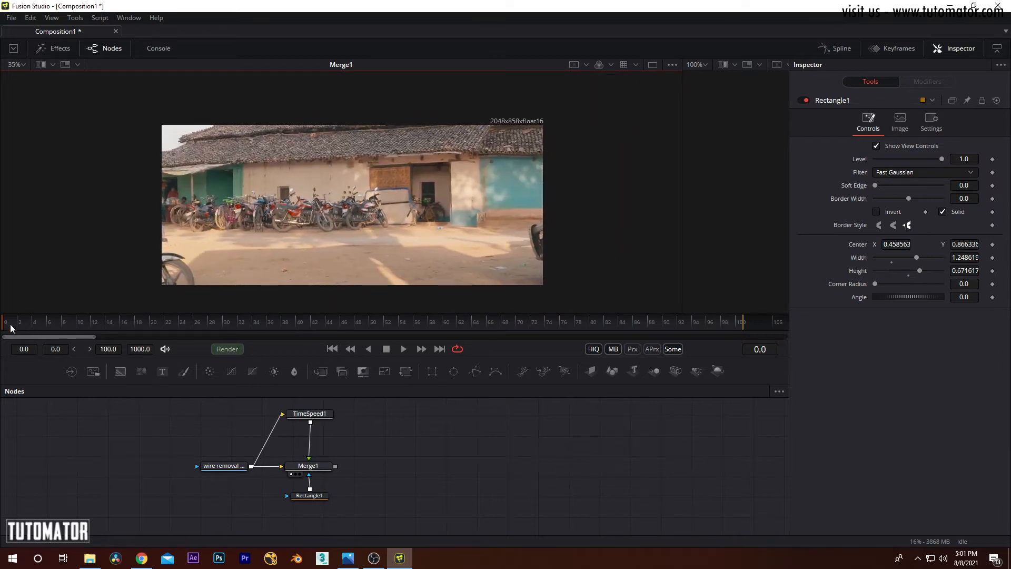
mouse_move(11, 329)
mouse_down()
mouse_move(61, 328)
mouse_move(2, 329)
mouse_up()
click(323, 416)
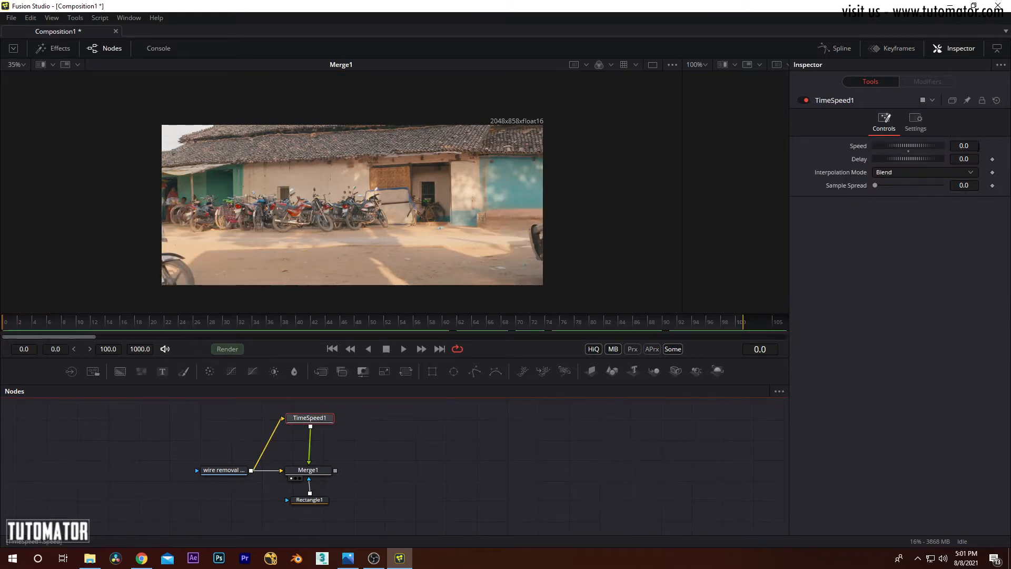
drag(32, 322, 375, 282)
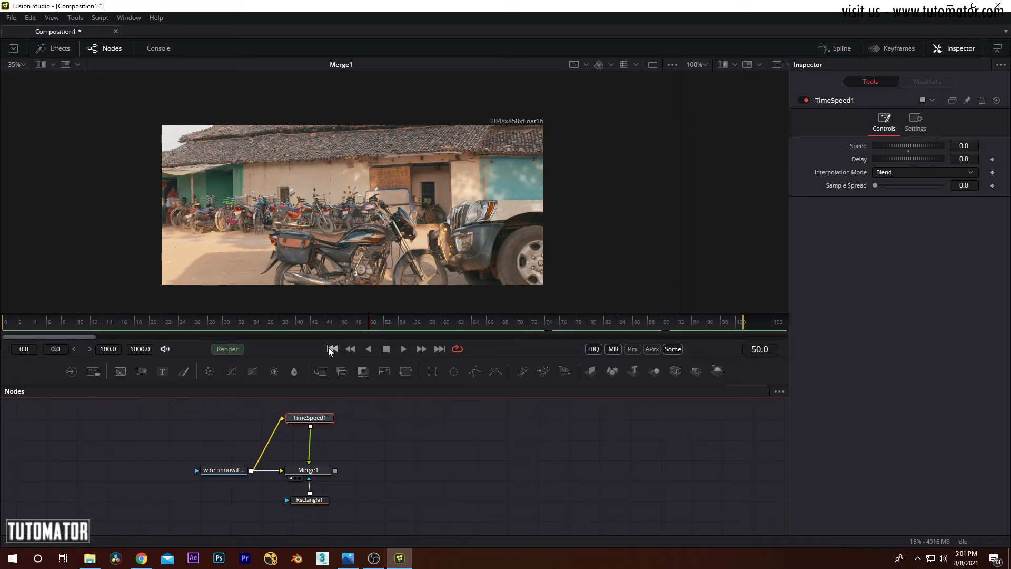
drag(221, 470, 376, 322)
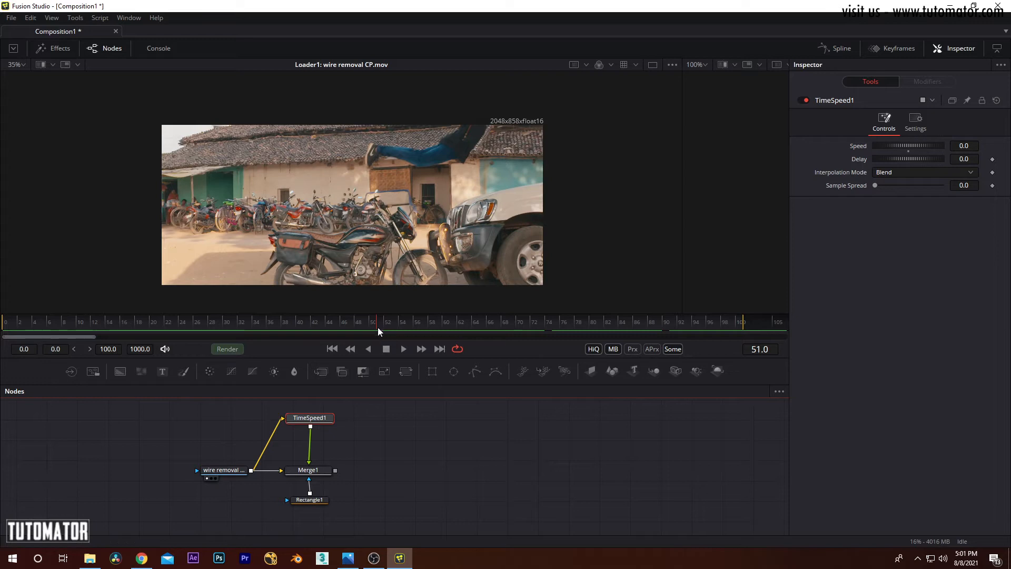
Step: At frame 52 of the clip, add a second Time Speed node fed by the loader and show it in the viewer
drag(377, 329, 388, 308)
scroll(397, 197, up, 2)
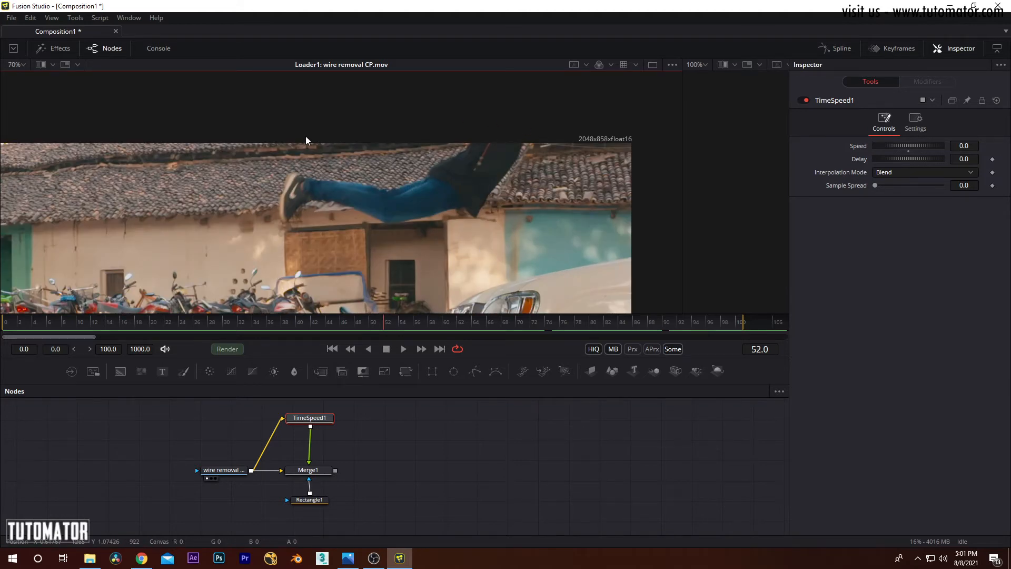
drag(371, 450, 316, 471)
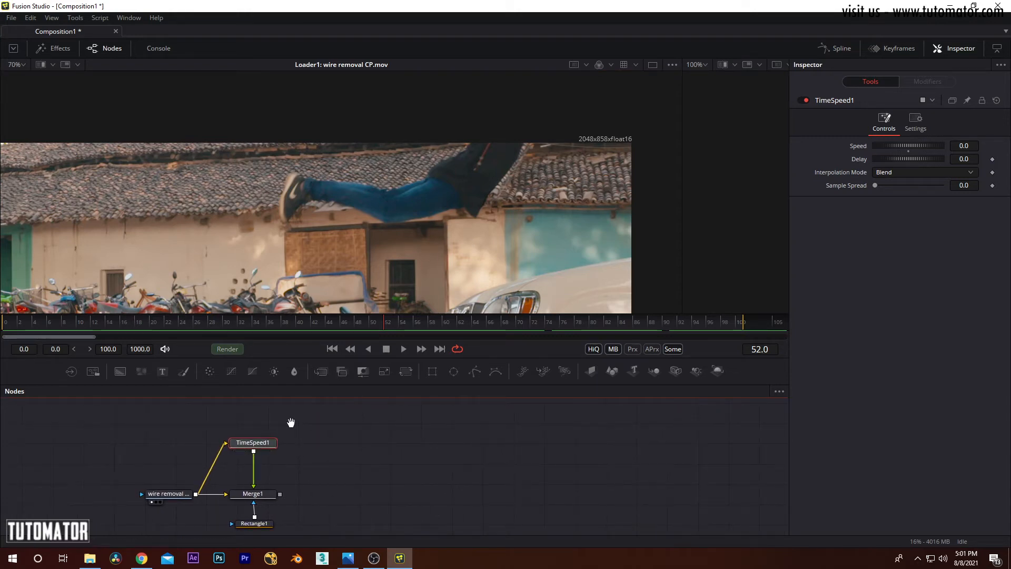
drag(289, 421, 319, 444)
key(shift+space)
text(time)
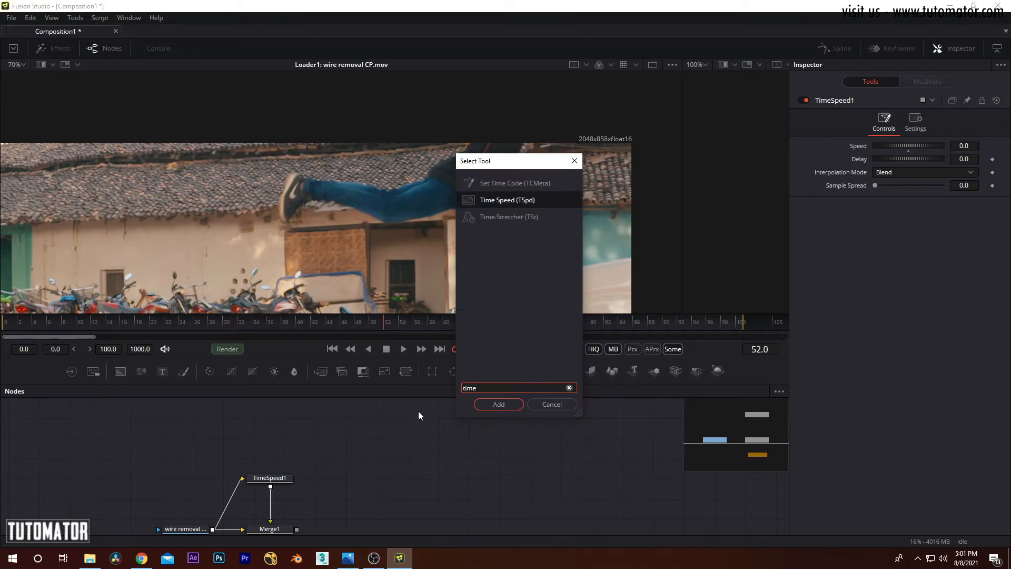
click(495, 405)
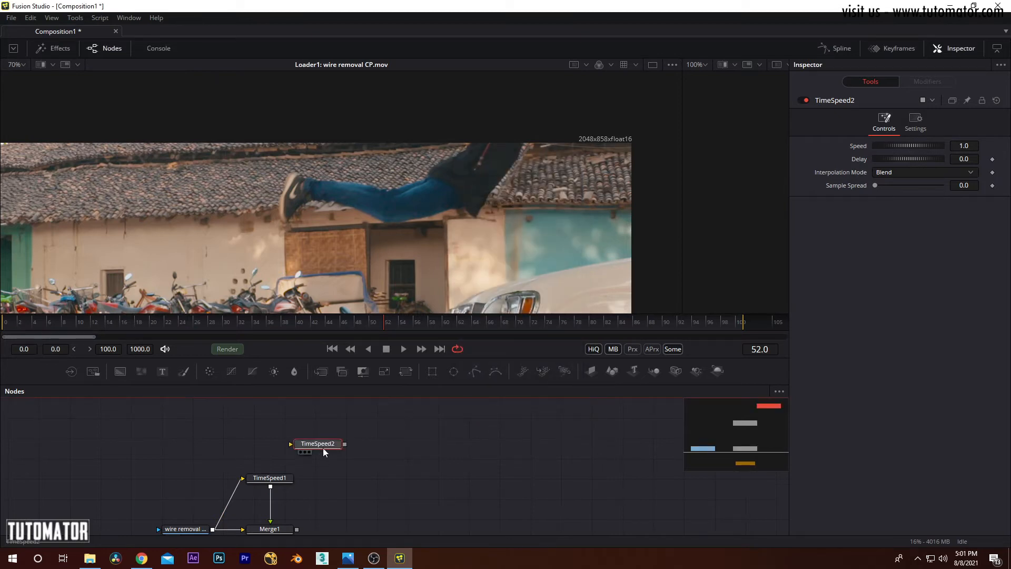
drag(210, 510, 293, 419)
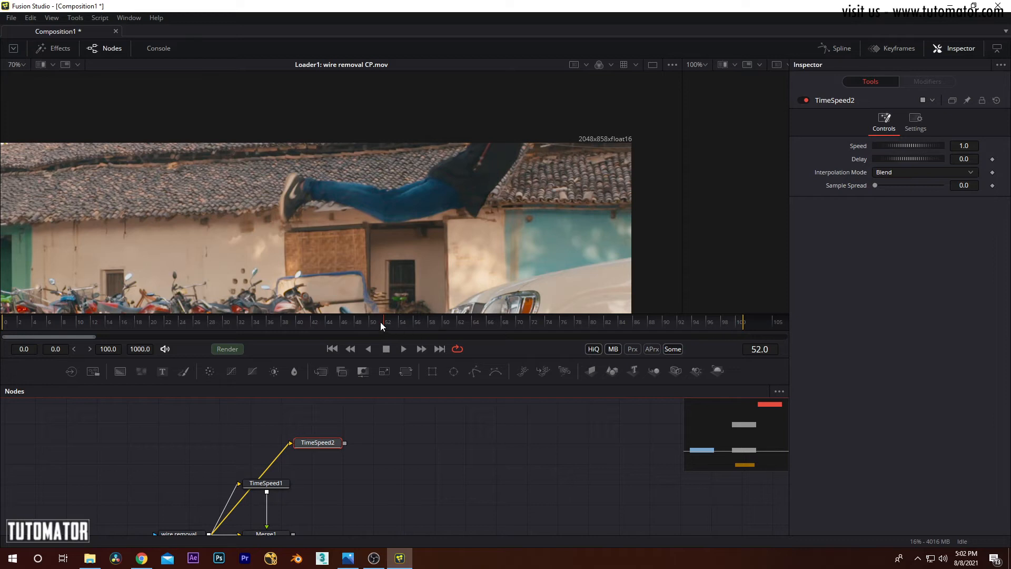
key(1)
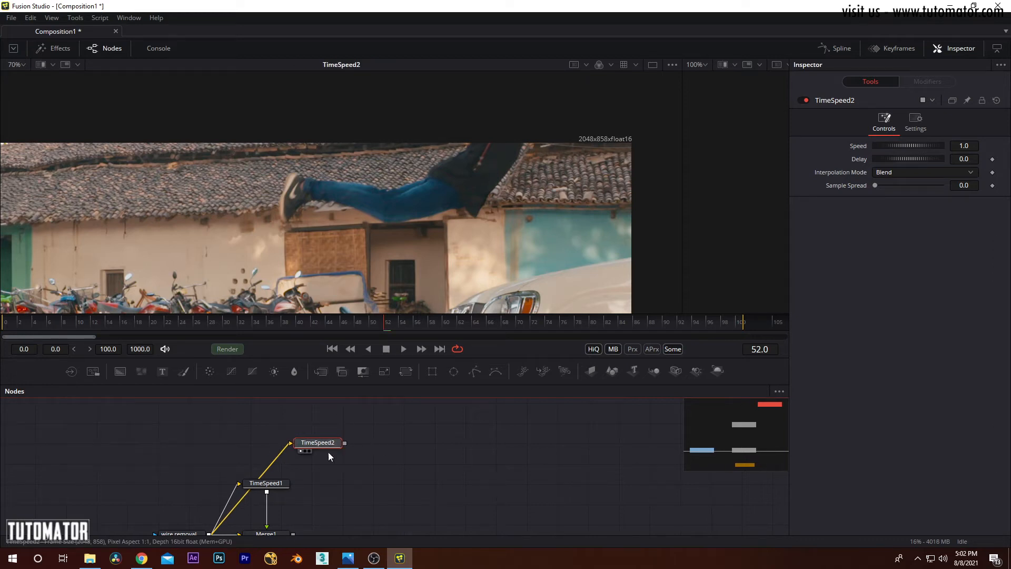
Step: Freeze TimeSpeed2 on frame 52 with speed 0 and delay 52, and check the still near the start of the timeline
click(970, 146)
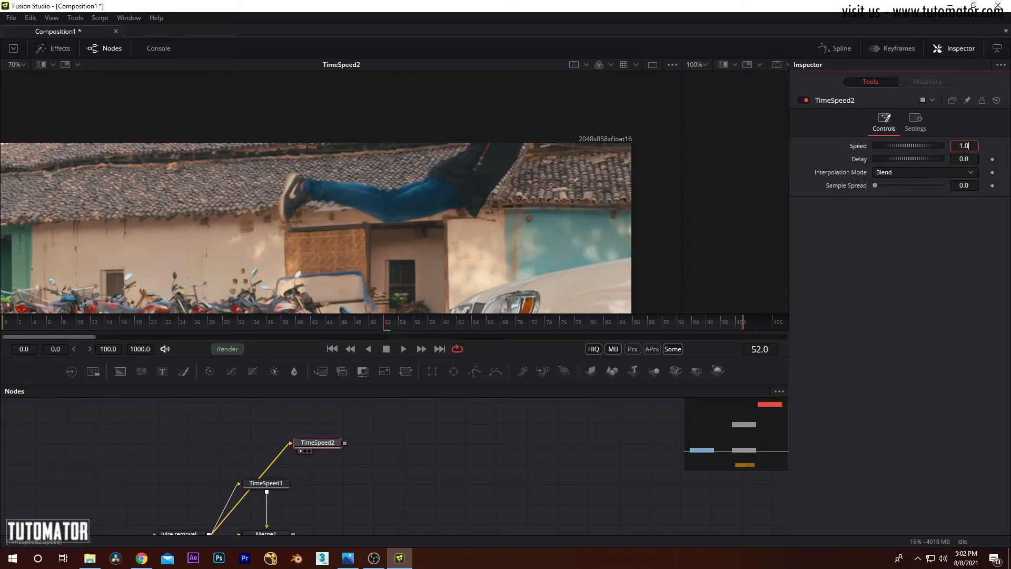
text(0)
key(Tab)
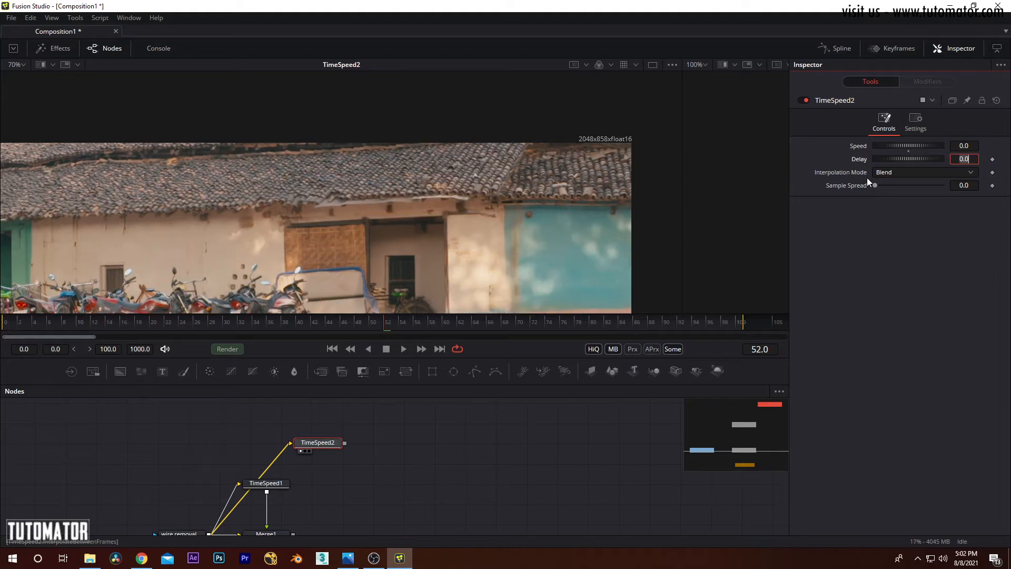
drag(904, 156, 979, 162)
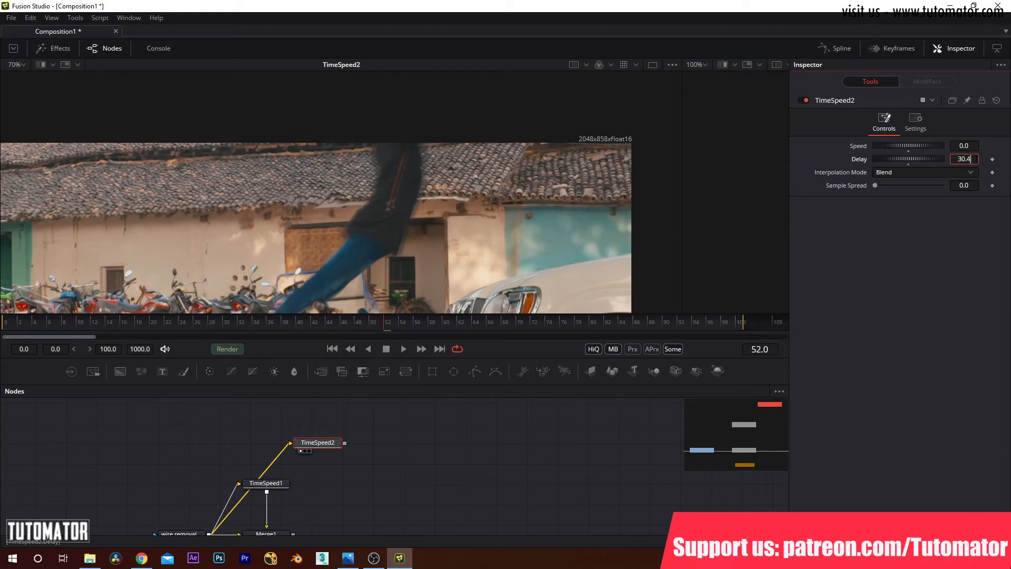
text(52)
key(Tab)
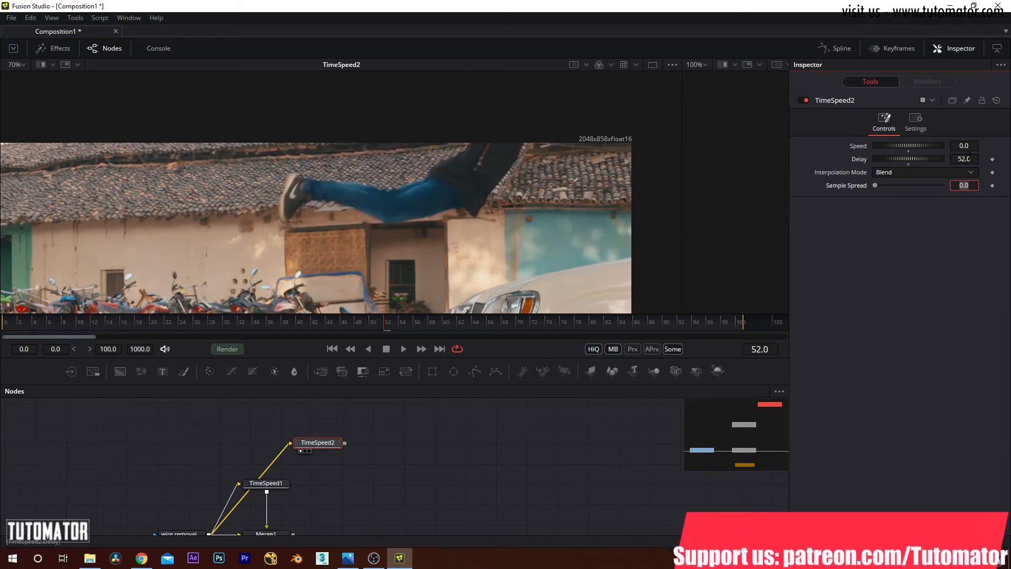
click(320, 443)
click(81, 322)
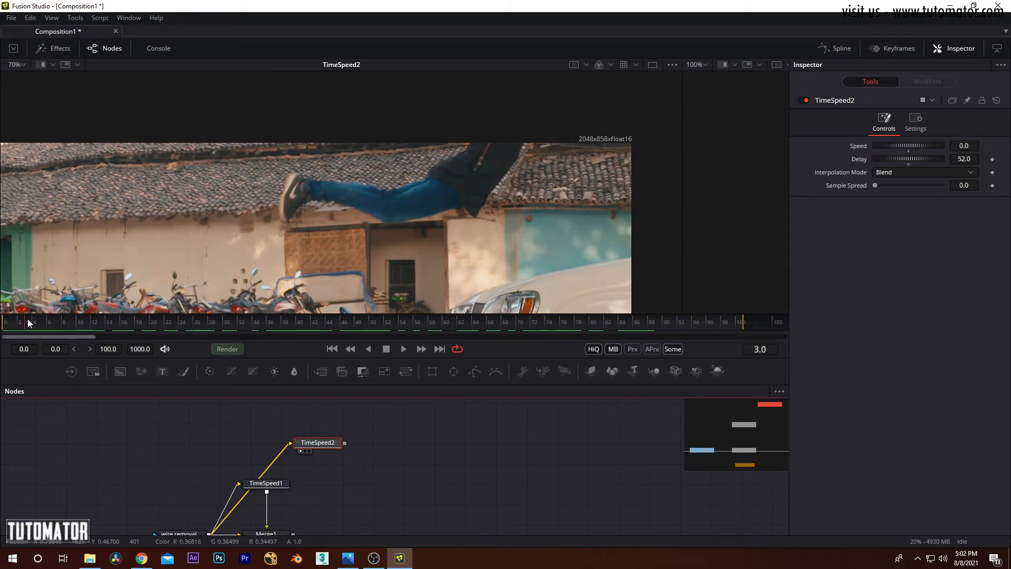
Step: Compare TimeSpeed1 and TimeSpeed2 in the viewer, and move the TimeSpeed1 node directly beneath TimeSpeed2
drag(352, 466, 348, 450)
drag(270, 470, 344, 222)
drag(316, 429, 343, 171)
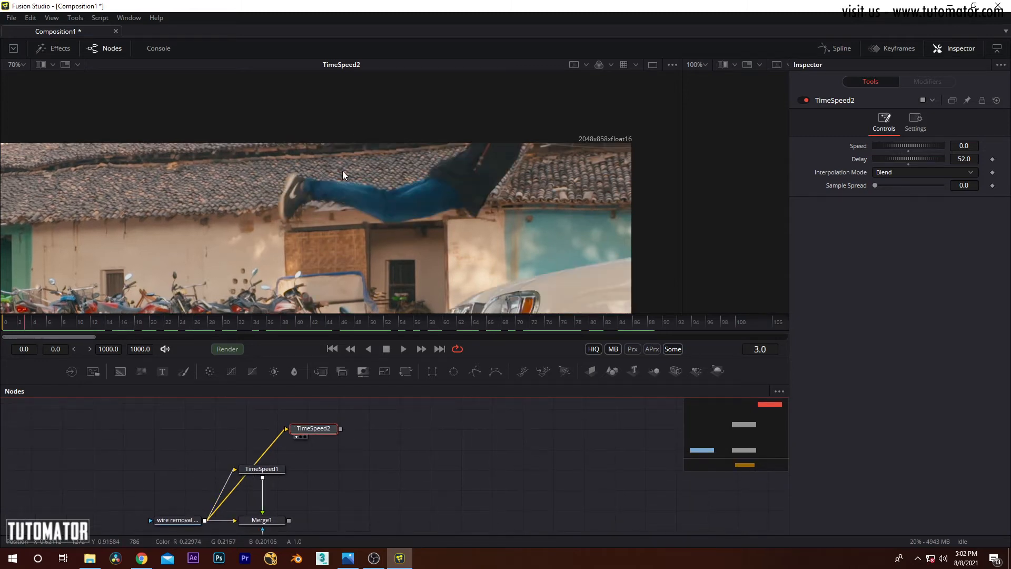
drag(262, 468, 311, 463)
click(383, 457)
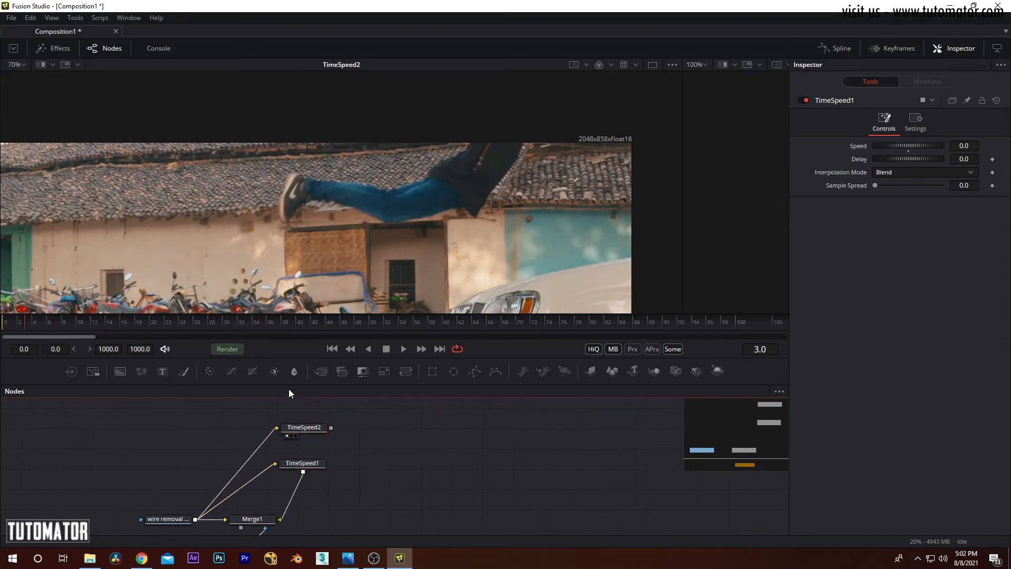
Step: Add a second Merge node with TimeSpeed2 as background and TimeSpeed1 as foreground, and show it in the viewer
drag(376, 441, 396, 449)
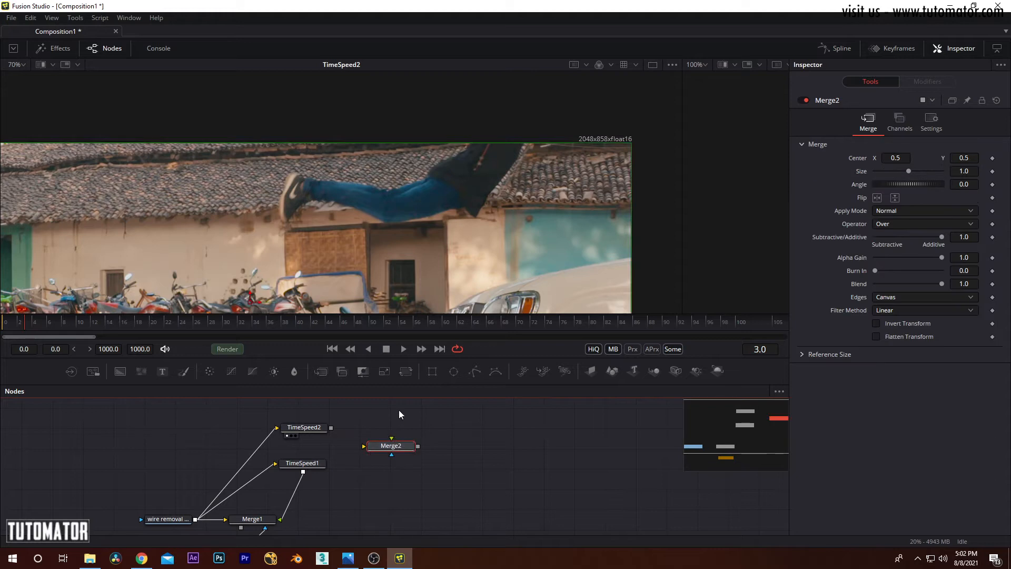
drag(331, 428, 423, 164)
scroll(413, 177, down, 3)
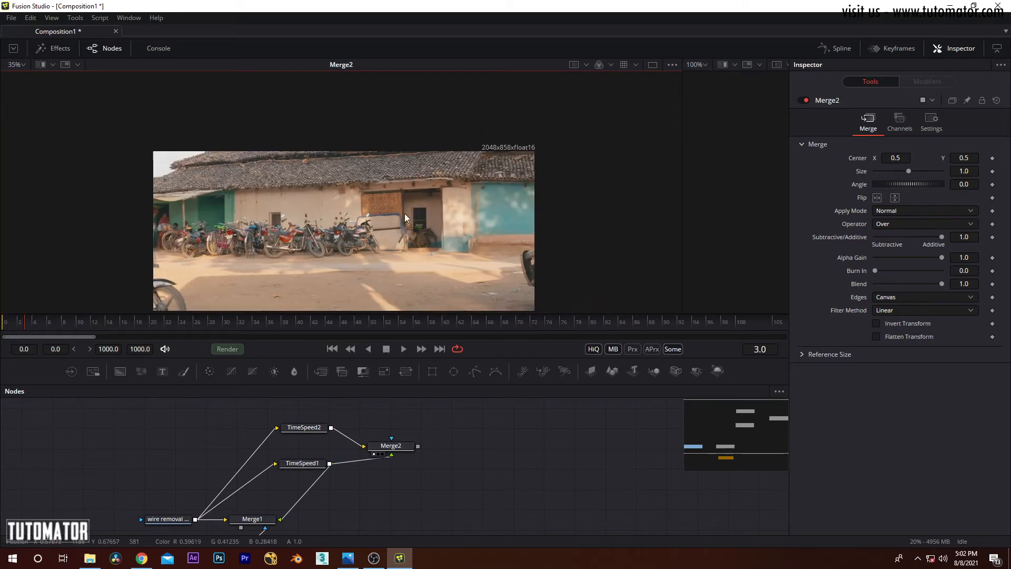
Step: Mask Merge2 with a new Rectangle node, and compare TimeSpeed2, TimeSpeed1 and Merge2 in the viewer
scroll(408, 457, up, 1)
drag(409, 464, 355, 456)
click(433, 372)
scroll(403, 410, up, 3)
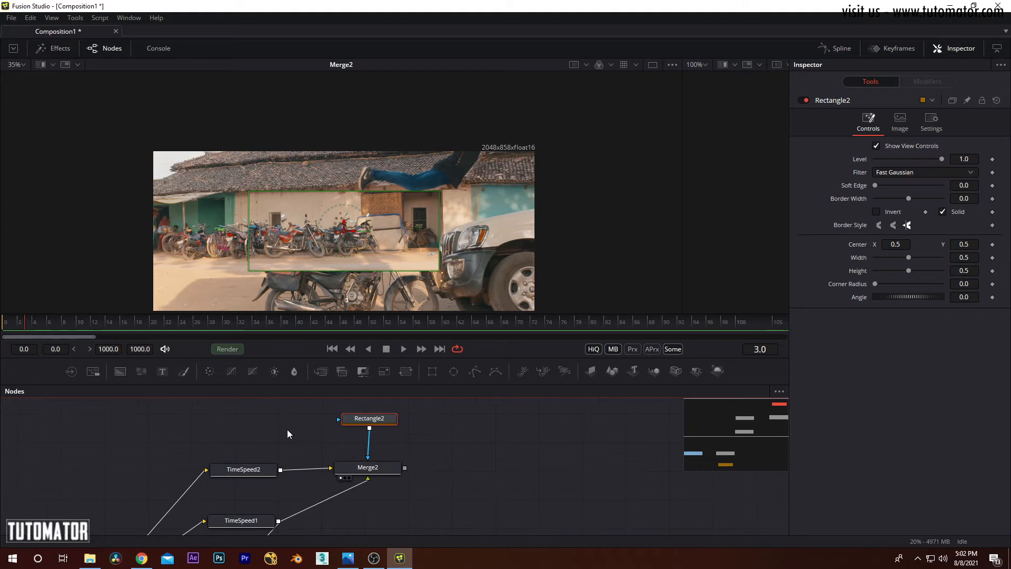
click(253, 469)
key(1)
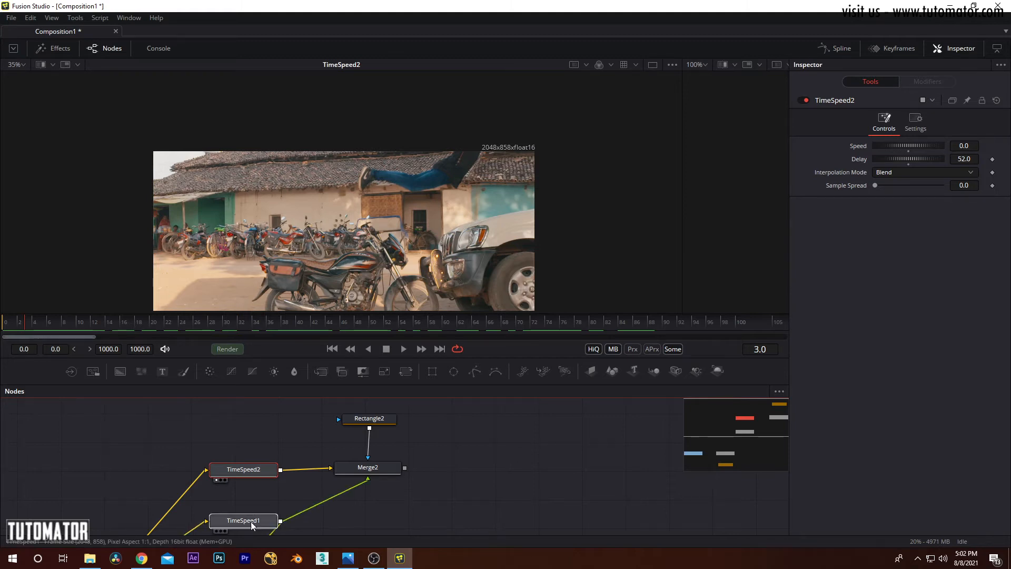
drag(251, 521, 421, 153)
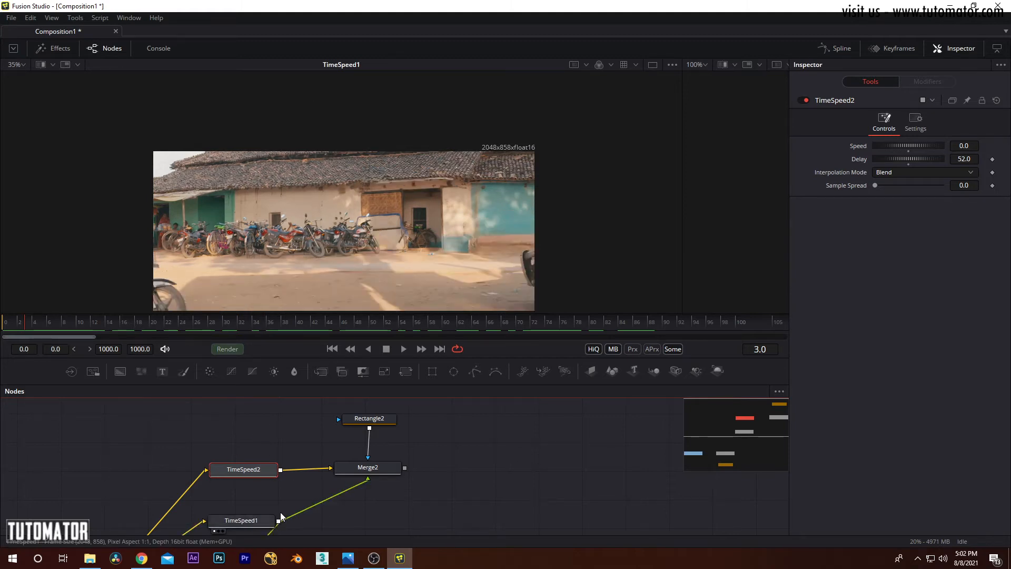
drag(387, 469, 405, 137)
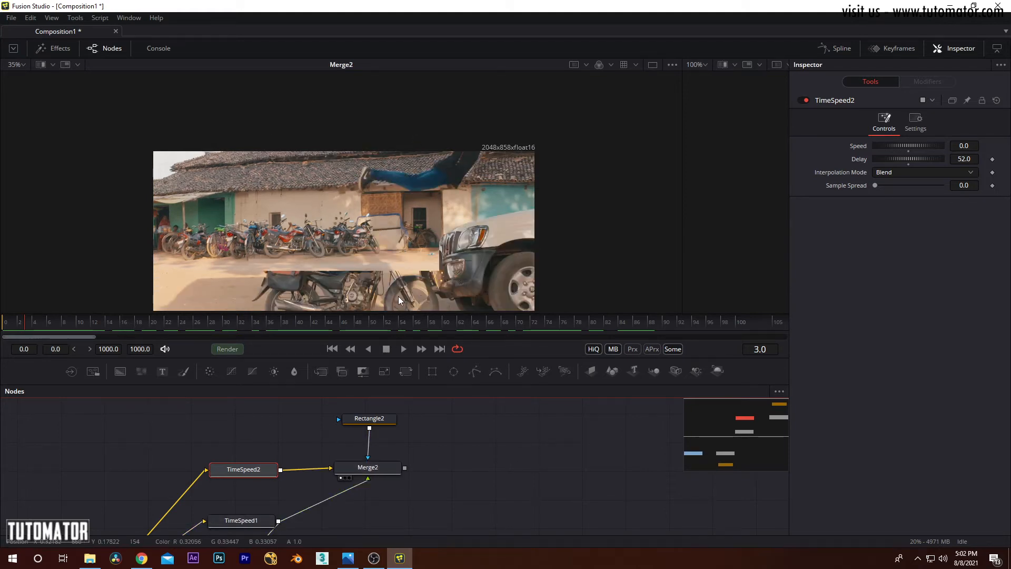
Step: Reshape Rectangle2 over the stuntman in the frame's upper part, centred about 0.76, 0.87, with width about 0.54 and height about 0.58
click(369, 418)
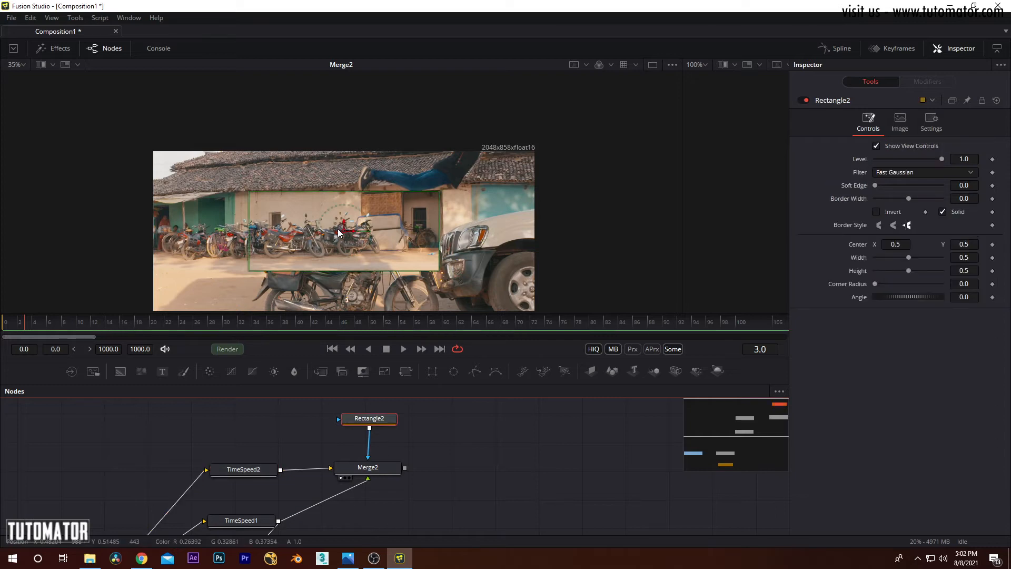
drag(338, 232, 444, 172)
drag(447, 132, 447, 126)
drag(349, 162, 340, 161)
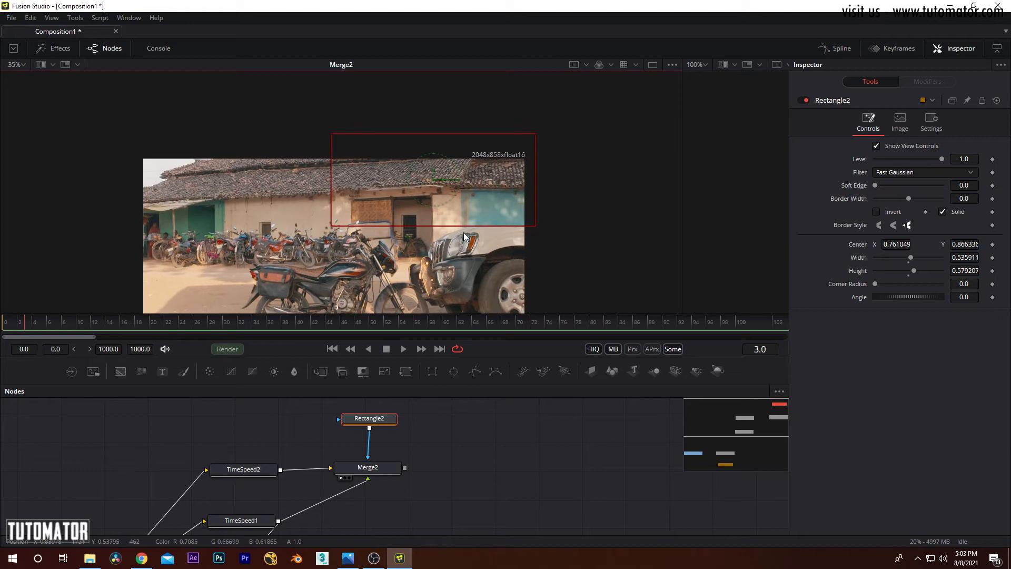
Step: Try a soft edge of about 0.06 on the Rectangle2 mask and reset it to 0
scroll(464, 236, up, 2)
drag(874, 184, 898, 187)
scroll(424, 177, up, 4)
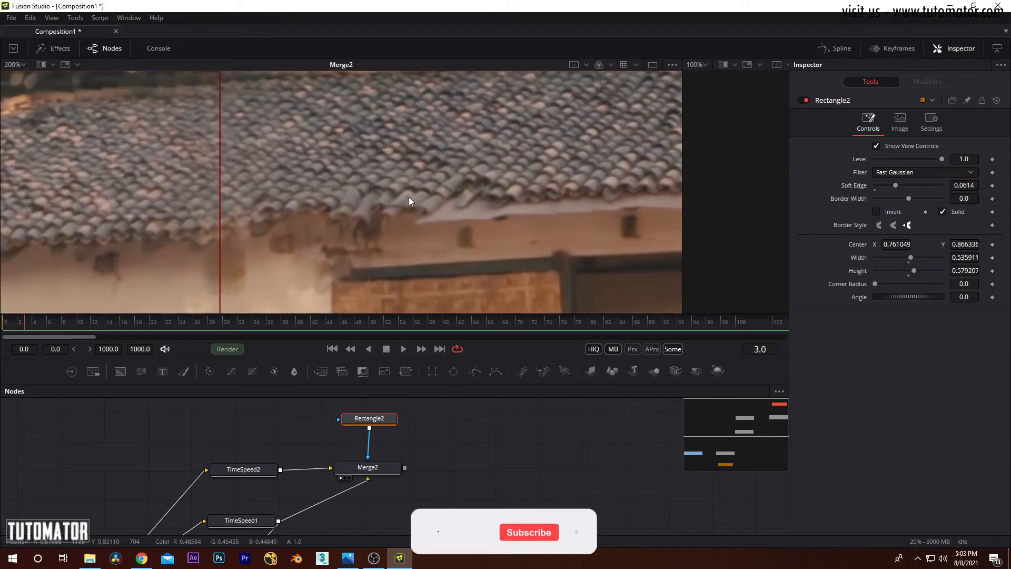
scroll(410, 198, down, 2)
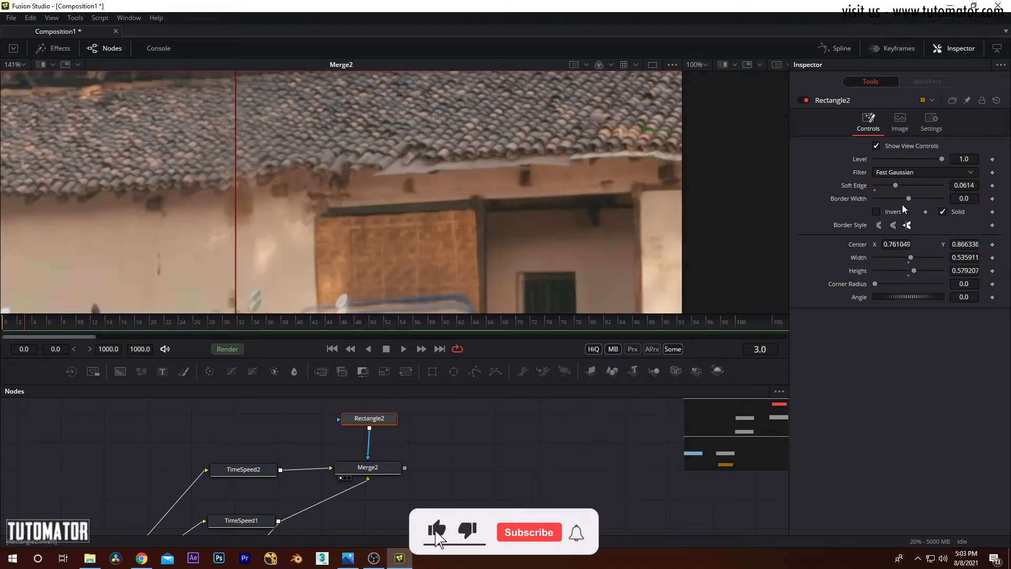
double_click(895, 185)
scroll(303, 256, up, 6)
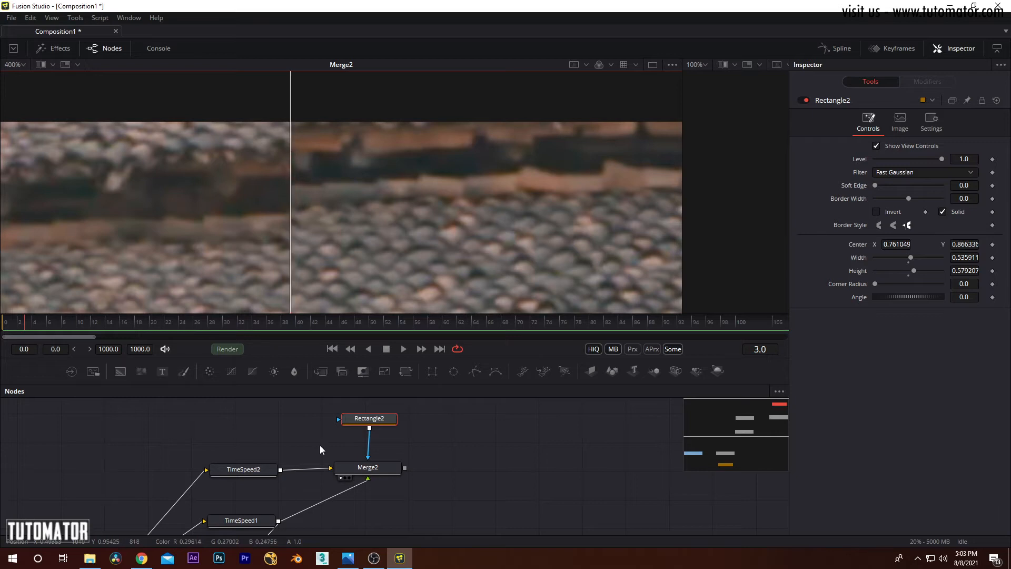
Step: Shift Merge2's foreground down to a centre Y of about 0.485 and inspect the roof tiles along the mask seam
click(381, 470)
scroll(438, 185, down, 3)
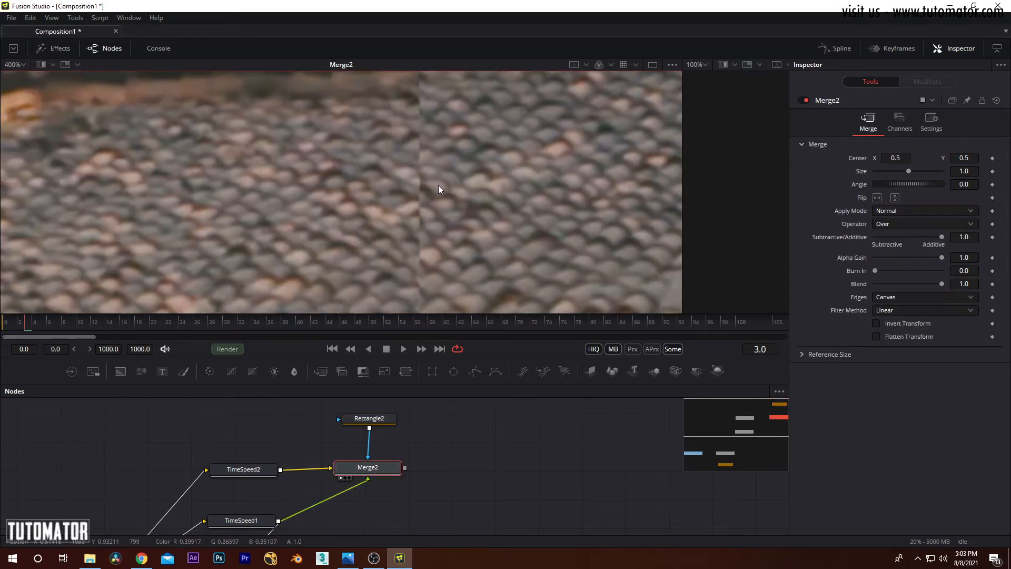
scroll(321, 229, down, 4)
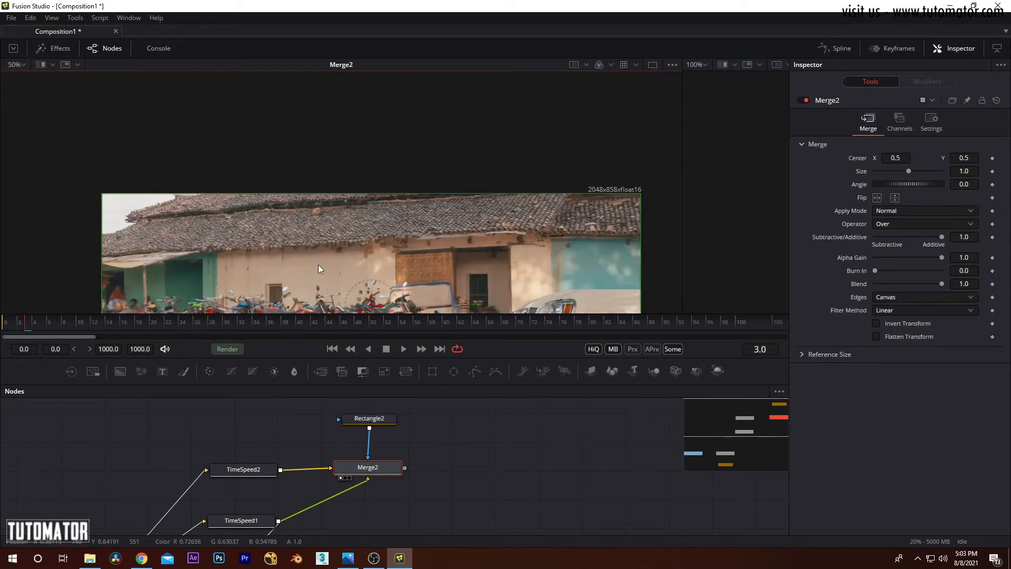
scroll(347, 242, up, 2)
drag(311, 261, 312, 265)
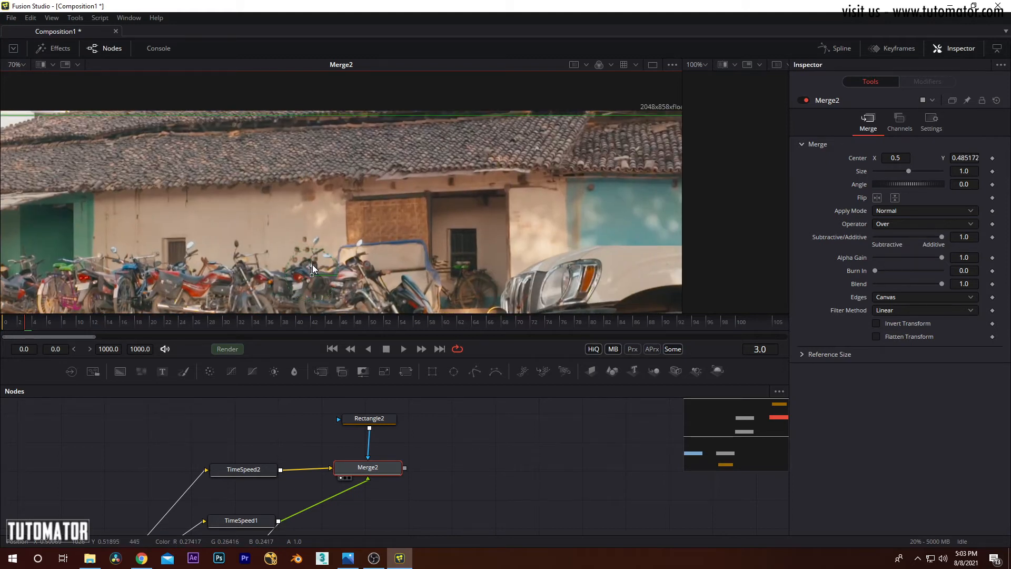
scroll(374, 175, up, 5)
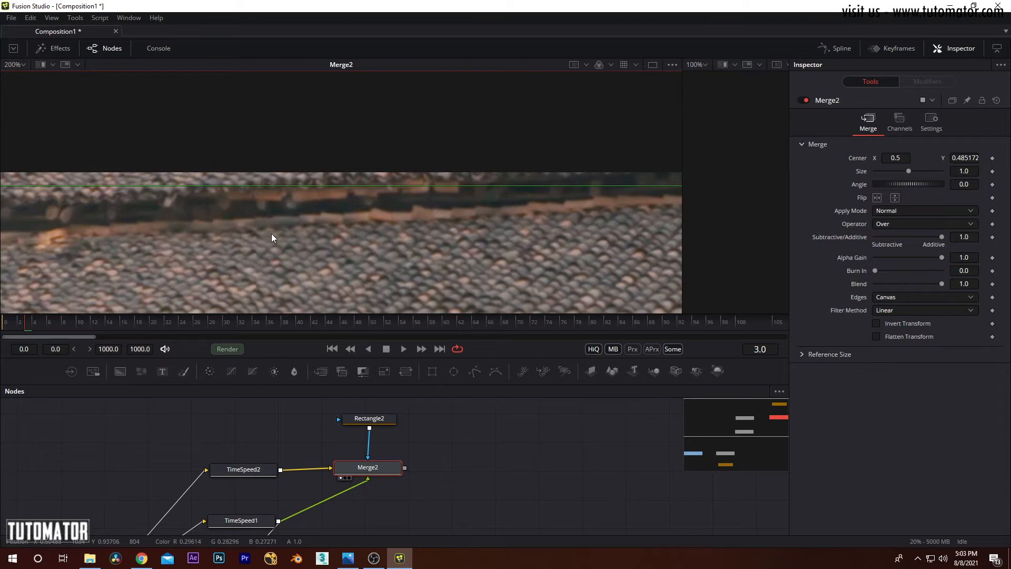
scroll(235, 223, up, 3)
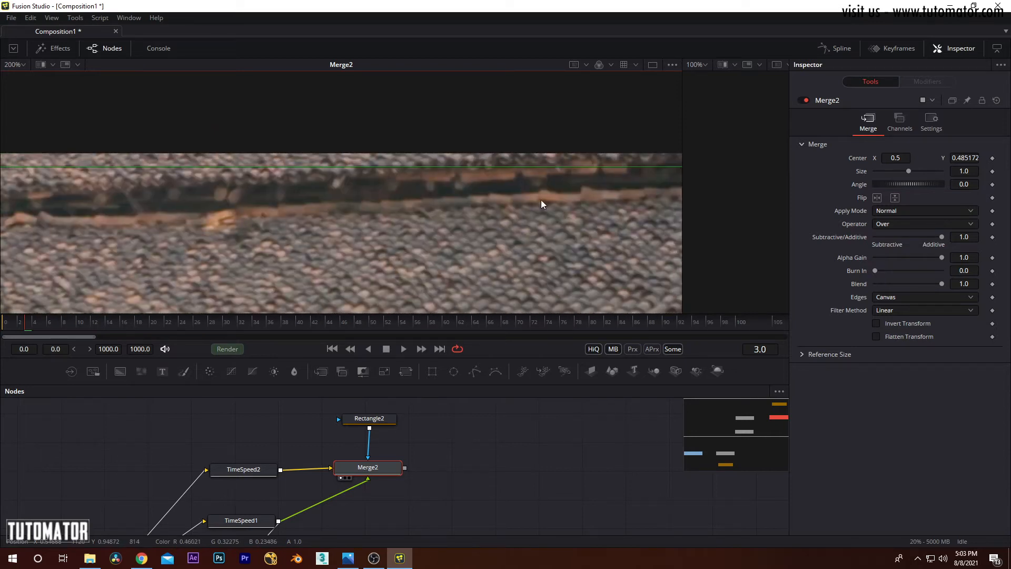
scroll(343, 245, down, 5)
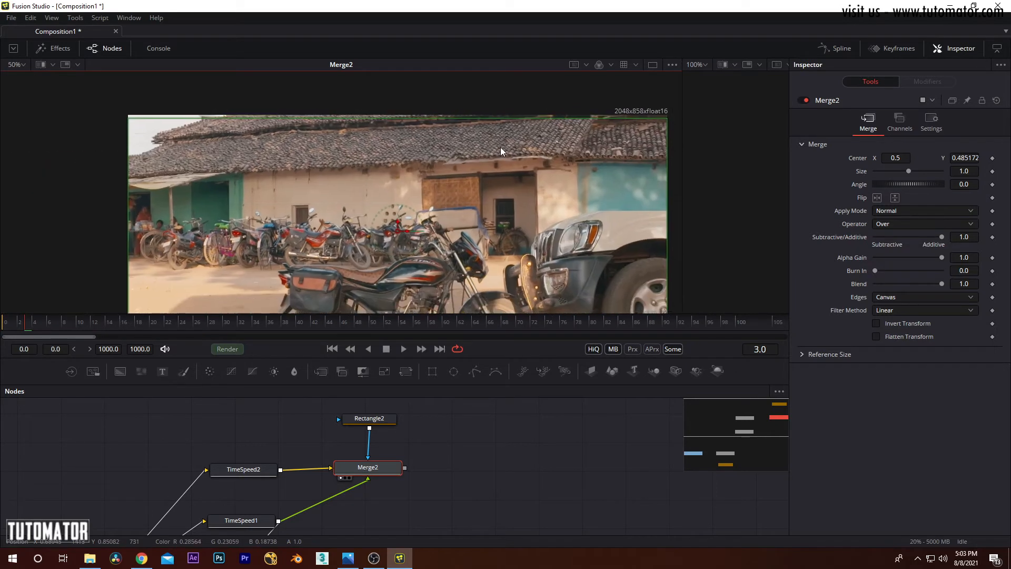
drag(484, 157, 404, 253)
scroll(374, 211, up, 8)
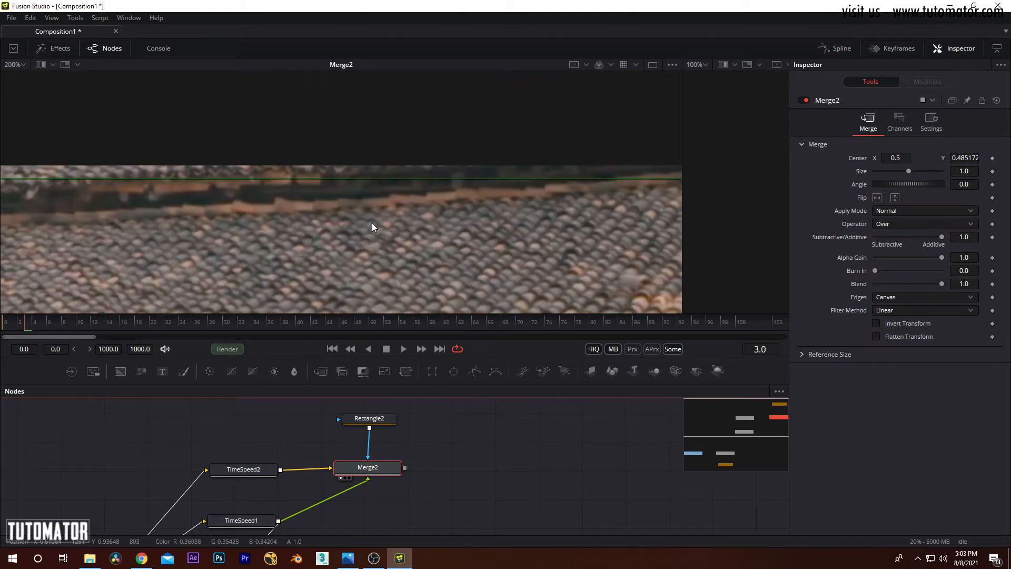
Step: Feather the Rectangle2 mask with a soft edge of about 0.04 and check the blended roof in the full frame
click(381, 421)
scroll(265, 199, up, 3)
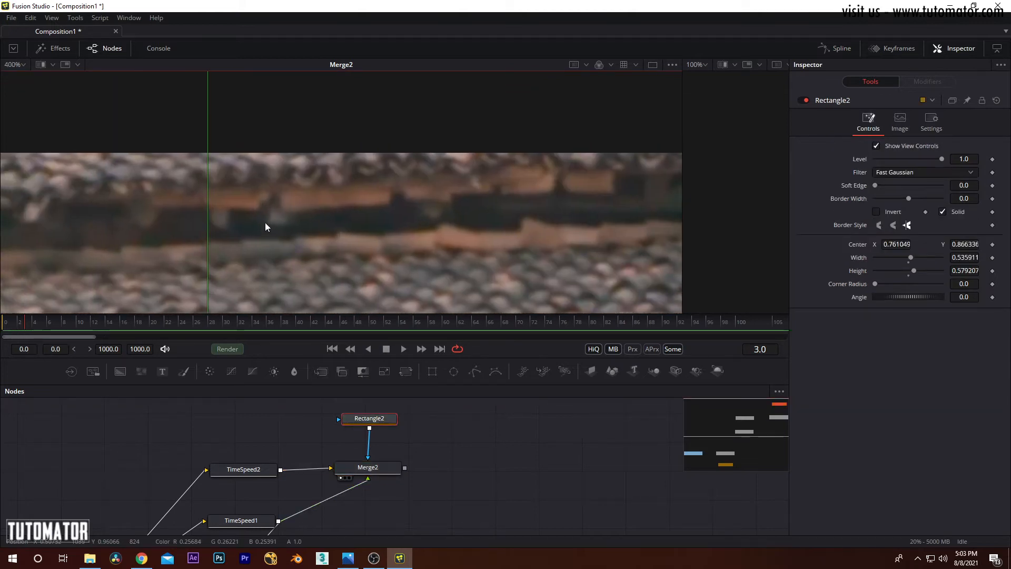
drag(876, 187, 889, 186)
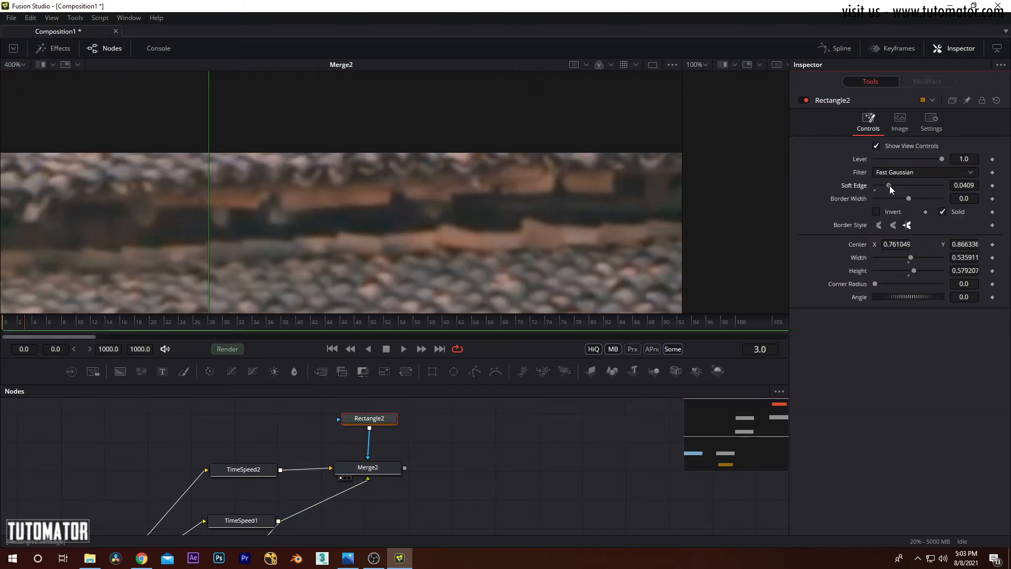
scroll(469, 154, down, 10)
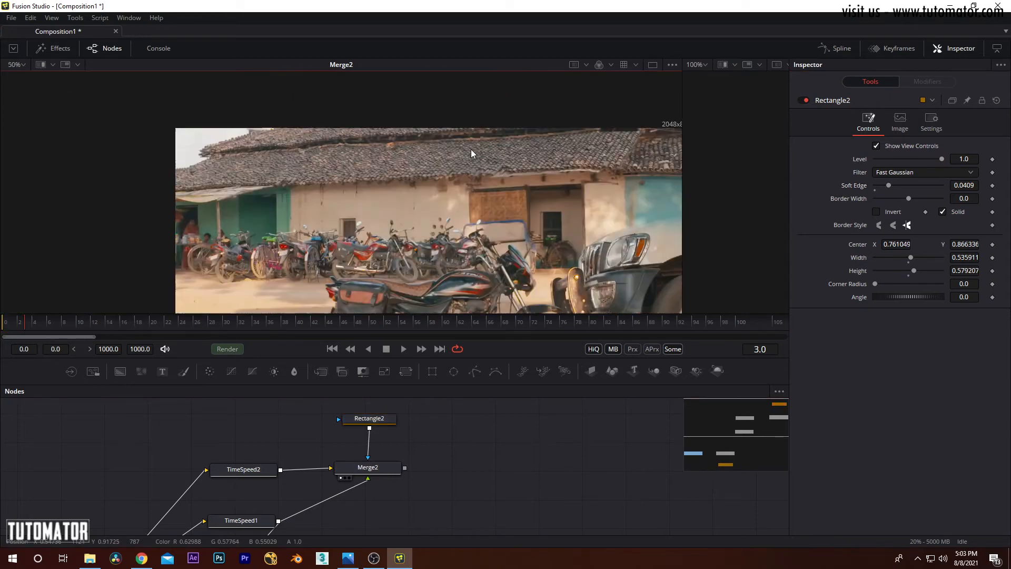
drag(473, 175, 477, 181)
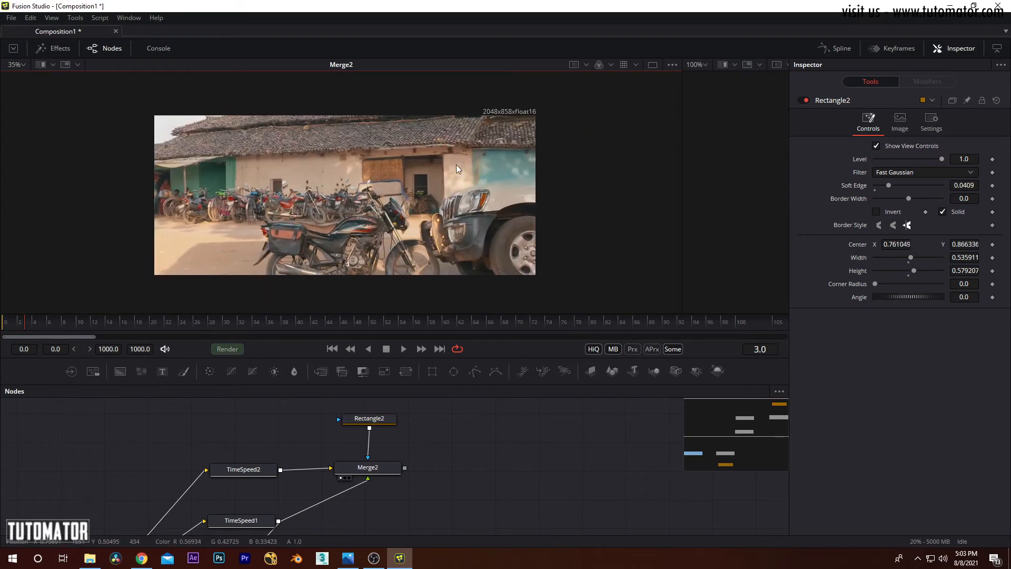
Step: Enlarge the Rectangle2 mask over most of the frame, to a width of about 1.08 and a height of about 1.53
drag(445, 138, 456, 149)
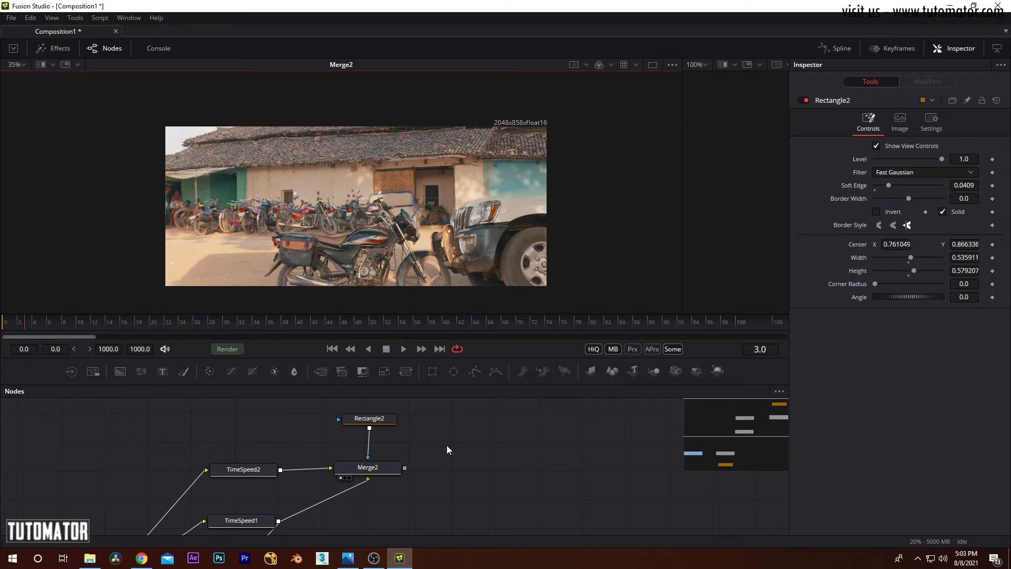
drag(445, 220, 442, 202)
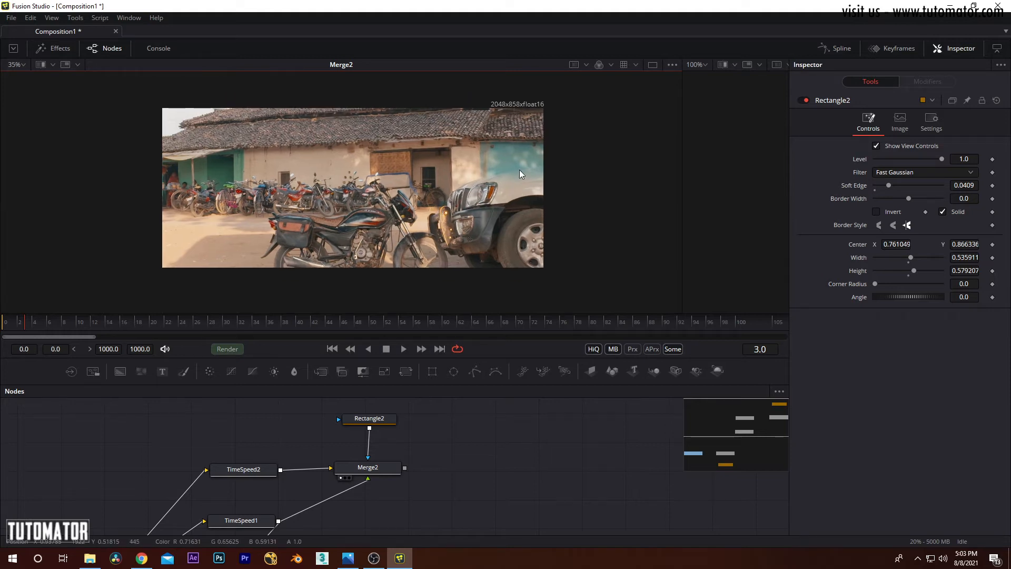
click(394, 419)
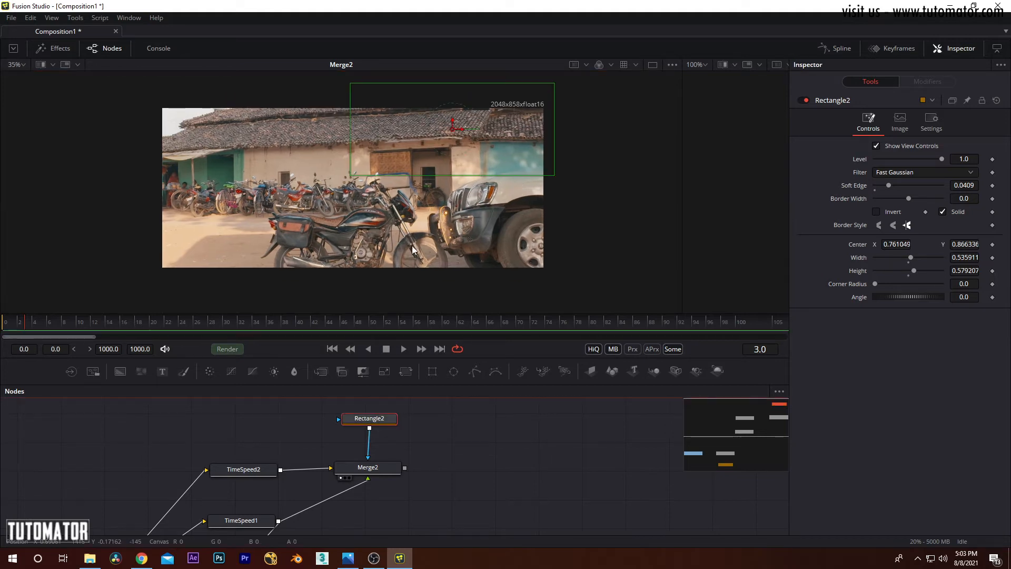
drag(431, 181, 430, 216)
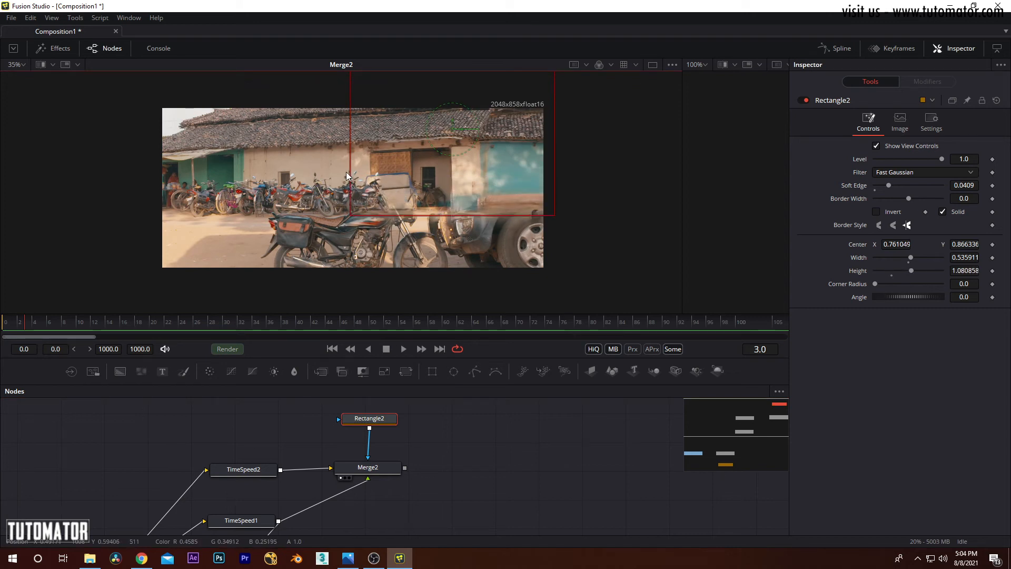
drag(352, 171, 247, 171)
drag(361, 214, 364, 239)
drag(366, 244, 368, 252)
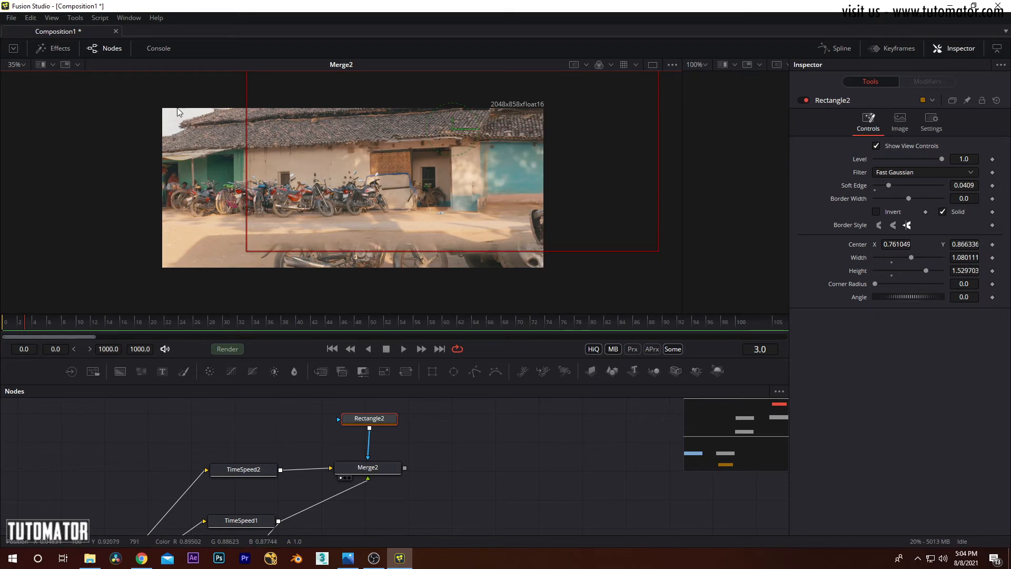
click(496, 477)
drag(465, 207, 448, 213)
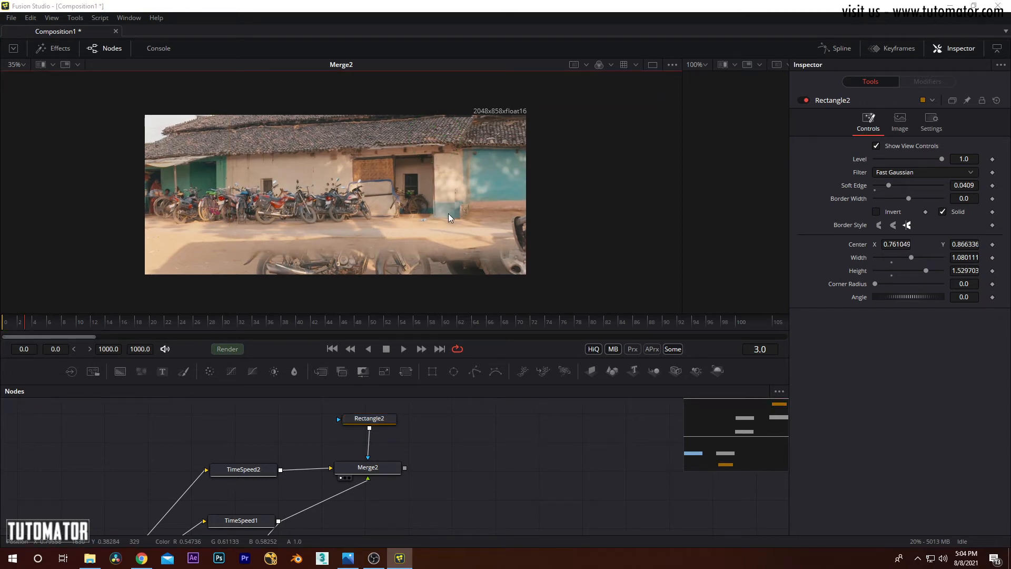
Step: Save the composition to the Desktop as cleanplate
key(ctrl+s)
click(296, 168)
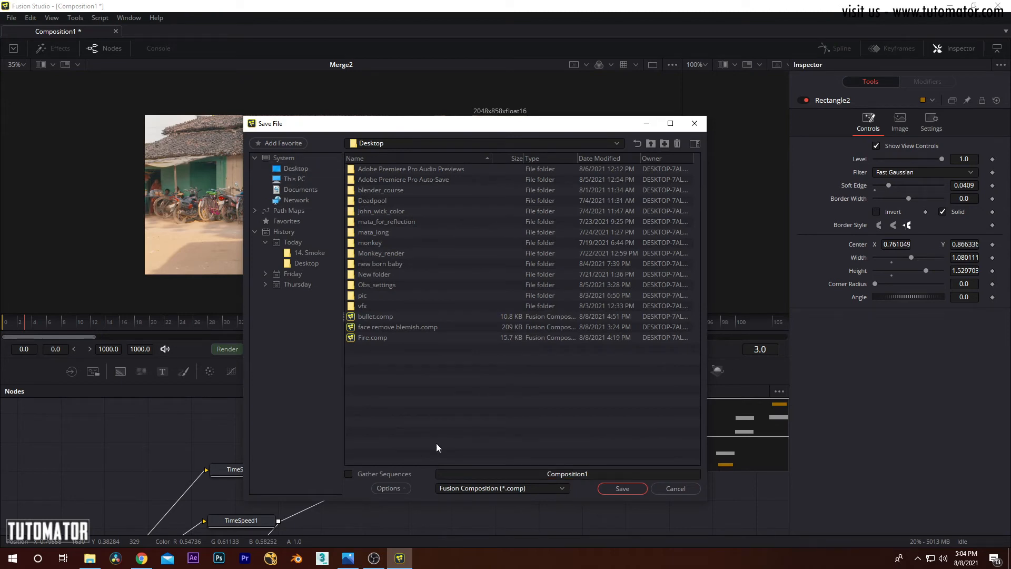
drag(595, 474, 419, 466)
key(BackSpace)
text(cleanplate)
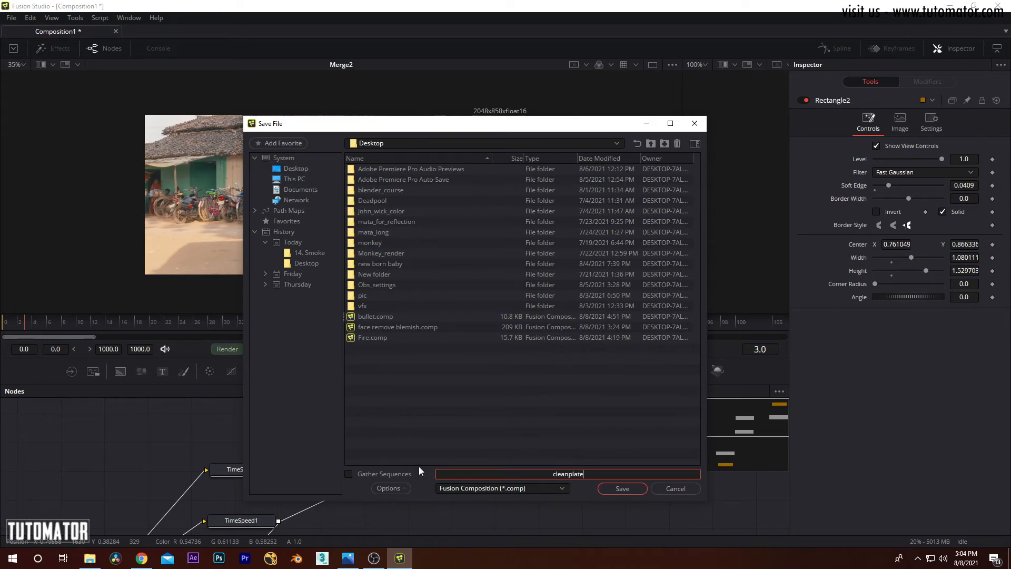
click(618, 493)
Step: Rearrange the node graph with TimeSpeed2 above TimeSpeed1 and with Merge2 and its Rectangle2 mask beside them
drag(386, 404, 388, 424)
mouse_move(421, 533)
mouse_down()
mouse_move(419, 488)
mouse_move(420, 514)
mouse_up()
drag(401, 434, 383, 481)
drag(430, 409, 425, 474)
drag(396, 418, 395, 502)
drag(284, 478, 325, 432)
drag(305, 448, 303, 475)
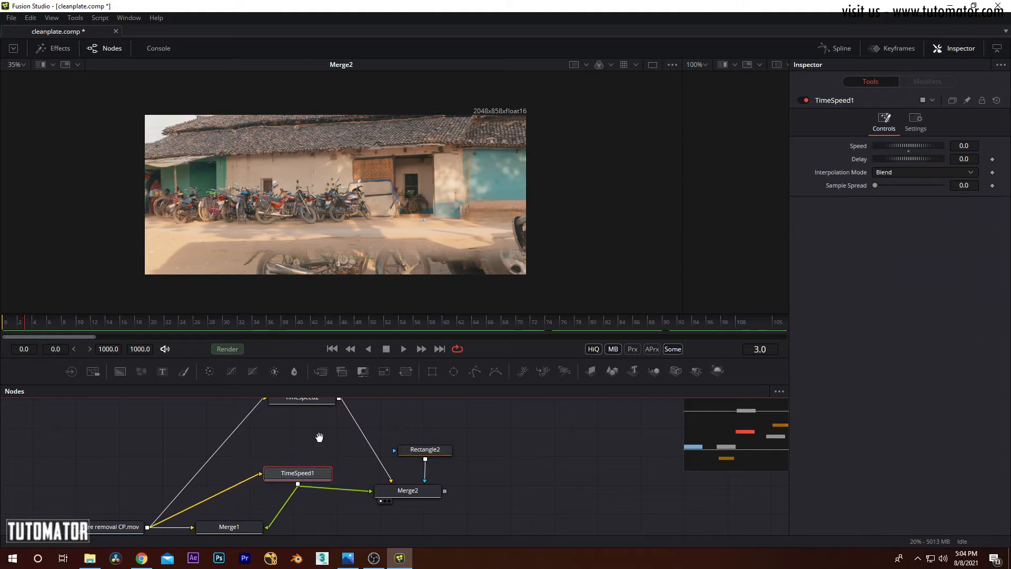
scroll(319, 437, up, 1)
drag(314, 413, 309, 456)
drag(376, 453, 340, 402)
click(344, 408)
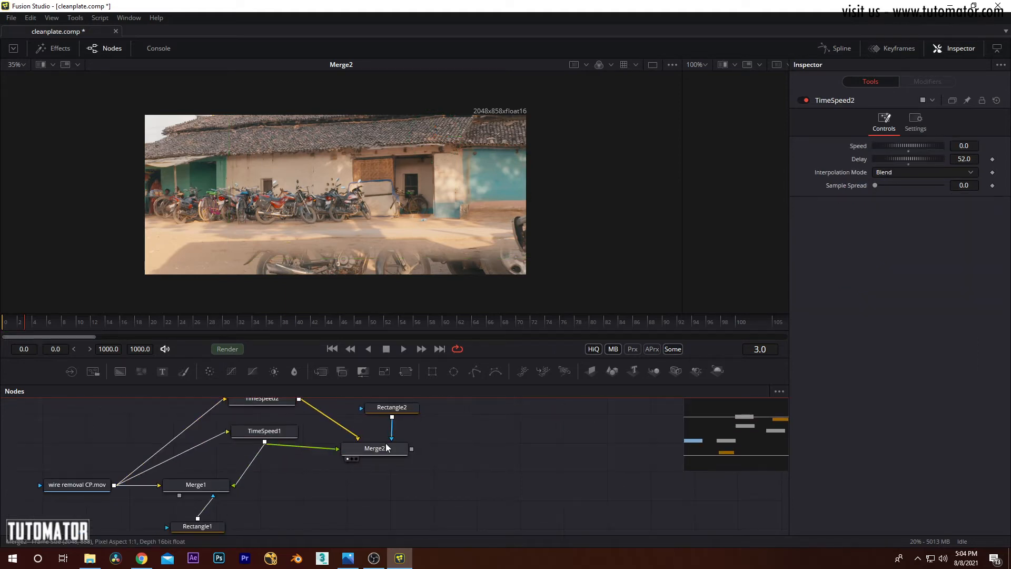
Step: Delete the old Merge1 node and its Rectangle1 mask
mouse_move(228, 498)
mouse_down()
mouse_move(250, 484)
mouse_move(231, 516)
mouse_up()
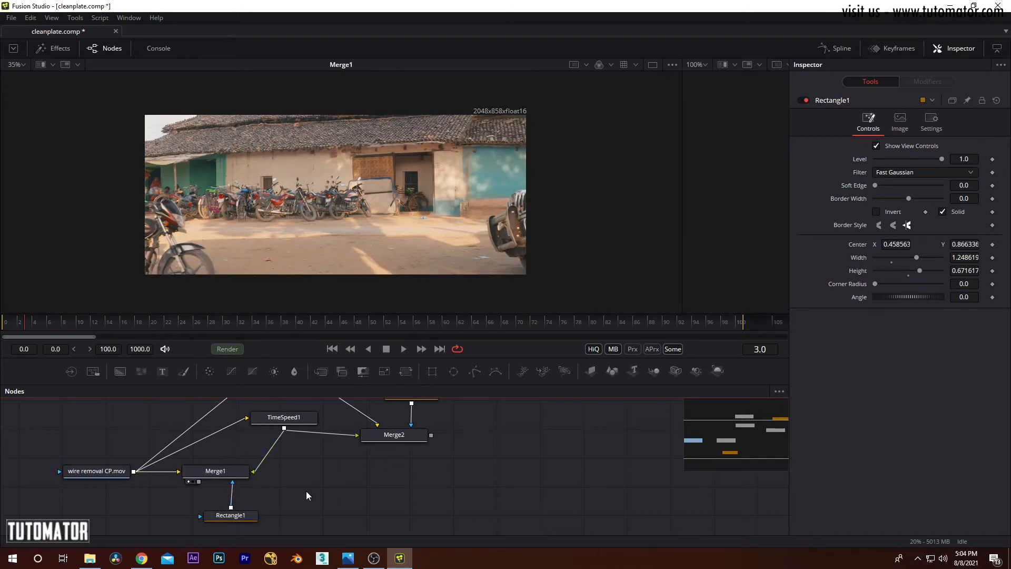
click(228, 472)
key(Delete)
click(223, 517)
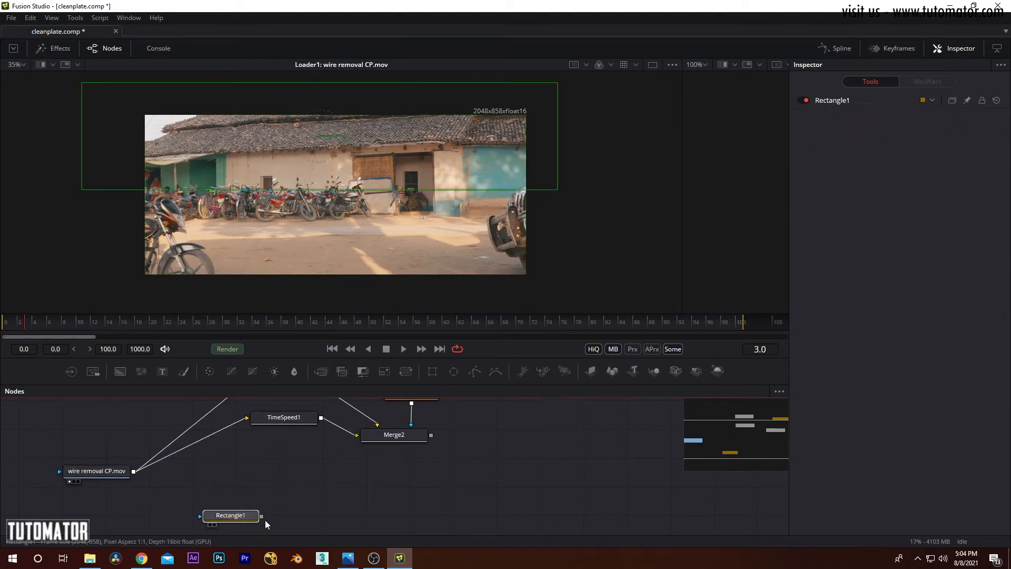
key(Delete)
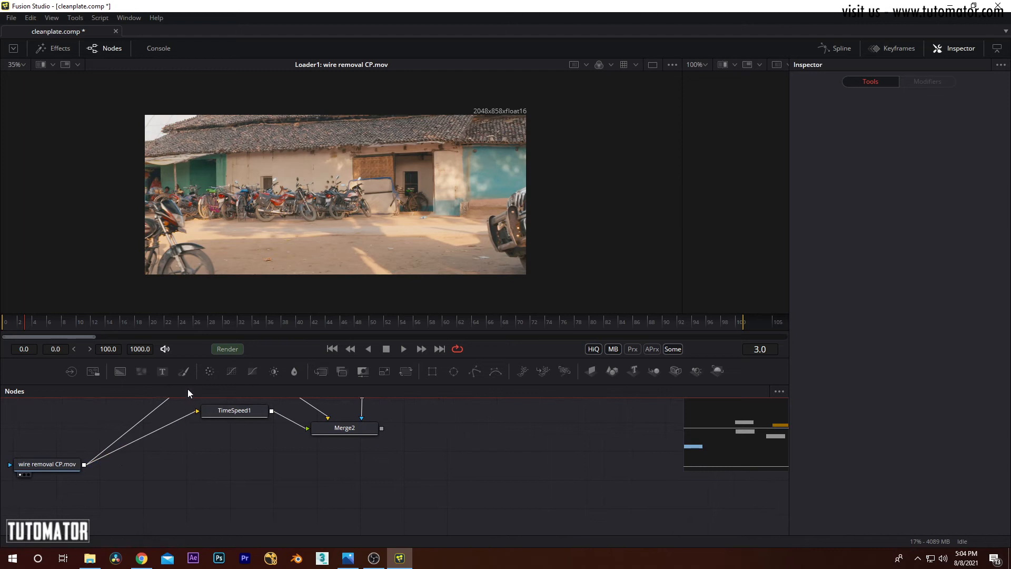
Step: At frame 0, add a Merge with the source clip as background and Merge2 as foreground, and view its output
drag(43, 320, 3, 327)
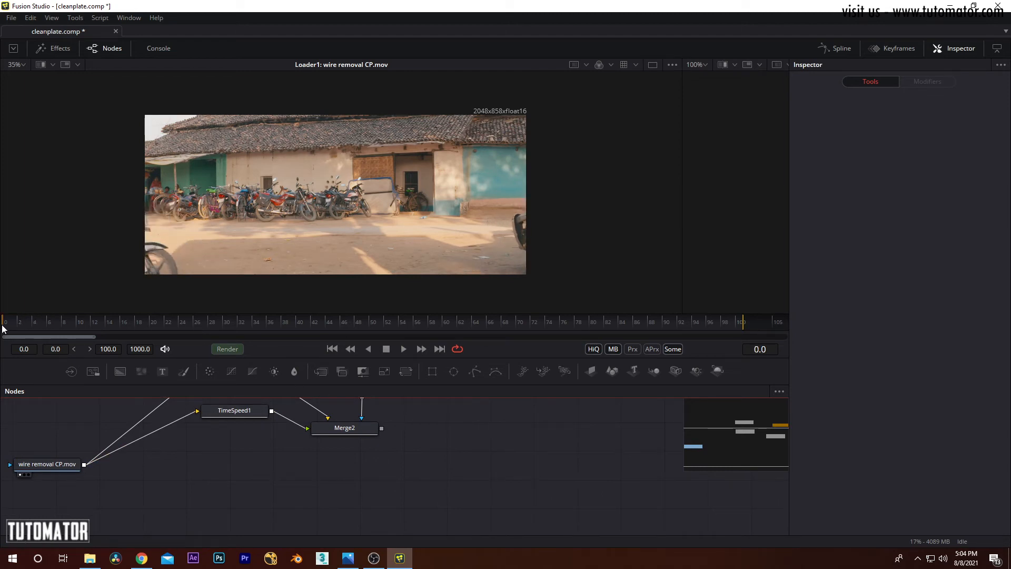
click(322, 371)
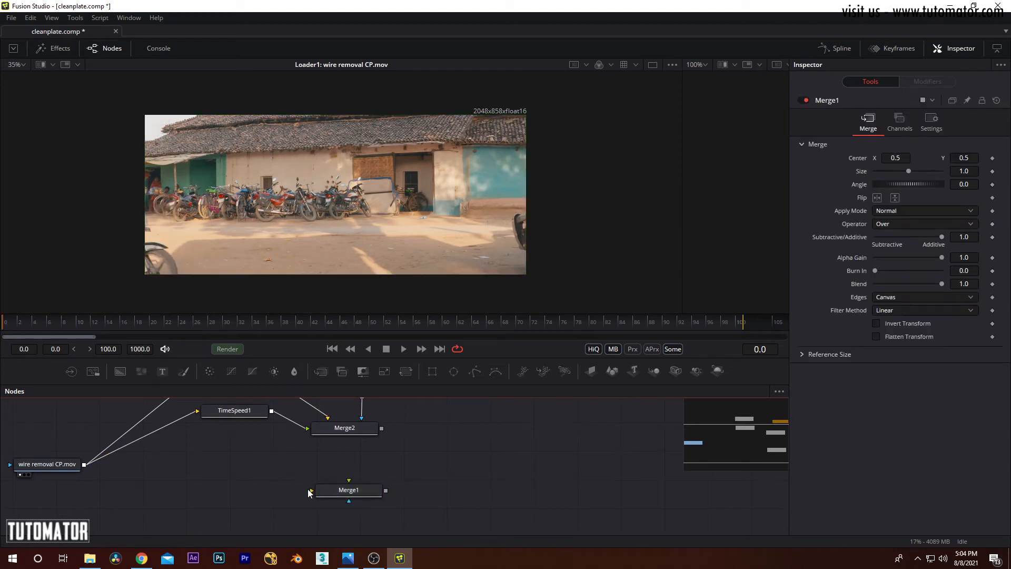
drag(86, 466, 158, 490)
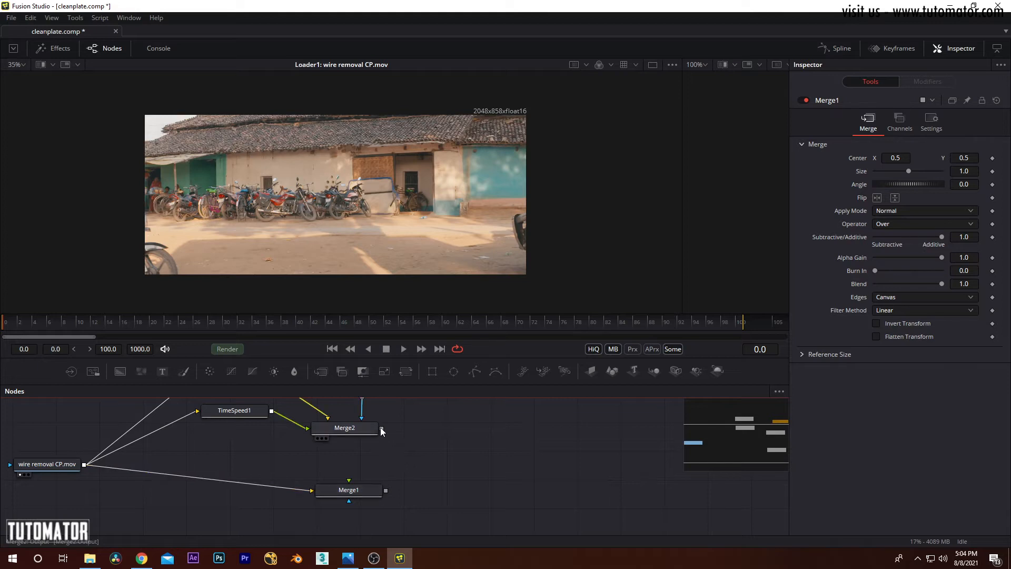
mouse_move(371, 483)
mouse_down()
mouse_move(367, 495)
mouse_move(363, 487)
mouse_up()
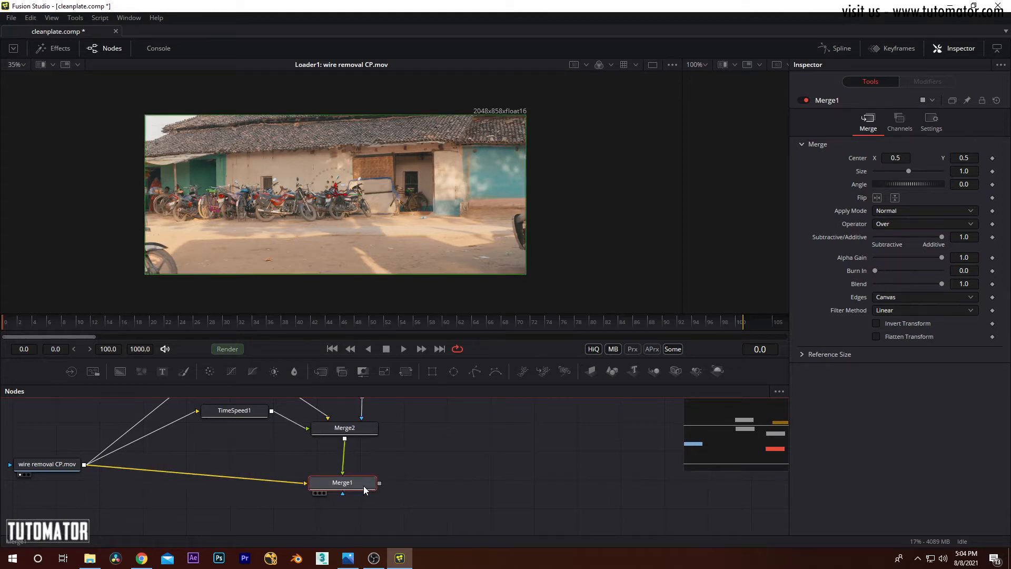
key(1)
drag(426, 433, 384, 450)
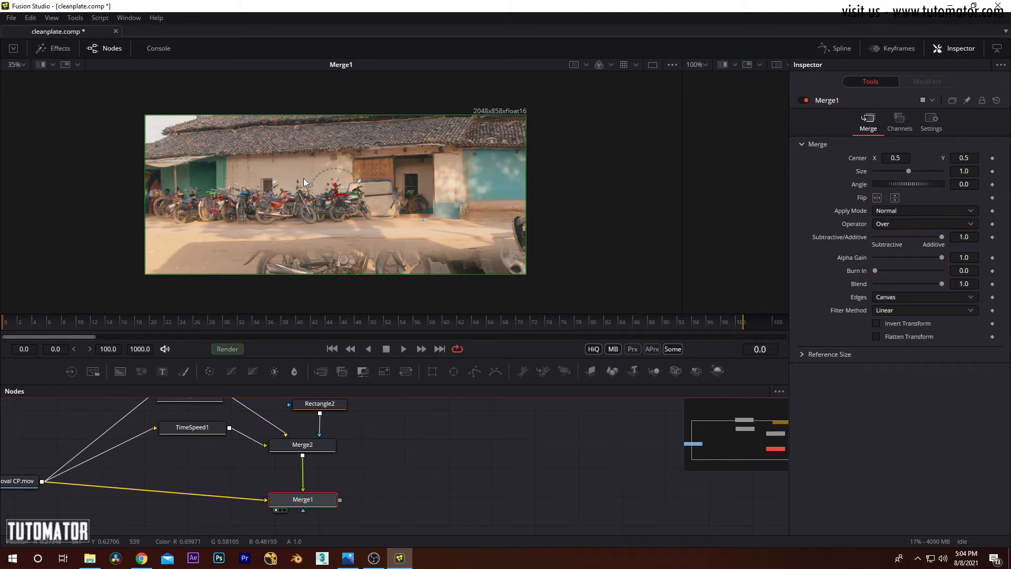
Step: Add a Rectangle mask and connect it to Merge1's effect mask input
click(415, 484)
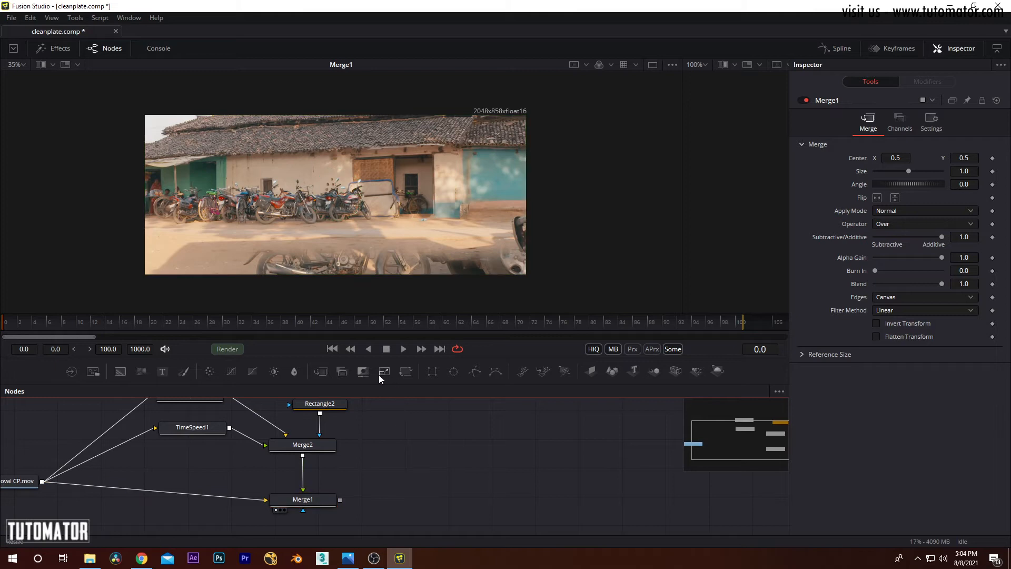
click(433, 371)
drag(432, 449, 309, 471)
drag(315, 508, 321, 508)
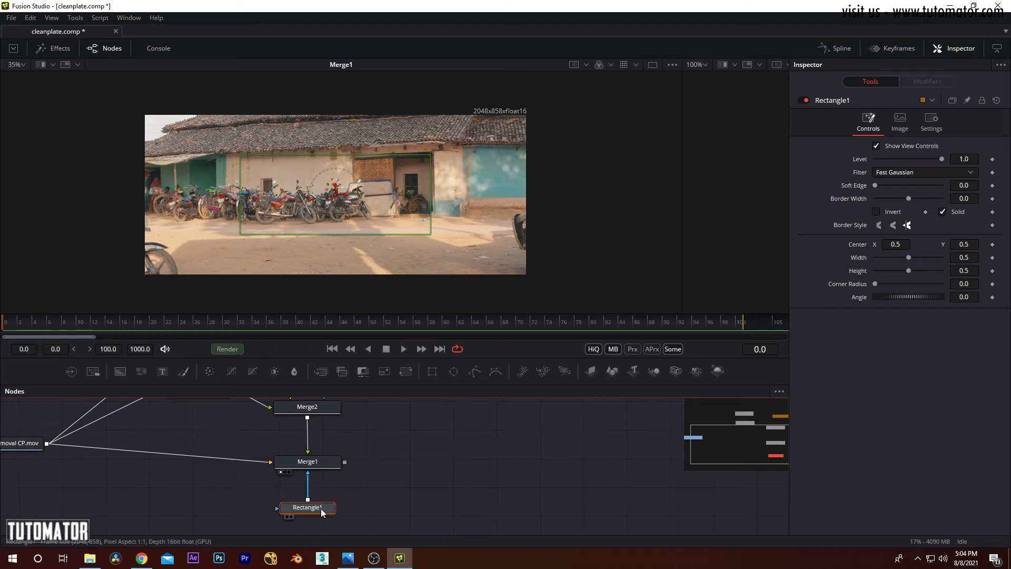
Step: Shape Rectangle1 over the frame's upper half, about 1.3 wide and 0.69 high, centred about 0.53, 0.87, with a soft edge of about 0.04
drag(338, 195, 345, 138)
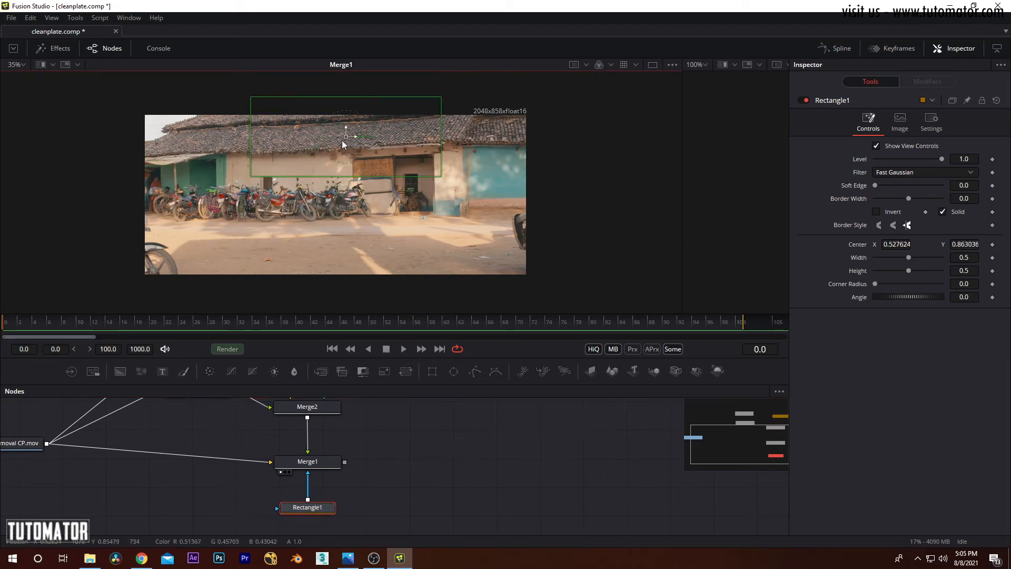
drag(254, 129, 150, 116)
drag(328, 177, 346, 140)
drag(153, 133, 101, 136)
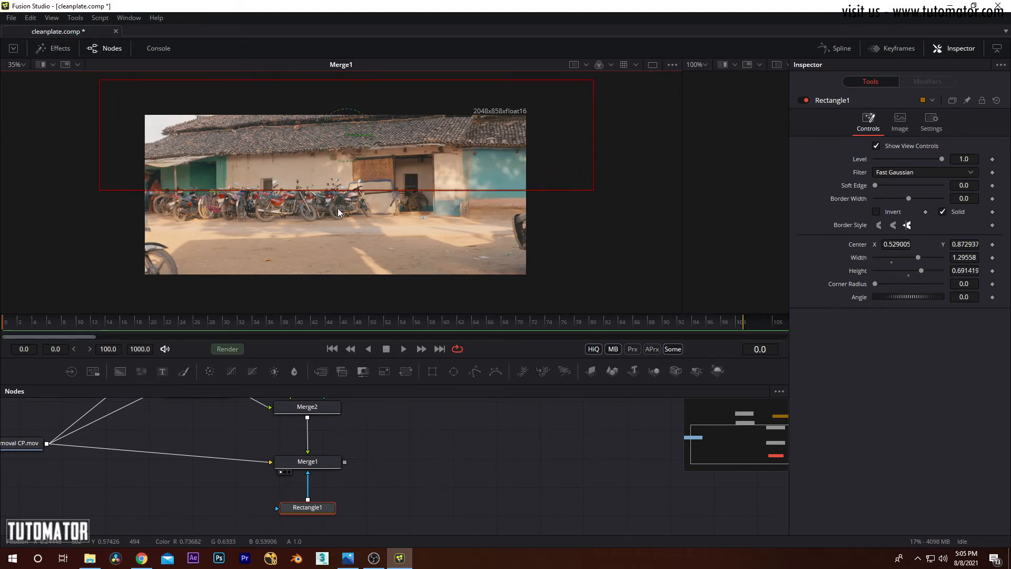
drag(876, 184, 889, 186)
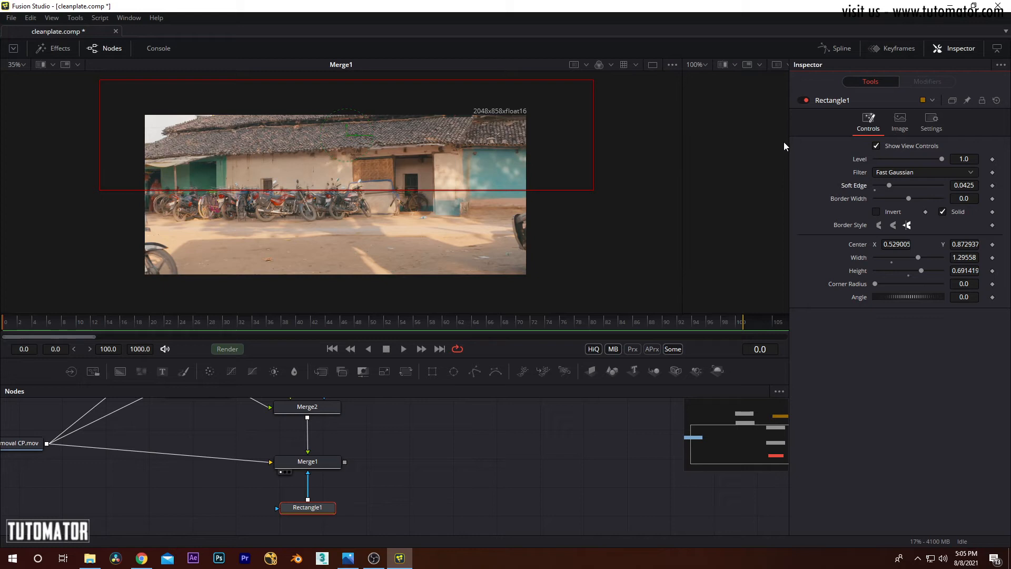
click(441, 470)
Step: View the source clip enlarged to 200% and scrub from frame 0 to 12 to check the background for camera movement
drag(350, 432, 416, 466)
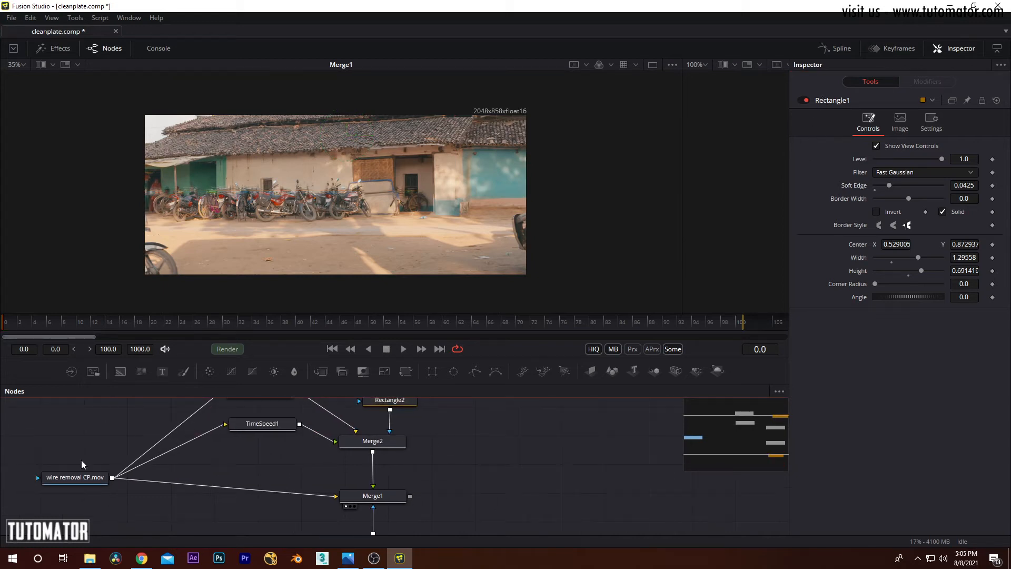
click(79, 478)
key(1)
mouse_move(2, 326)
mouse_down()
mouse_move(417, 335)
mouse_move(43, 333)
mouse_move(409, 321)
mouse_move(2, 330)
mouse_up()
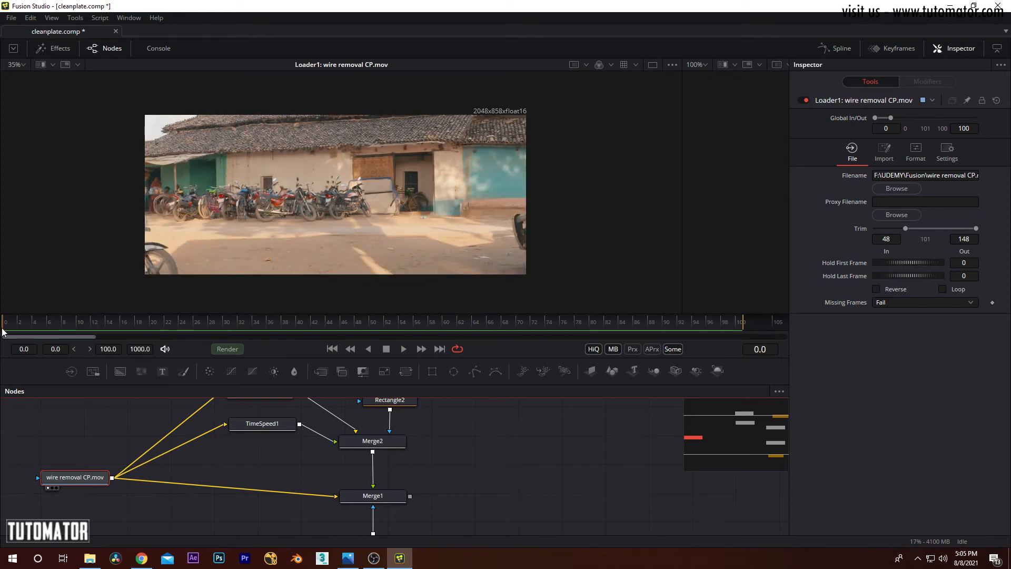
scroll(279, 210, up, 5)
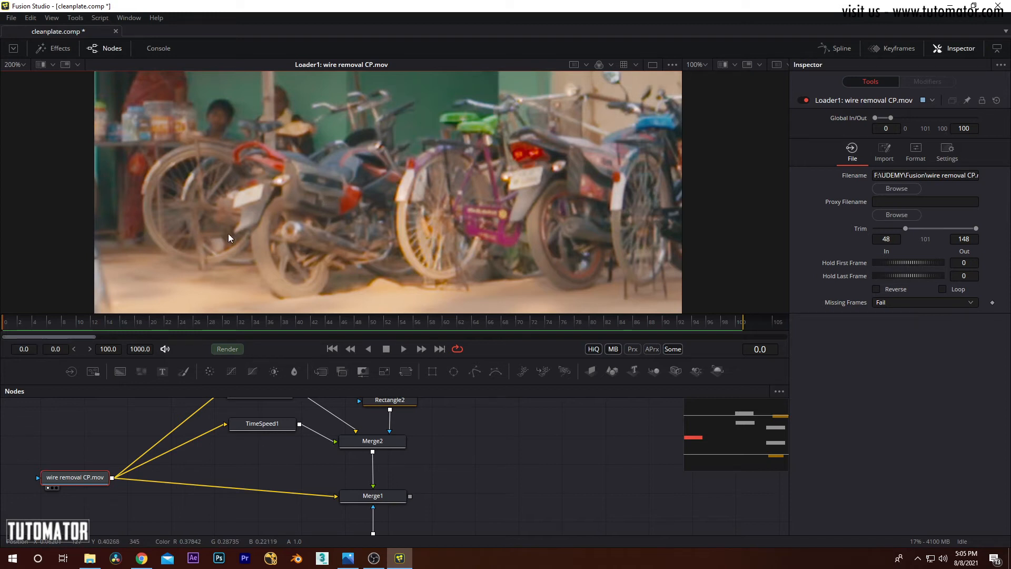
drag(11, 326, 94, 327)
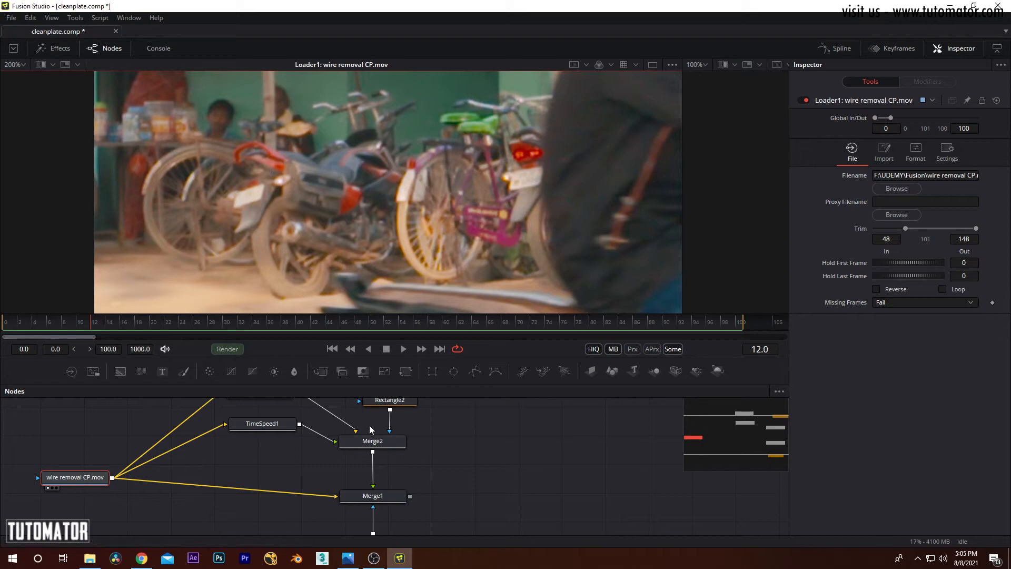
Step: Group the TimeSpeed1, TimeSpeed2, Rectangle2 and Merge2 nodes
drag(386, 411, 380, 472)
scroll(379, 472, down, 2)
drag(432, 440, 349, 501)
drag(369, 494, 369, 481)
drag(433, 424, 271, 493)
key(ctrl+g)
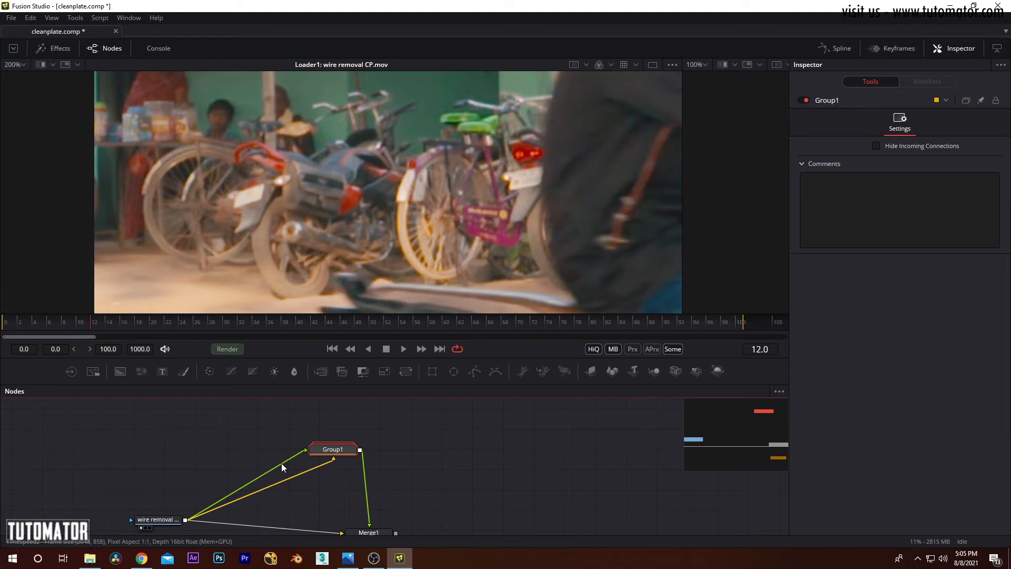
Step: Expand the new node group and rename it Clean Plate
drag(349, 441, 386, 414)
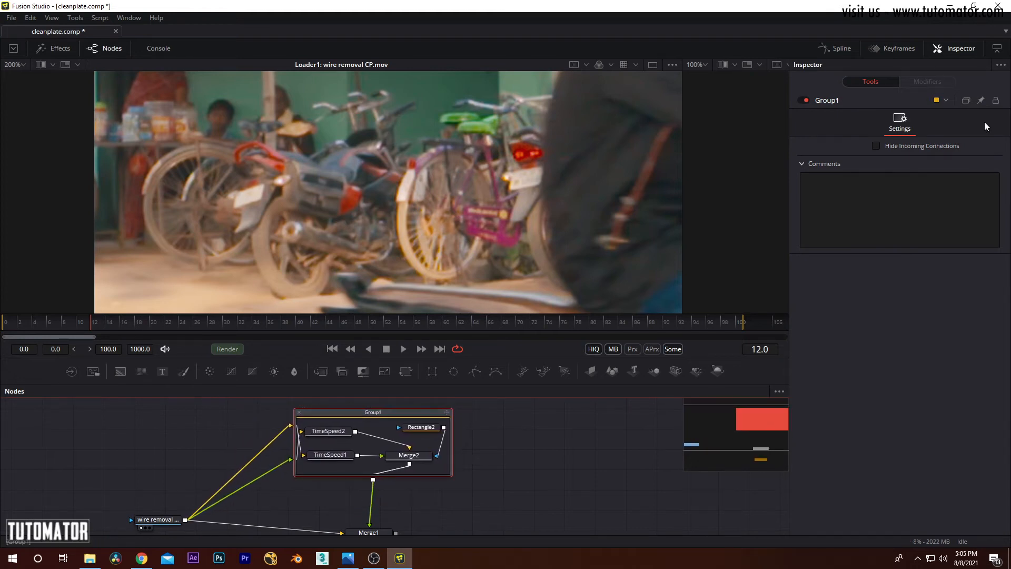
key(F2)
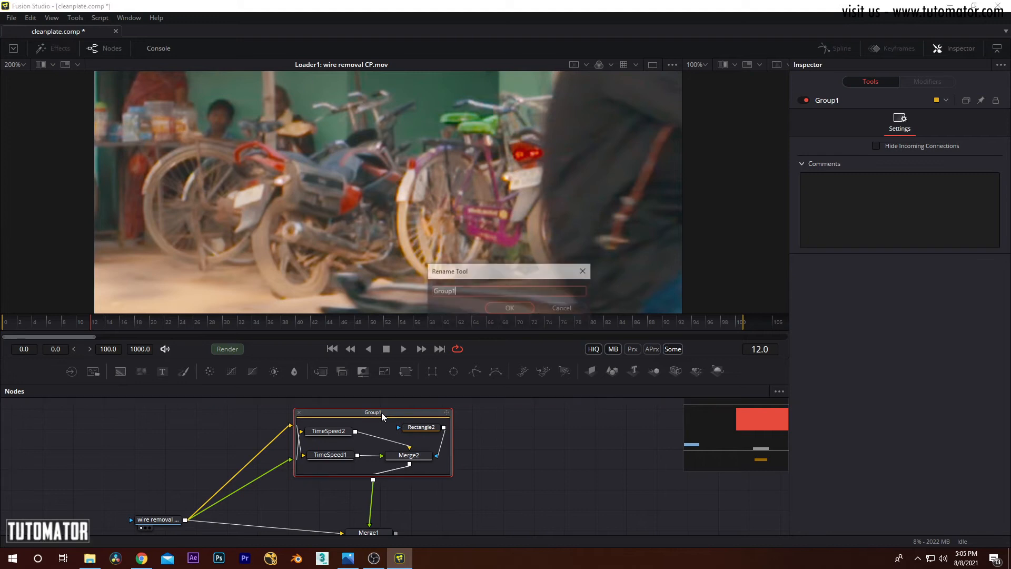
text(Clean Plate)
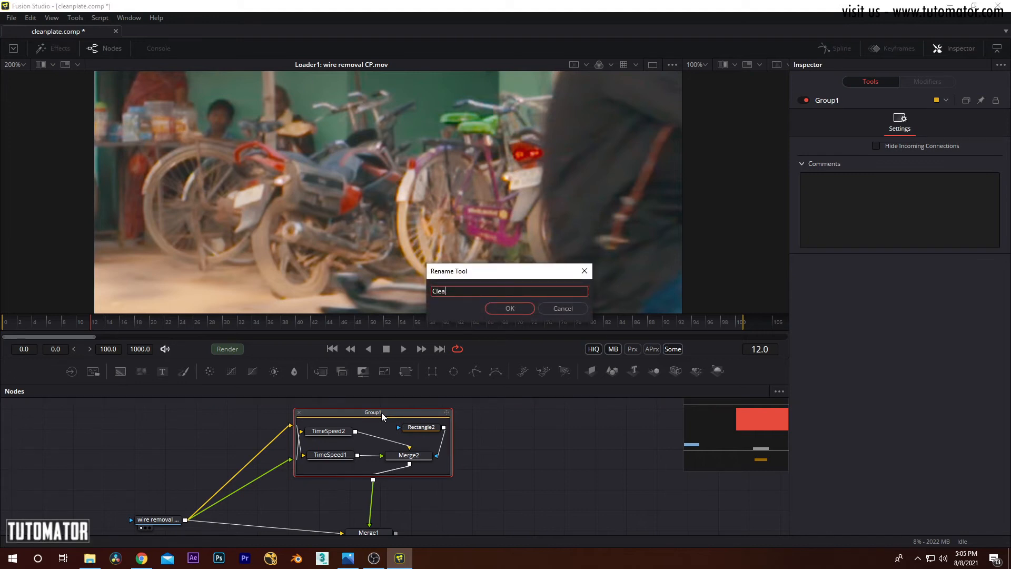
click(510, 308)
Step: Tidy the node layout so the source clip lines up with Merge1 below the expanded group
drag(434, 490, 438, 476)
drag(387, 495, 393, 502)
click(394, 504)
drag(423, 451, 428, 470)
drag(178, 477, 178, 489)
click(305, 470)
drag(306, 470, 339, 439)
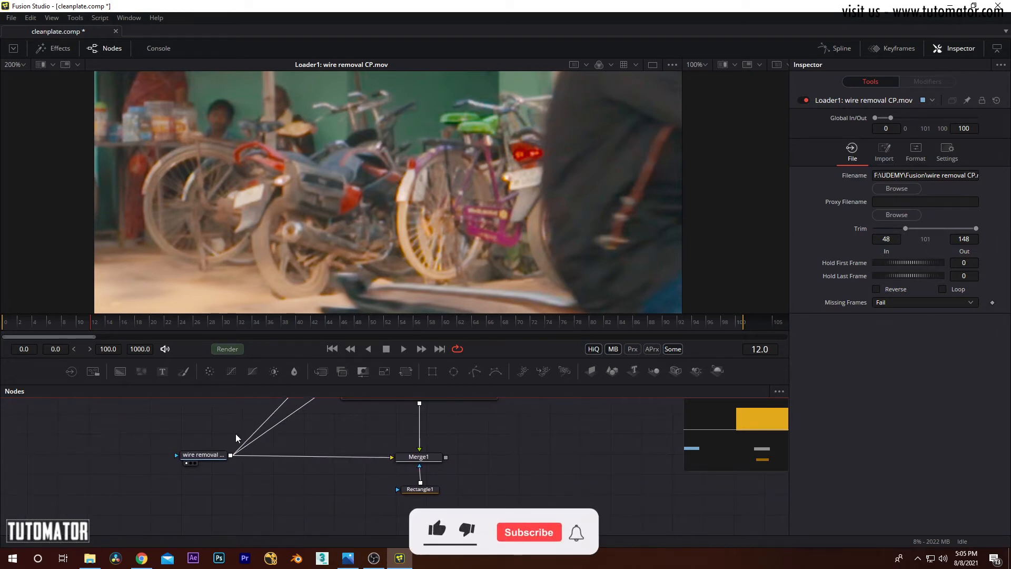
Step: Add a Tracker node fed by the source clip, place it below the clip, and show it in the viewer
scroll(232, 464, down, 1)
key(shift+space)
text(t)
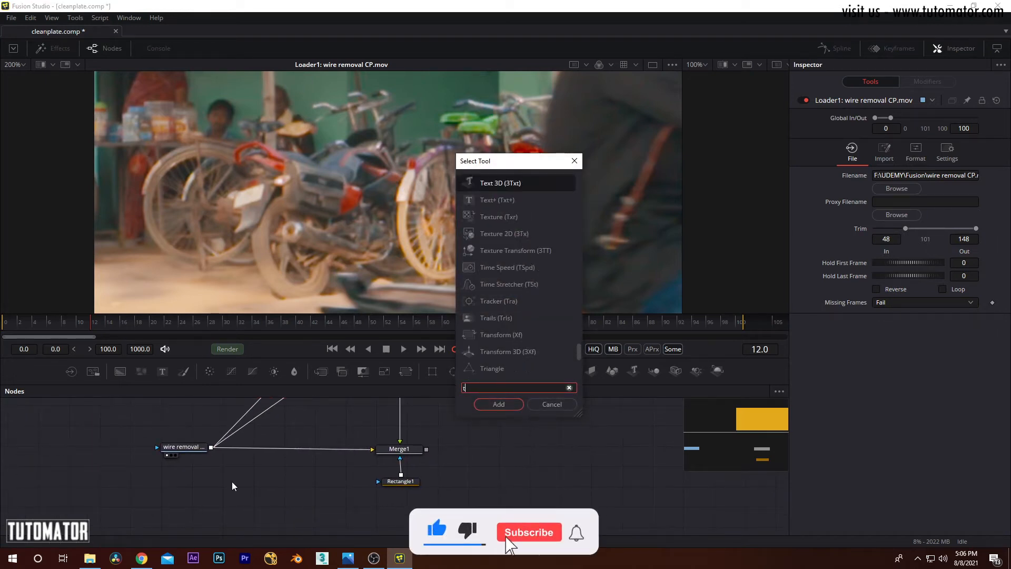
text(racker)
click(499, 404)
drag(213, 455, 237, 485)
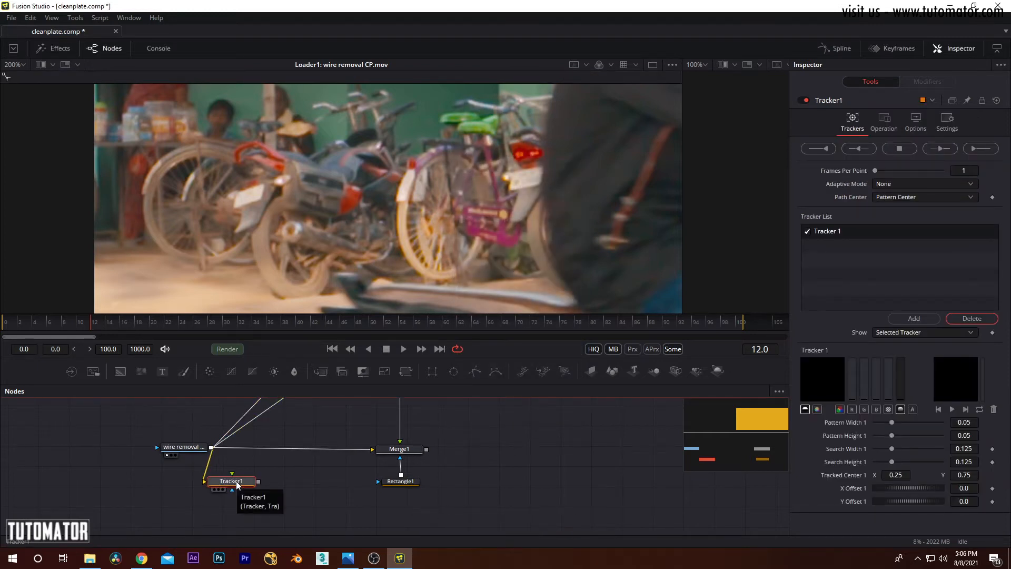
drag(237, 484, 341, 146)
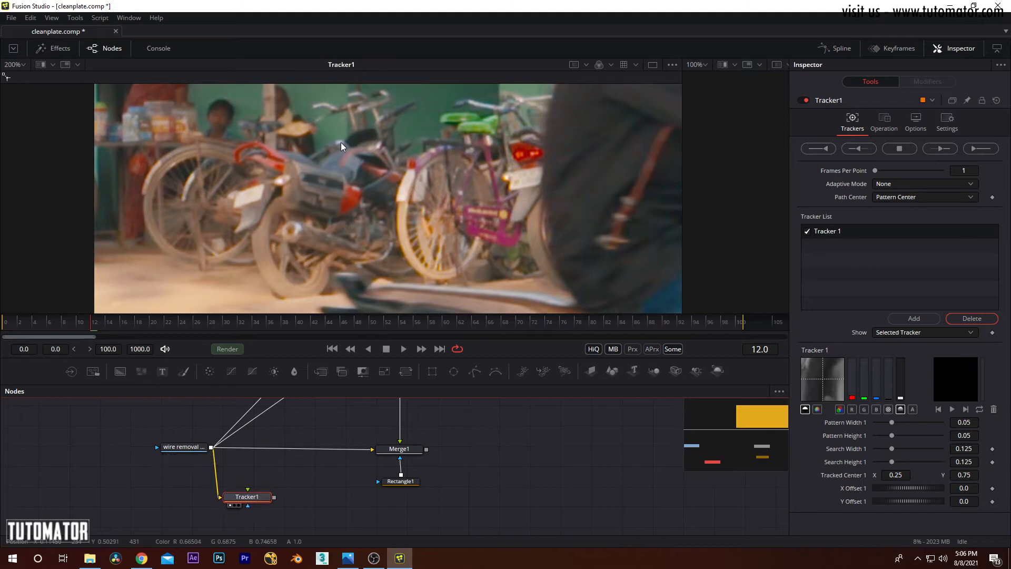
Step: Place Tracker 1's pattern box over the red part of the parked motorcycle at frame 12, sized about 0.017 by 0.031
scroll(331, 217, up, 6)
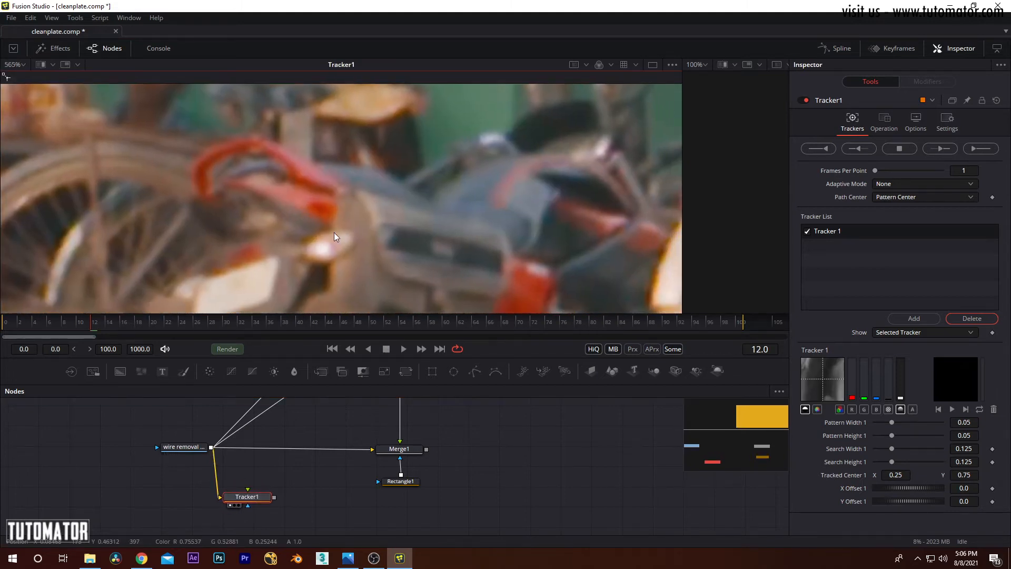
scroll(318, 169, down, 10)
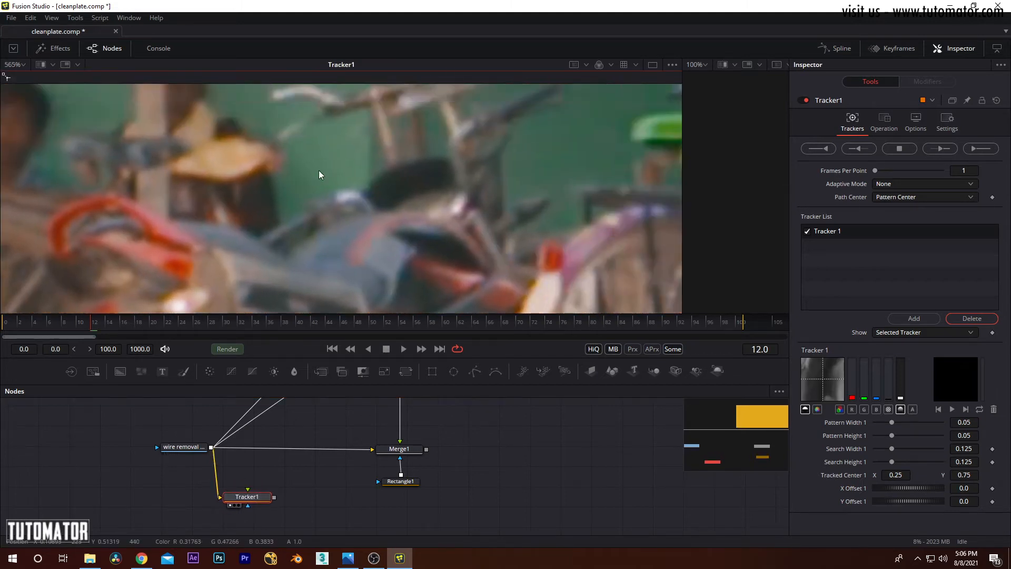
drag(409, 97, 294, 177)
scroll(341, 211, up, 6)
drag(377, 172, 307, 176)
scroll(355, 180, up, 3)
drag(395, 179, 388, 194)
scroll(400, 174, down, 8)
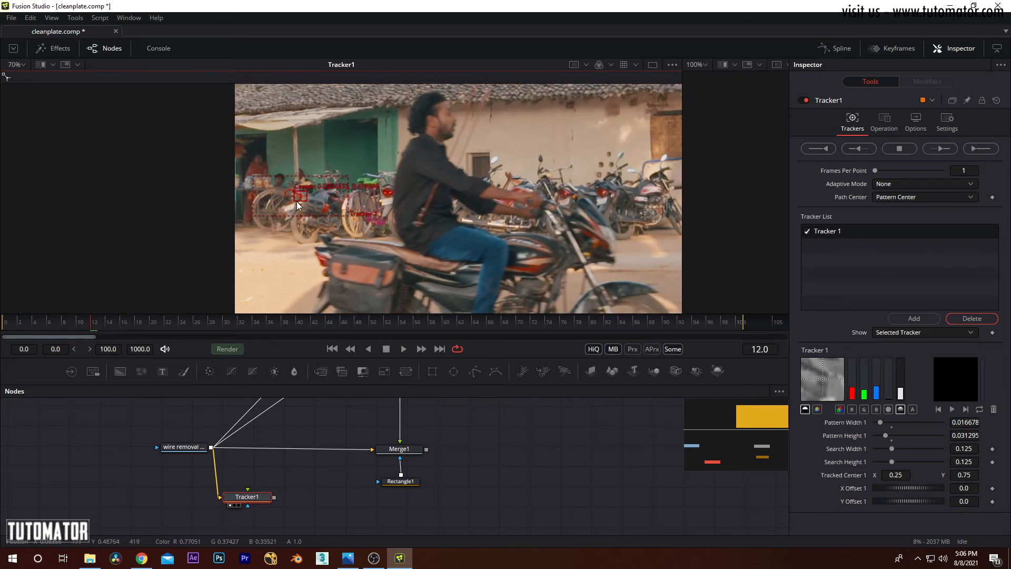
Step: Fine-tune the pattern box's position on the parked motorcycle's red part
scroll(447, 178, down, 2)
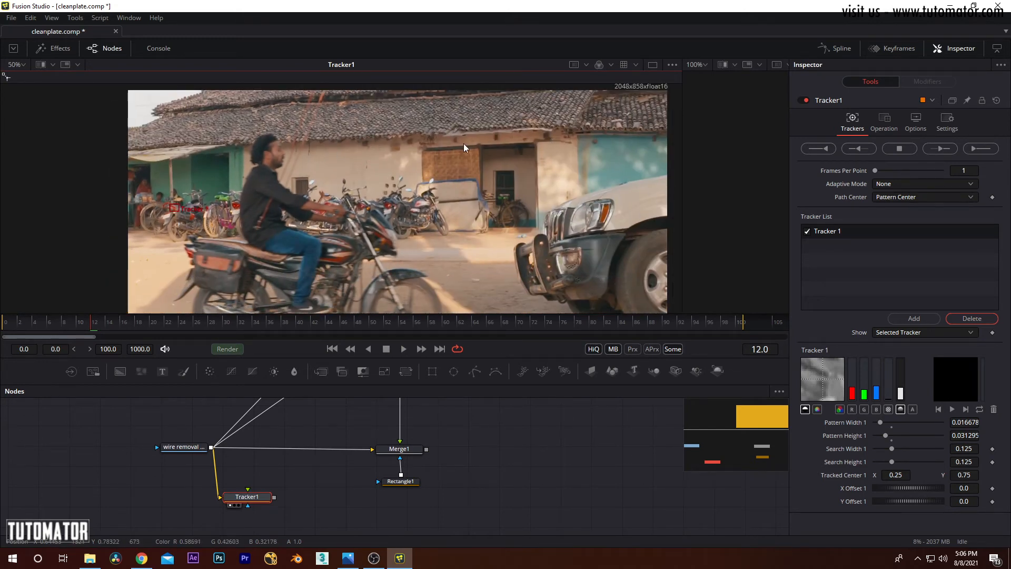
scroll(350, 166, up, 5)
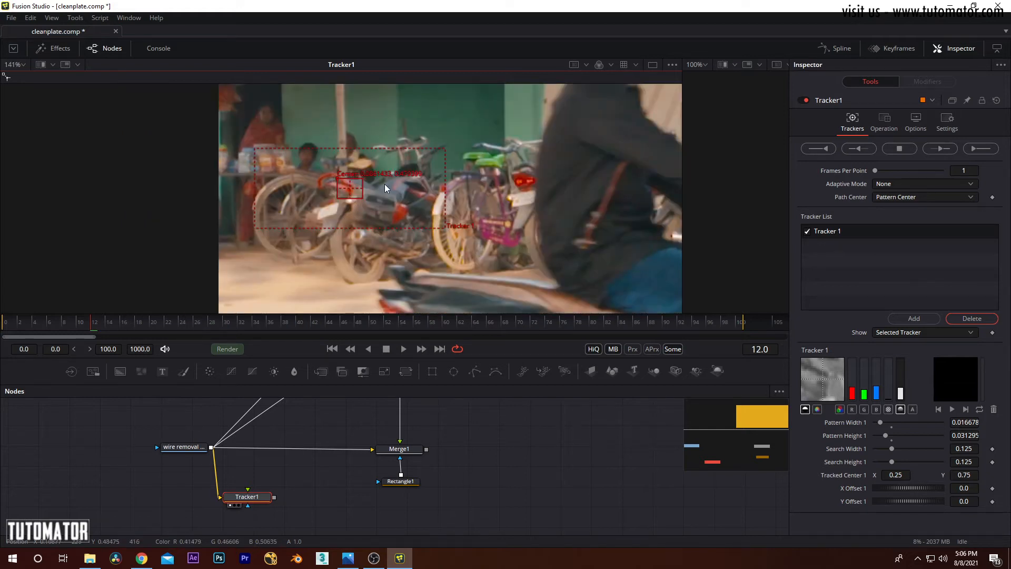
scroll(381, 169, up, 6)
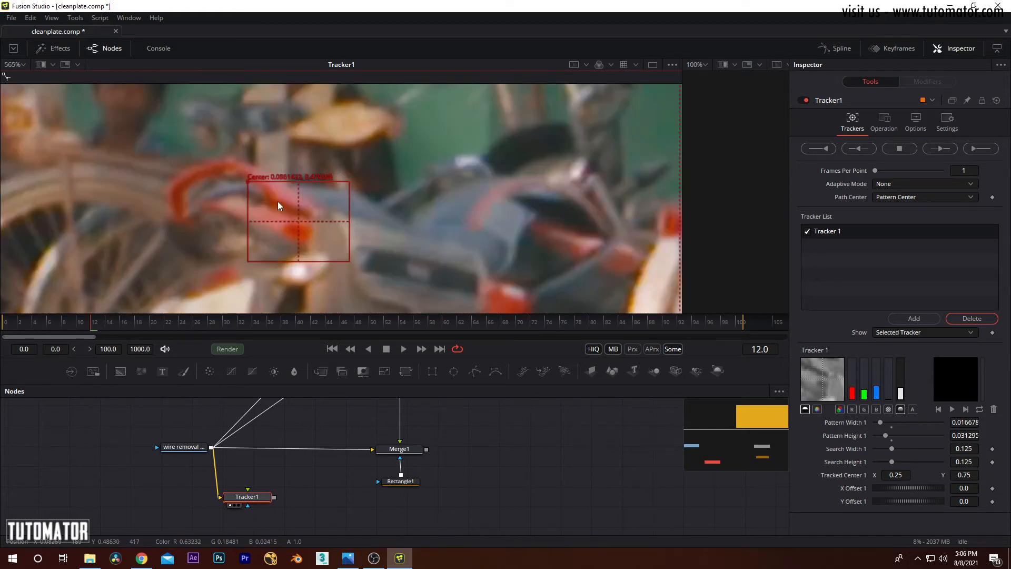
drag(249, 181, 248, 173)
scroll(335, 170, down, 5)
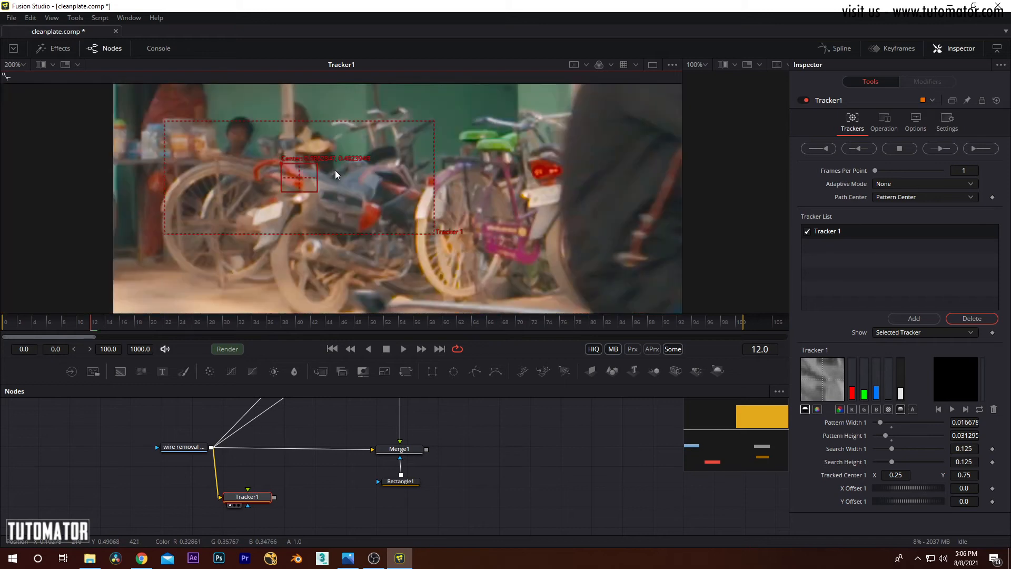
drag(475, 164, 355, 187)
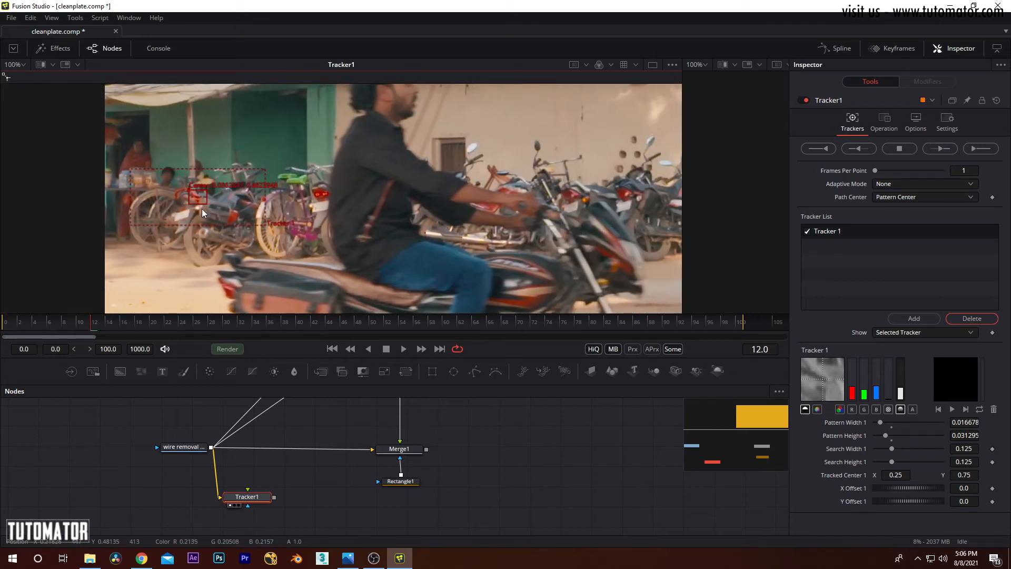
scroll(219, 201, up, 7)
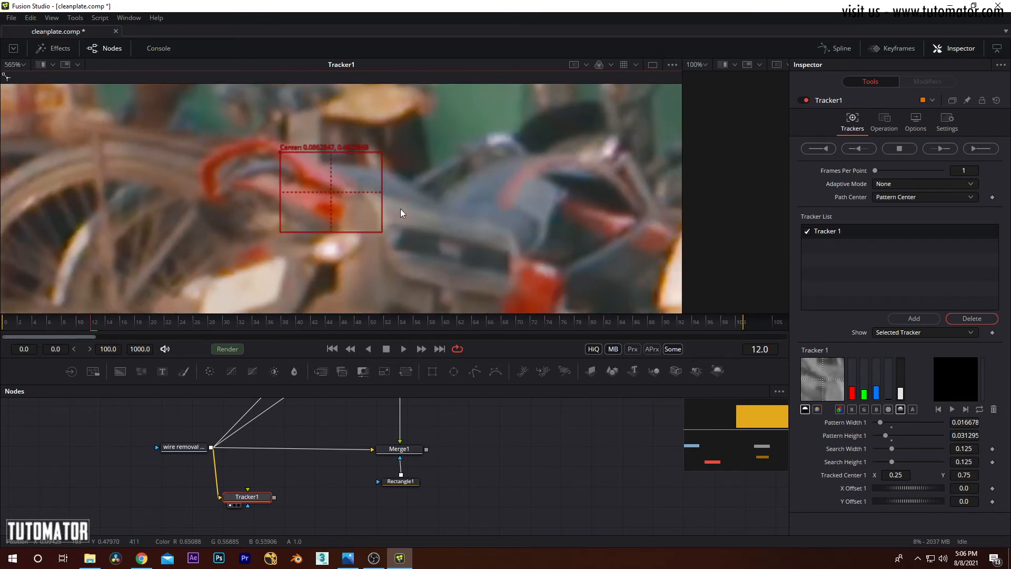
Step: Track the pattern forward from the first frame and scrub to around frame 52 to check the path
click(977, 149)
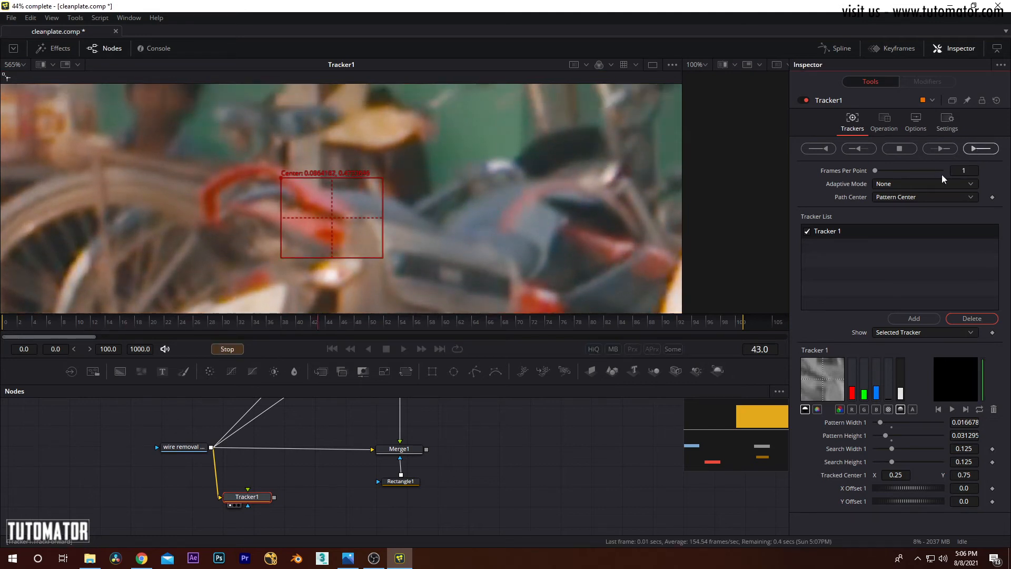
click(597, 317)
drag(498, 219, 444, 189)
mouse_move(391, 322)
mouse_down()
mouse_move(216, 320)
mouse_move(387, 330)
mouse_up()
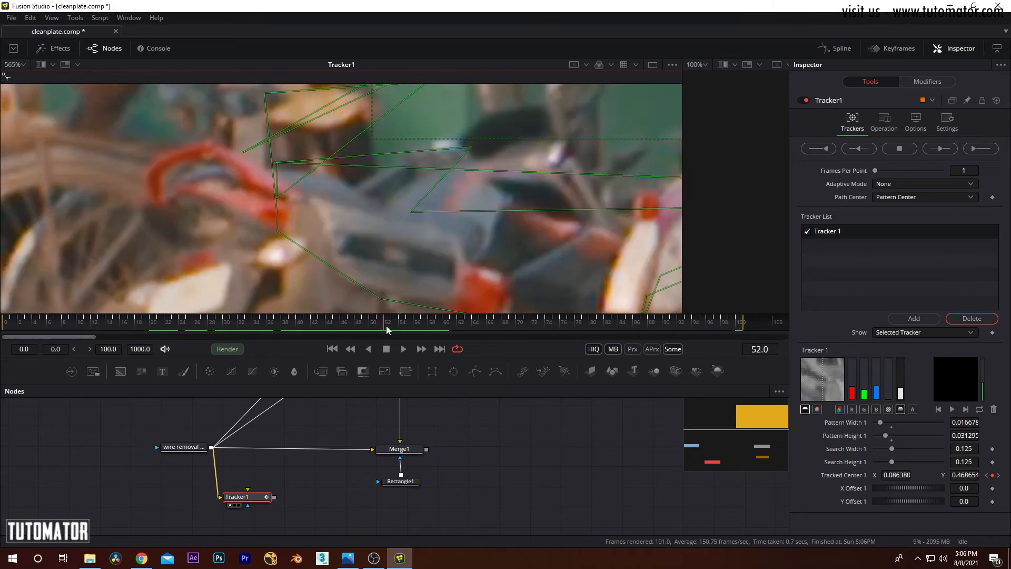
Step: Shorten the composition by setting the global and render end frames to 51
click(777, 350)
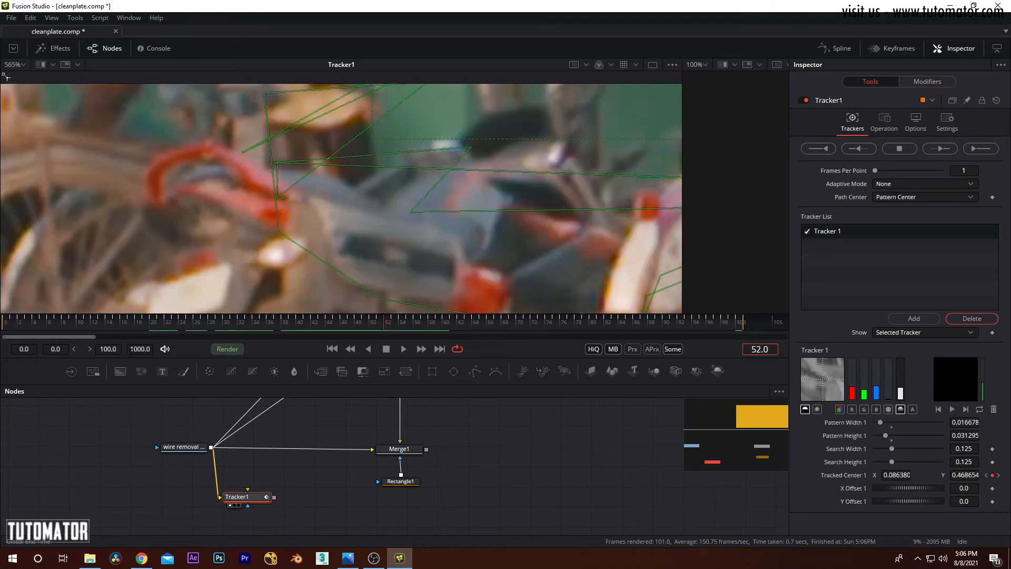
text(51)
key(Return)
Step: Track the pattern in reverse from the last frame and scrub through the frames to check the path
drag(686, 337, 270, 338)
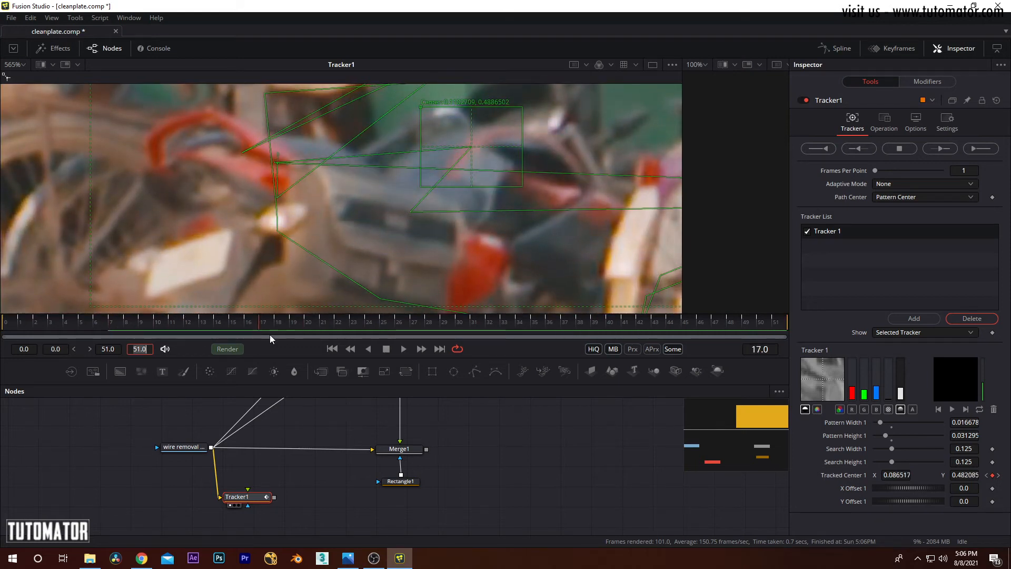
click(827, 150)
click(601, 314)
drag(106, 327, 519, 326)
key(ctrl+1)
scroll(389, 213, up, 2)
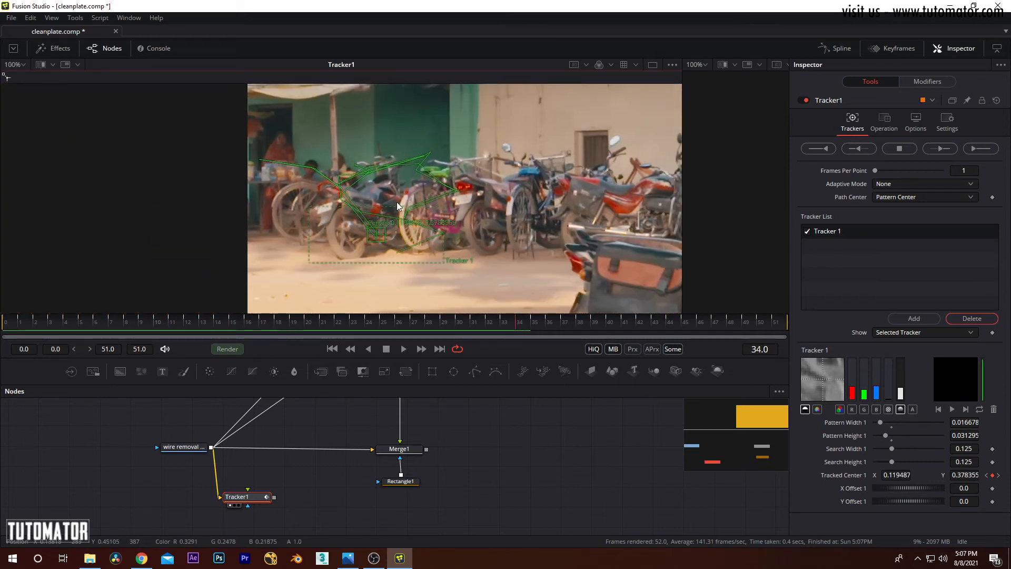
drag(311, 326, 15, 323)
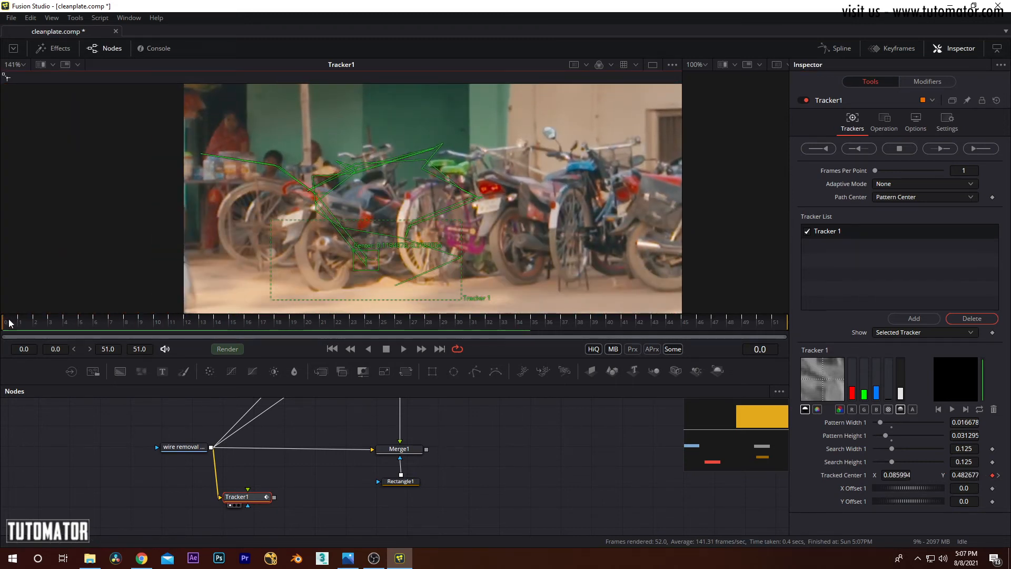
Step: Reset Tracker1 and place its pattern box over the parked motorcycle's body at frame 0, sized about 0.018 by 0.043
click(997, 101)
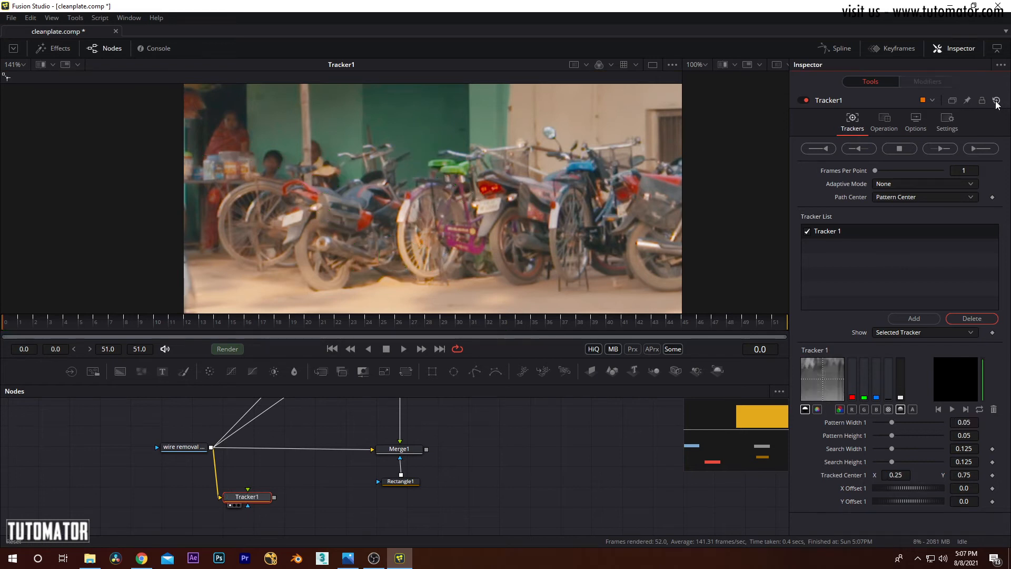
drag(398, 155, 327, 174)
drag(258, 141, 325, 155)
drag(283, 121, 462, 181)
scroll(378, 188, up, 2)
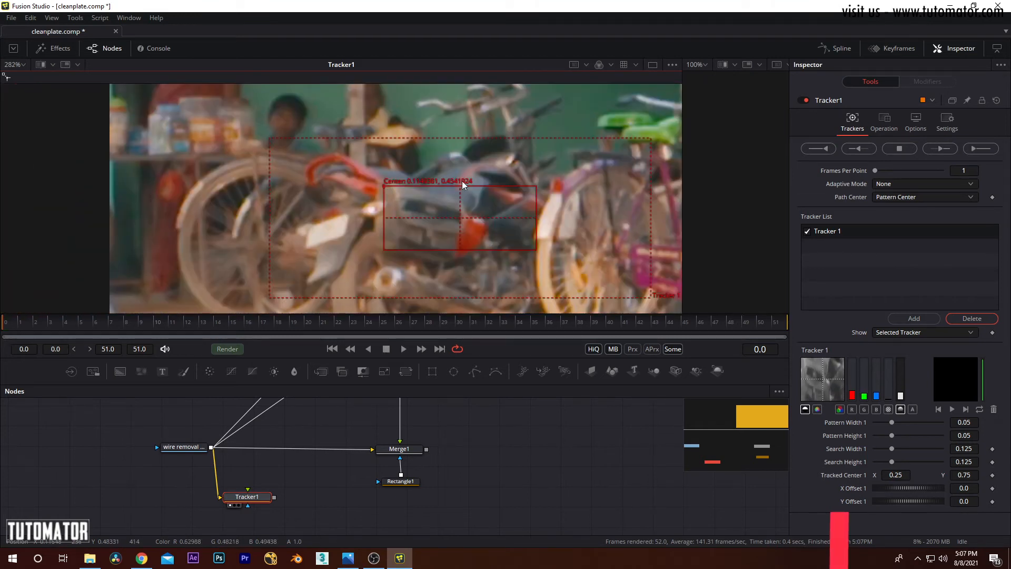
drag(533, 186, 488, 191)
Step: Move the pattern box onto the parked motorcycle's red part at frame 10 and track forward from the first frame
drag(21, 320, 160, 330)
drag(182, 329, 158, 329)
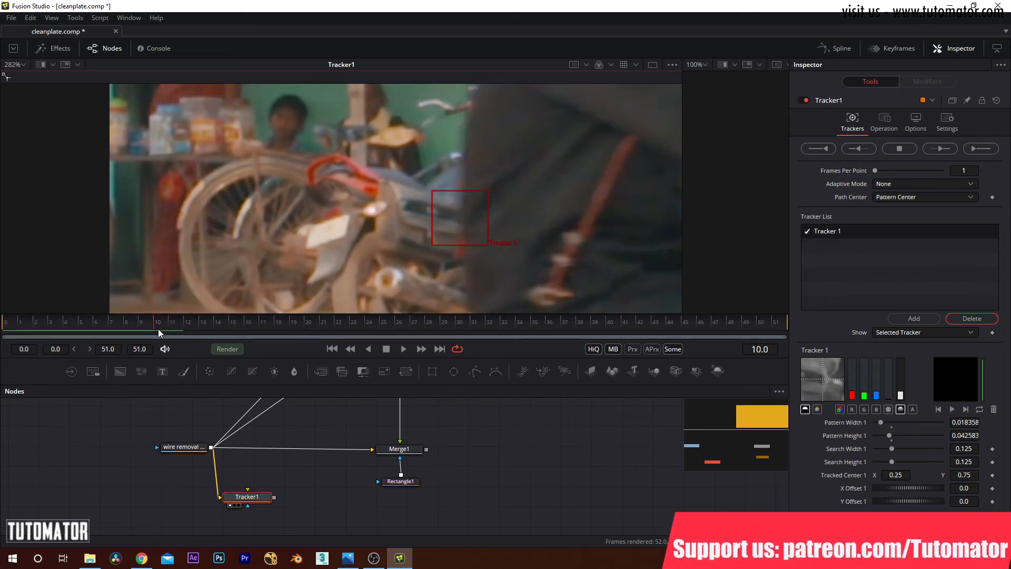
click(432, 191)
drag(431, 190, 353, 188)
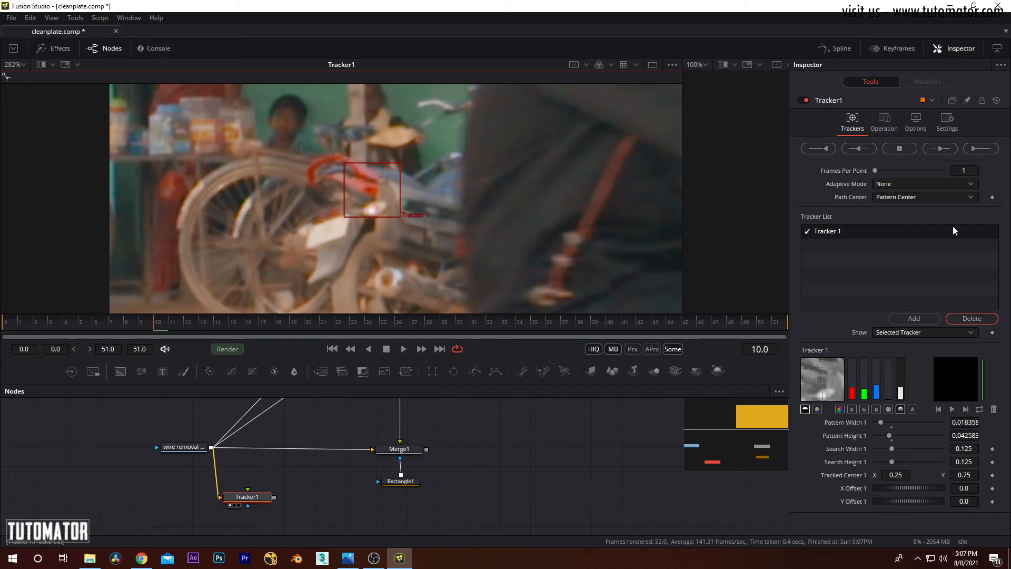
click(980, 149)
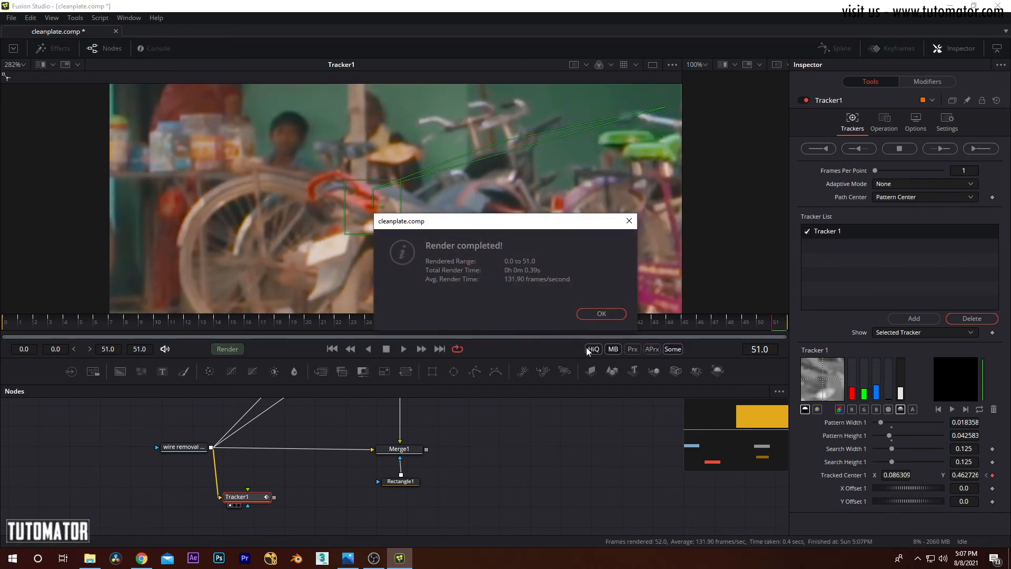
click(601, 314)
Step: Move the stray track points at frames 9 and 8 back to the position of the motorcycle's red part
drag(762, 327, 148, 331)
drag(500, 171, 259, 287)
drag(421, 225, 271, 213)
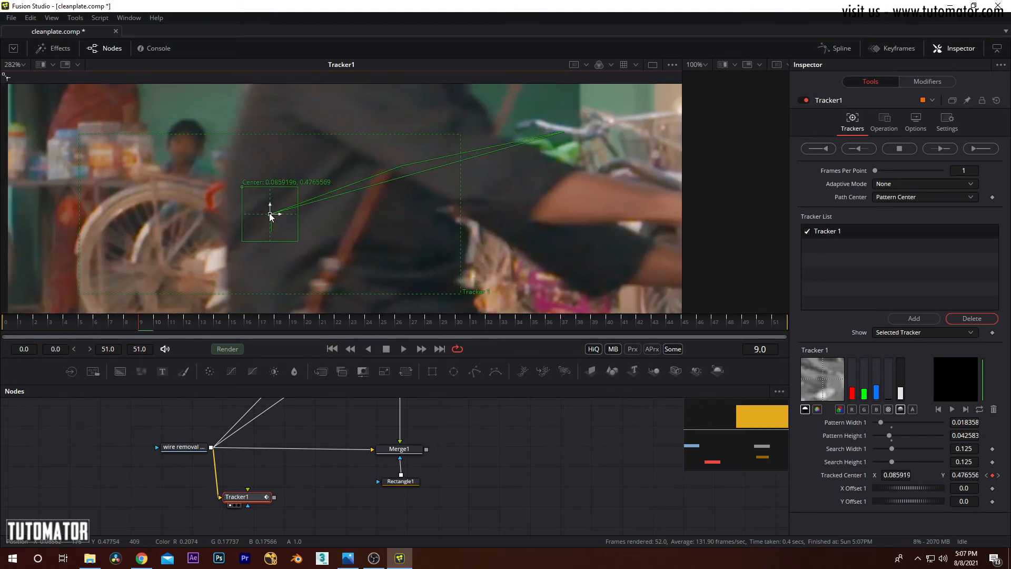
drag(522, 183, 413, 239)
key(Left)
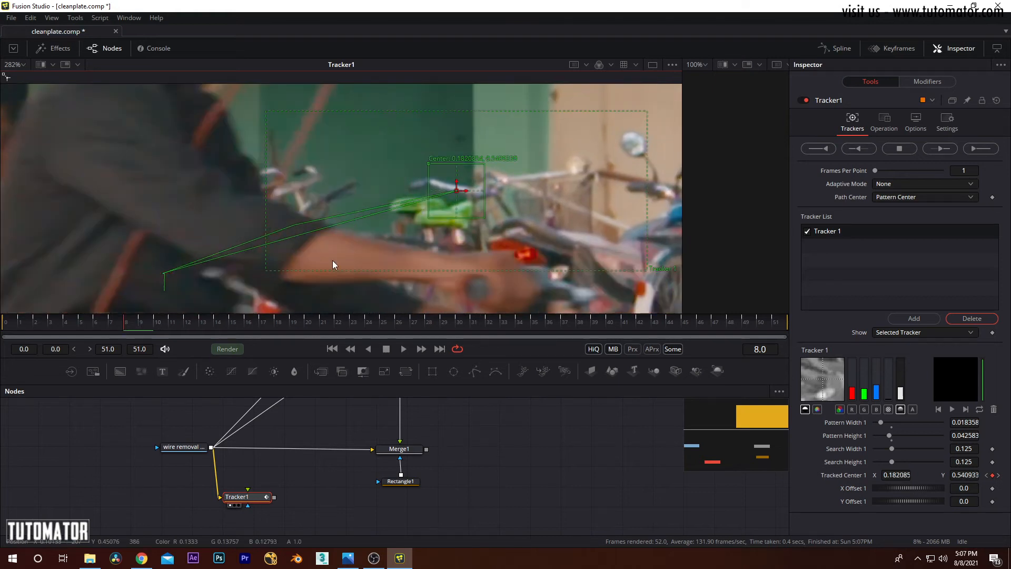
drag(457, 191, 166, 276)
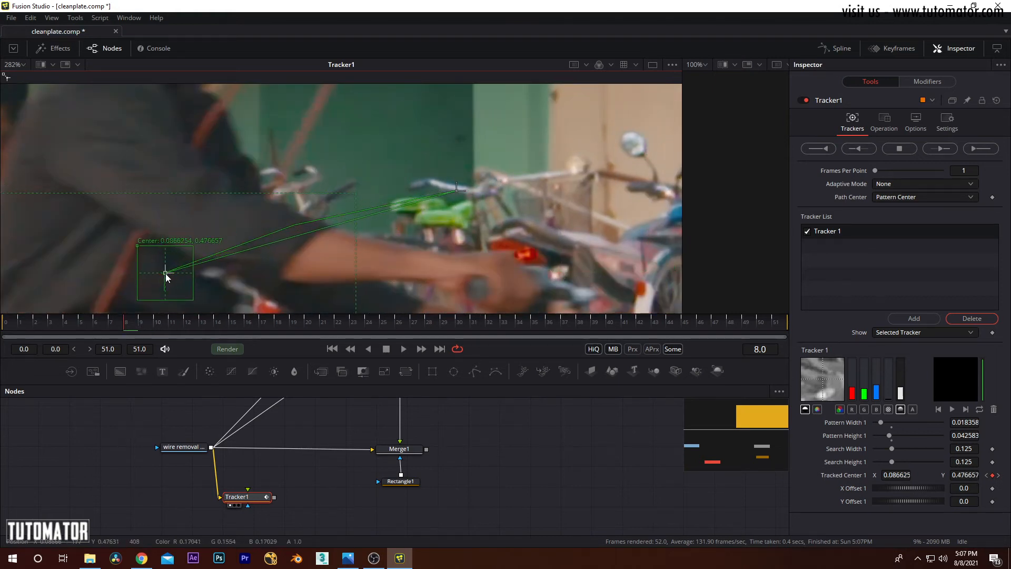
Step: Scrub back to frame 0 to check the tracked point and set the adaptive mode to Best match
click(114, 324)
drag(111, 327, 3, 329)
drag(491, 200, 494, 191)
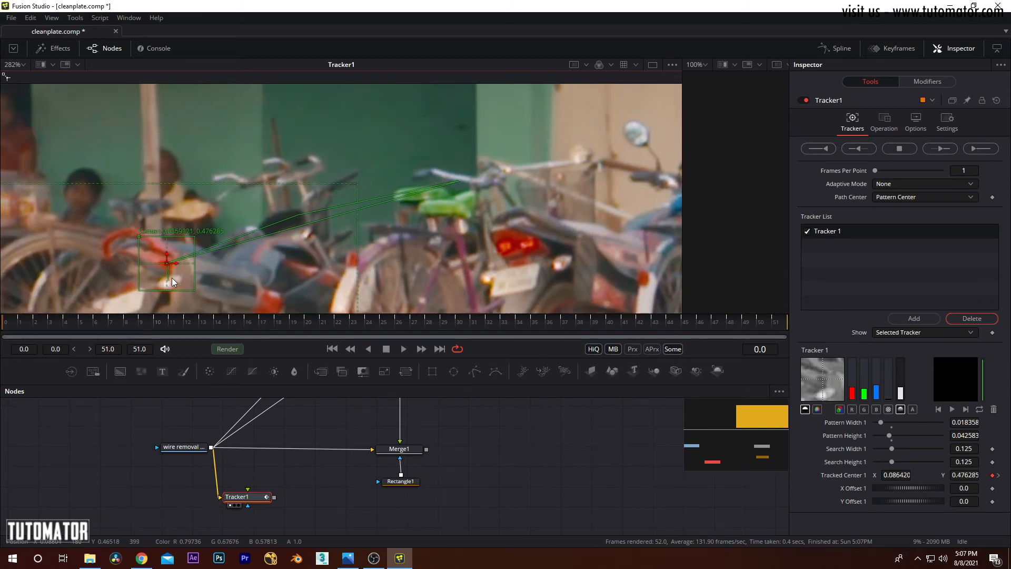
drag(284, 269, 337, 225)
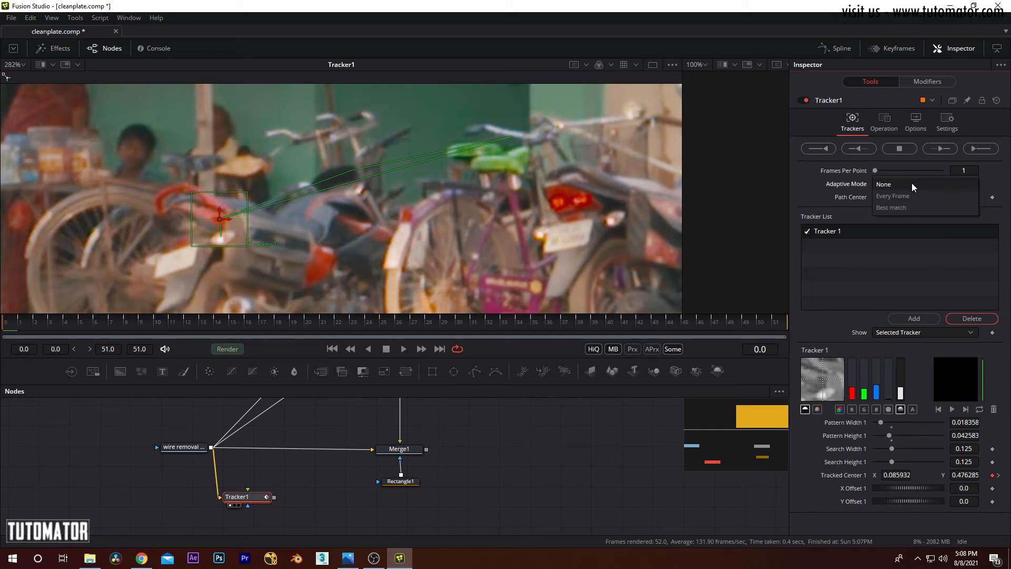
click(895, 207)
Step: Move the stray track points at frames 7, 6 and 5 back onto the motorcycle's red part and inspect the correction up close
drag(98, 328, 121, 325)
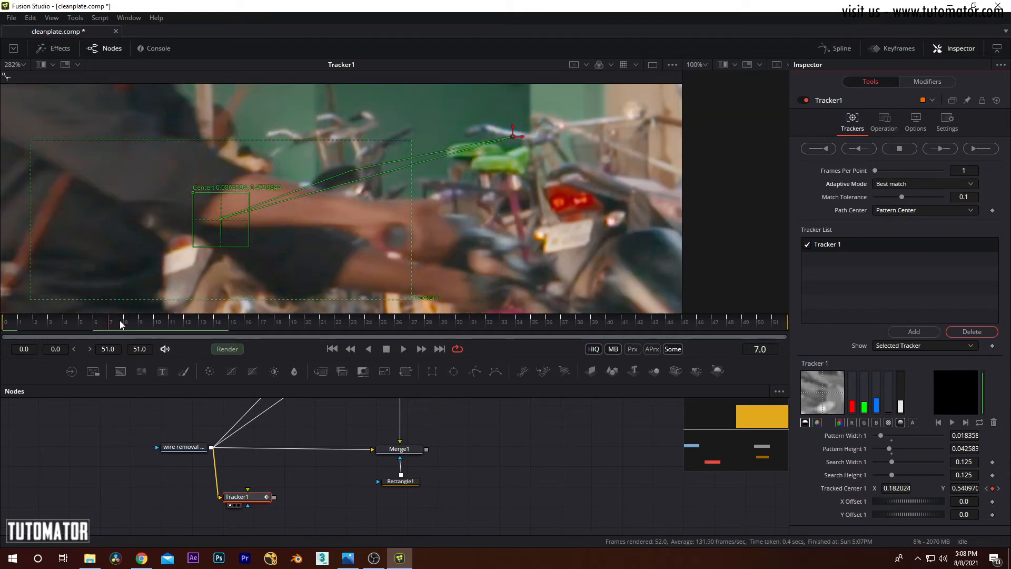
drag(513, 136, 224, 221)
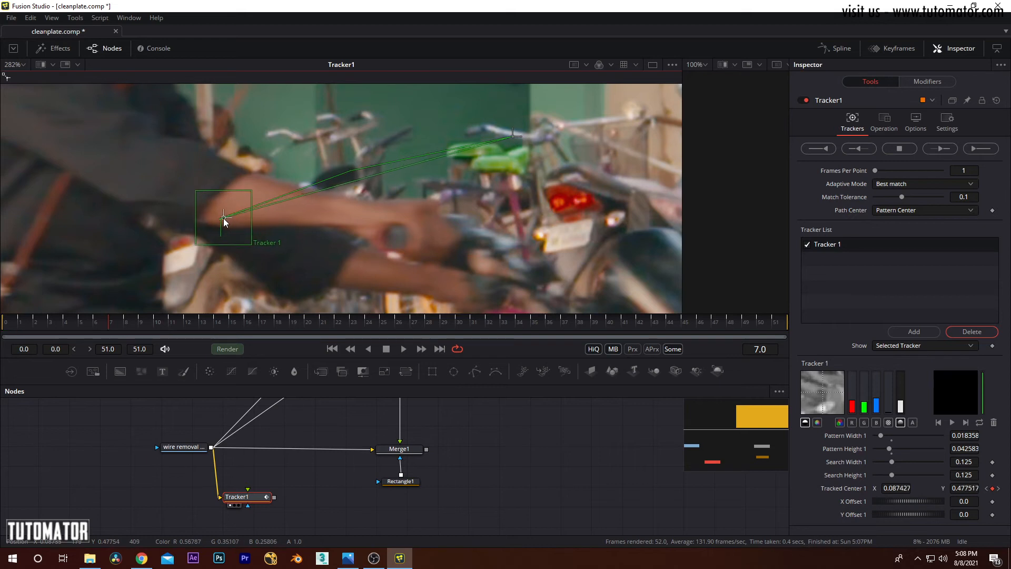
mouse_move(113, 326)
mouse_down()
mouse_move(80, 331)
mouse_move(116, 333)
mouse_move(96, 332)
mouse_up()
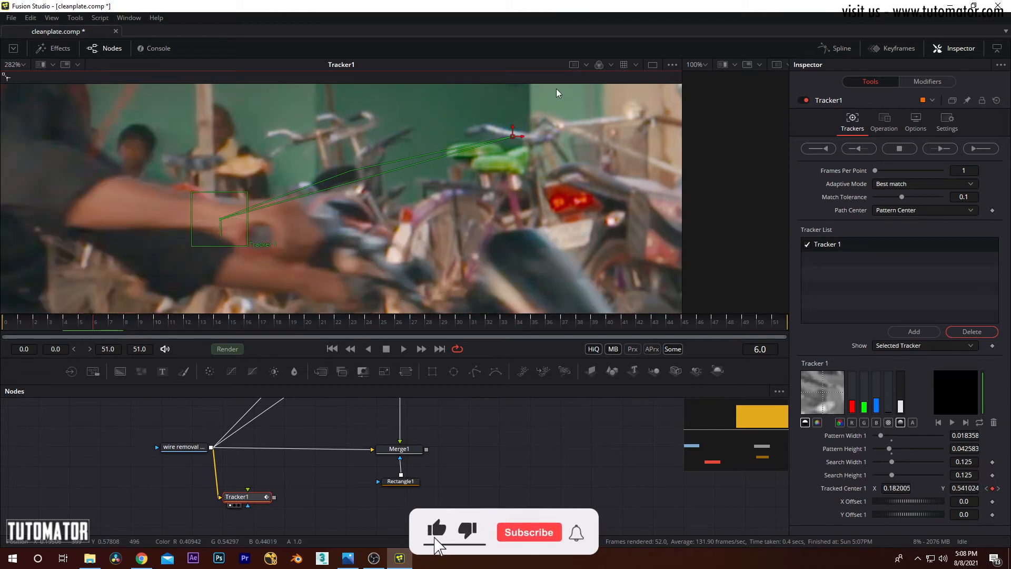
drag(515, 138, 222, 221)
mouse_move(90, 328)
mouse_down()
mouse_move(67, 332)
mouse_move(82, 331)
mouse_up()
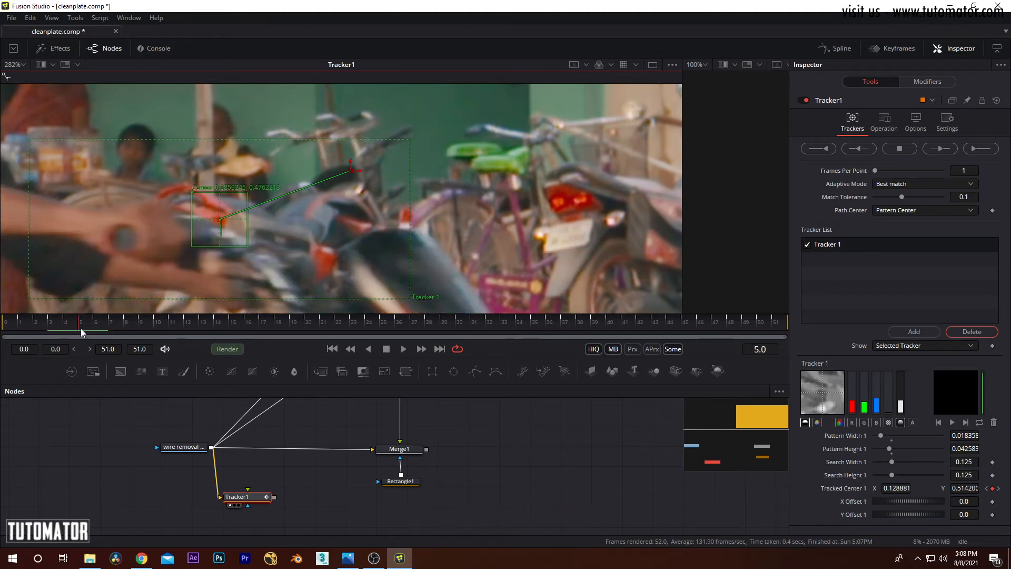
drag(350, 171, 221, 222)
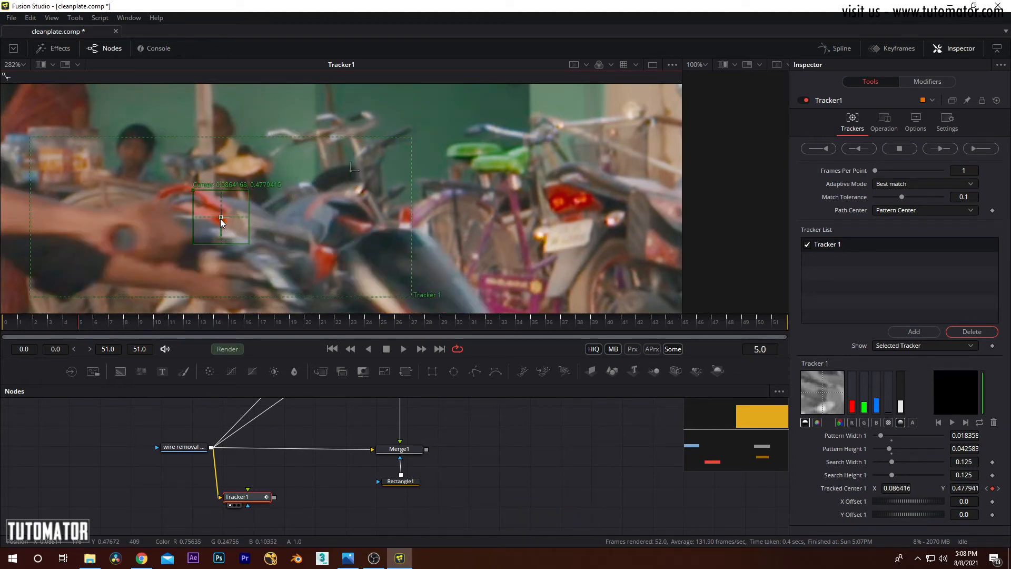
drag(82, 331, 87, 352)
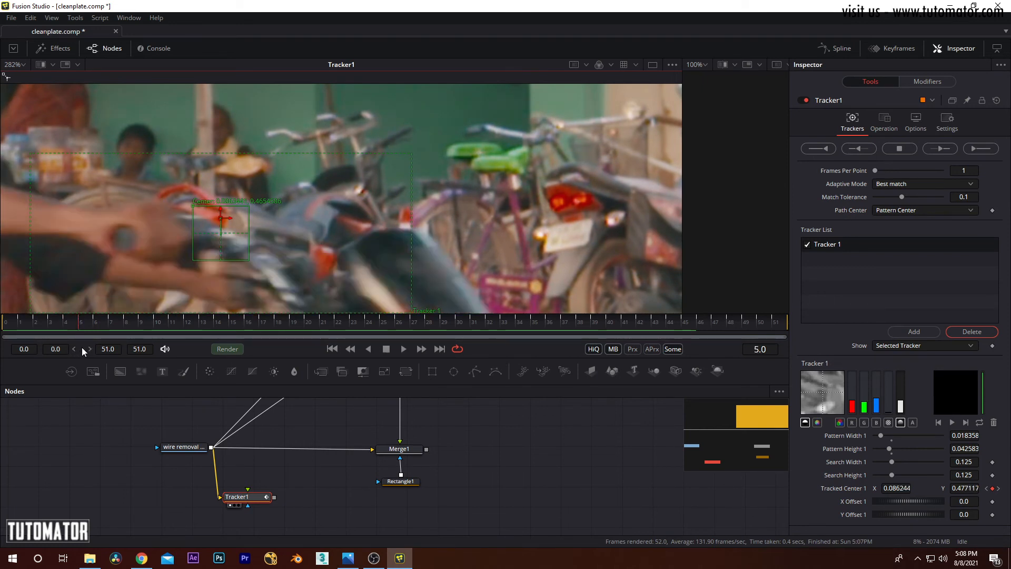
scroll(315, 198, up, 5)
scroll(281, 191, down, 6)
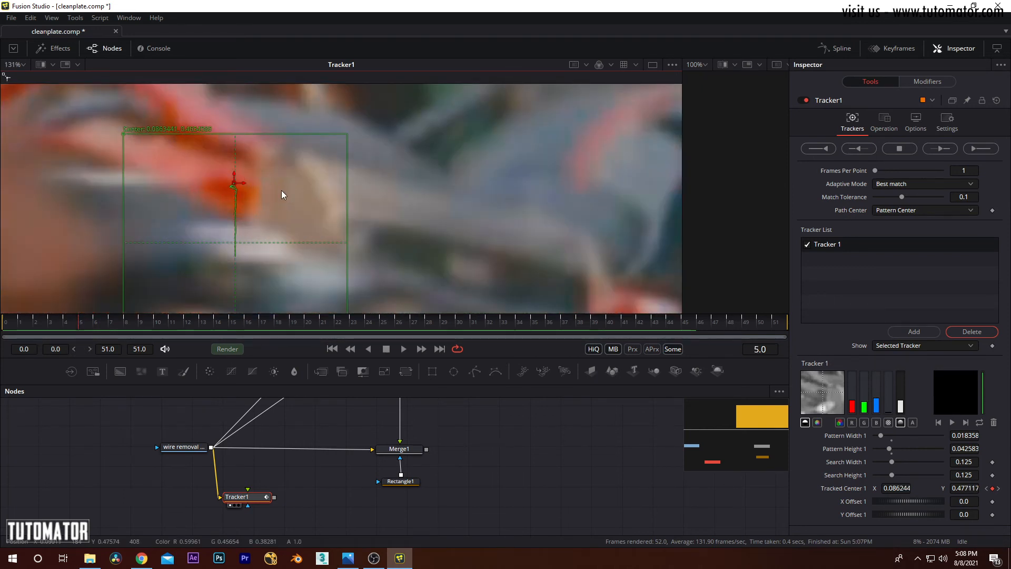
drag(311, 259, 260, 264)
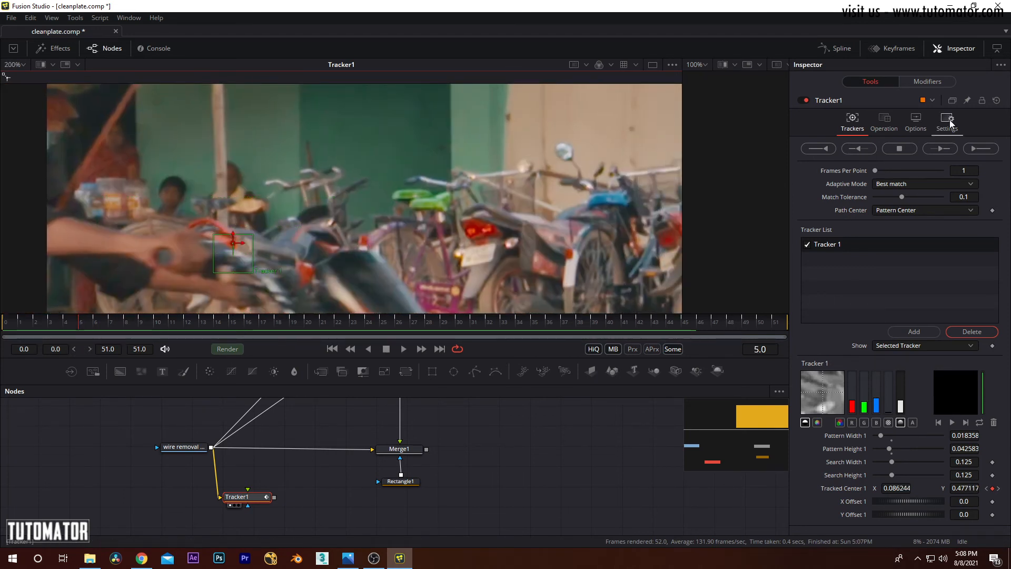
Step: Reset Tracker1 and place its pattern box on the parked motorcycle's red part at frame 10
click(998, 99)
drag(394, 179, 355, 166)
scroll(359, 180, down, 2)
drag(462, 185, 398, 178)
drag(106, 331, 158, 325)
drag(532, 99, 537, 127)
drag(362, 97, 338, 191)
Step: Narrow the search area to about 0.052 by 0.128 and resize the pattern box to about 0.025 by 0.057
scroll(339, 191, up, 3)
drag(508, 124, 396, 123)
drag(285, 163, 280, 163)
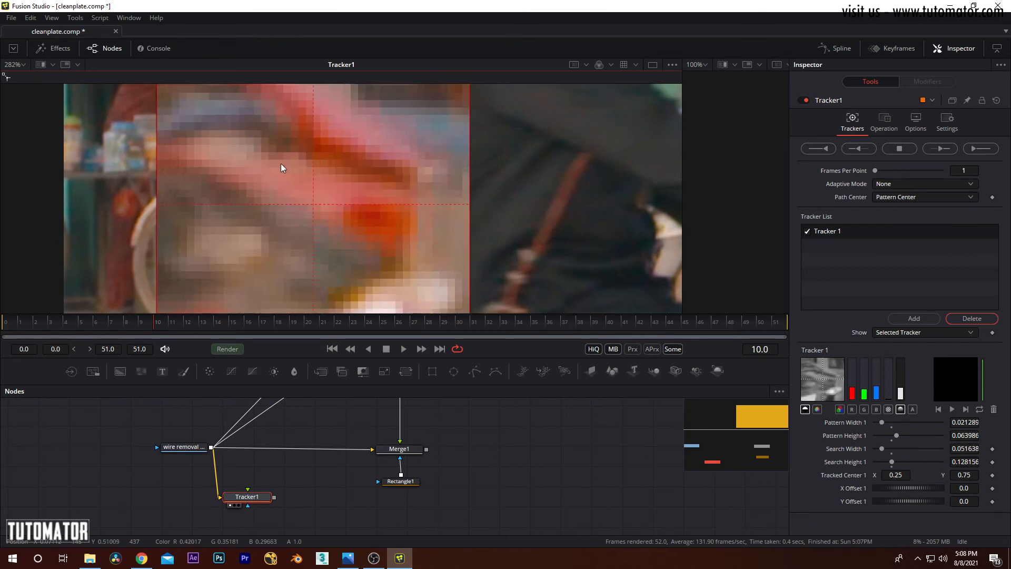
drag(346, 164, 351, 168)
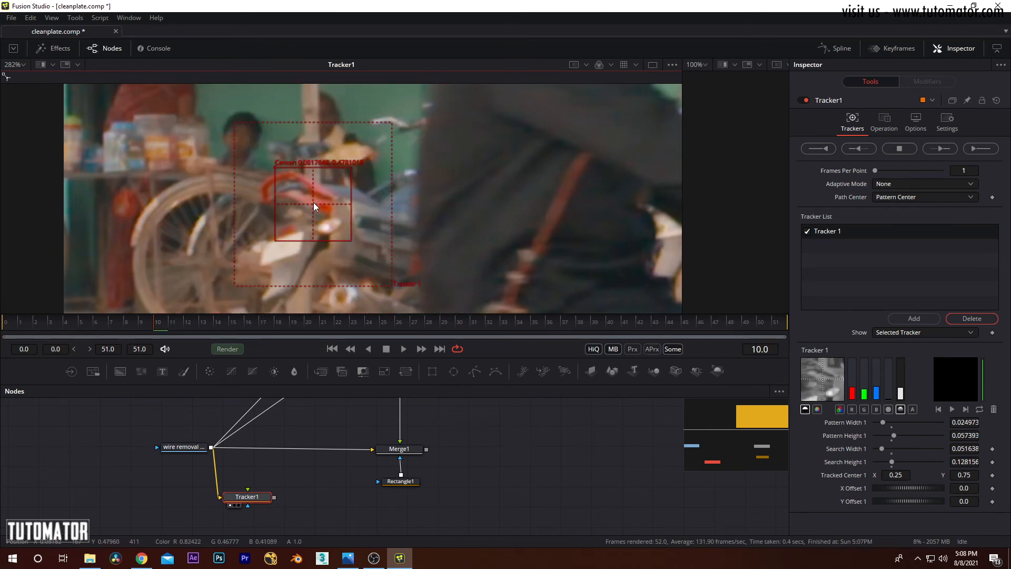
Step: Shrink Tracker1's pattern box to about 0.015 by 0.039 on the motorcycle's red part and track forward from frame 10
drag(276, 167, 289, 169)
drag(359, 165, 349, 181)
drag(480, 217, 456, 212)
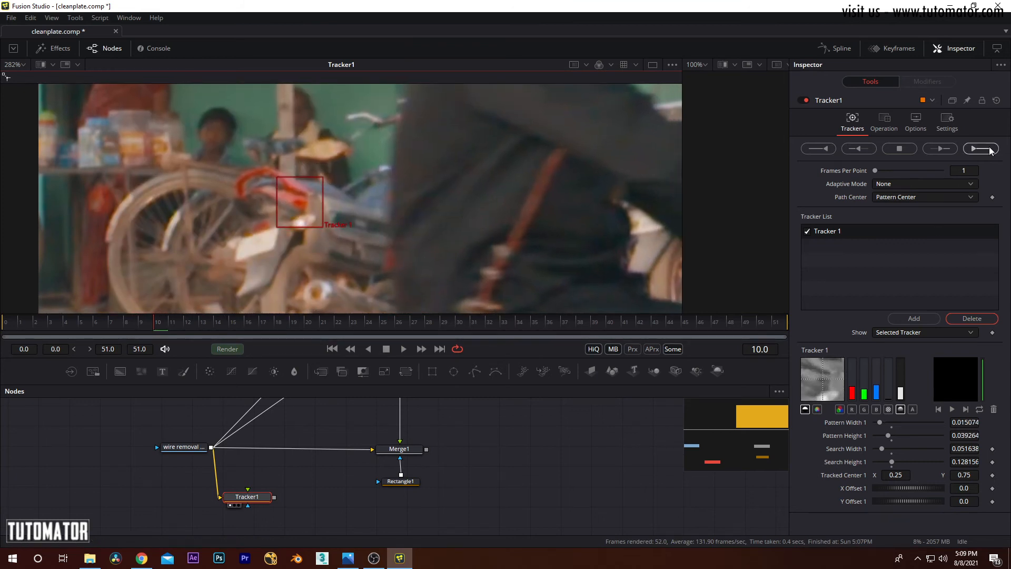
click(943, 148)
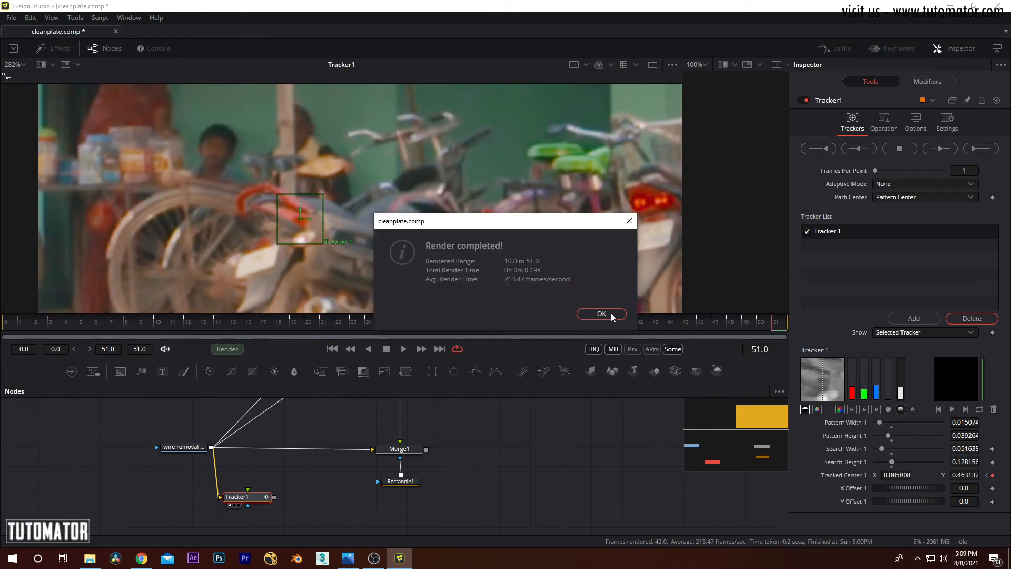
click(612, 315)
Step: Return to frame 10 and set Tracker1's operation to Match Move with FG over BG merging
mouse_move(158, 322)
mouse_down()
mouse_move(129, 323)
mouse_move(734, 322)
mouse_move(210, 327)
mouse_move(739, 343)
mouse_move(474, 329)
mouse_move(152, 336)
mouse_move(162, 337)
mouse_up()
drag(268, 499, 233, 477)
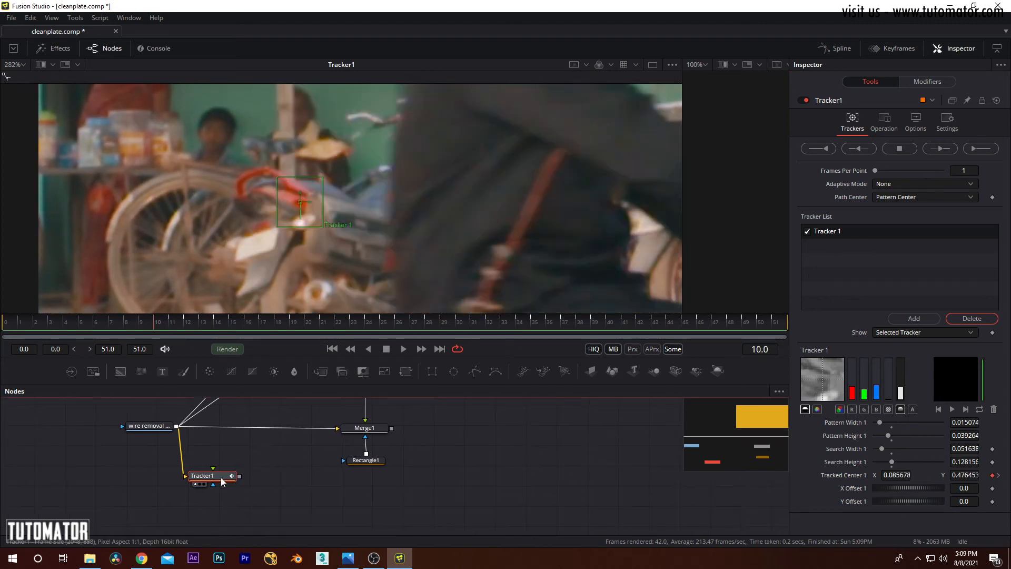
click(878, 113)
click(890, 146)
click(900, 162)
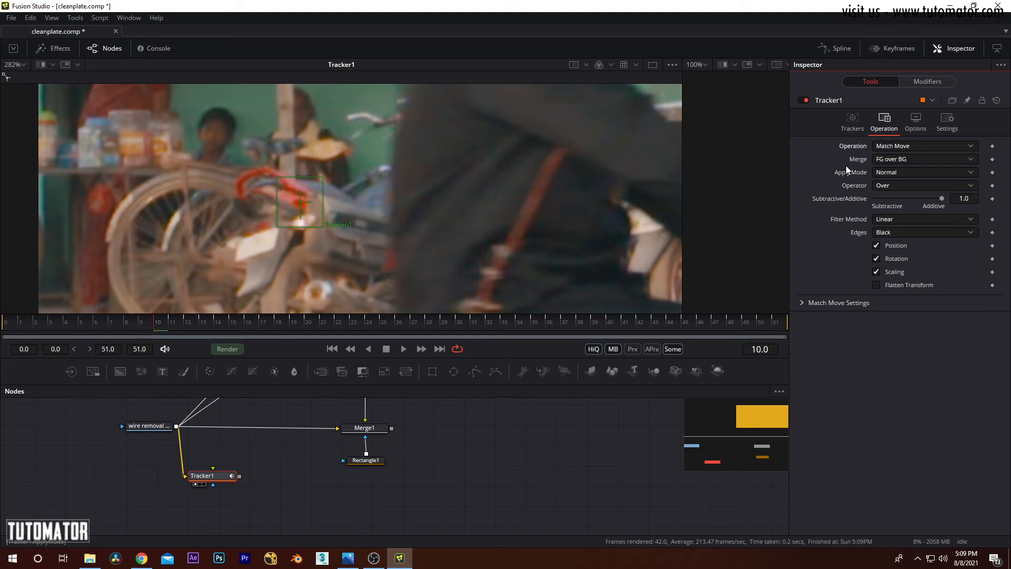
click(915, 120)
click(884, 121)
click(851, 125)
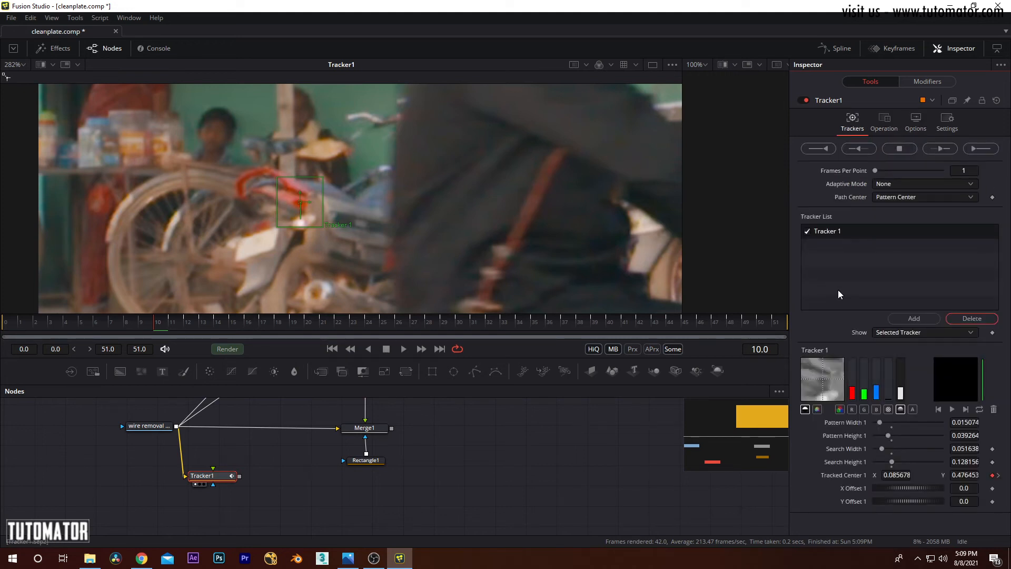
click(884, 121)
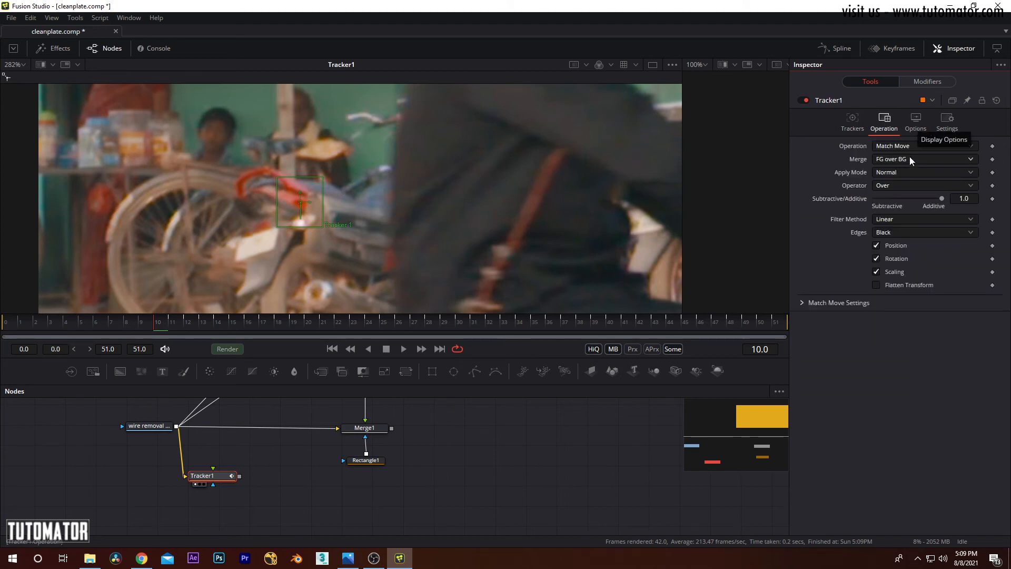
Step: Replace Merge1 with Tracker1, feeding it the CleanPlate group as foreground and Rectangle1 as mask, and delete Merge1
drag(286, 469, 234, 488)
drag(168, 501, 455, 430)
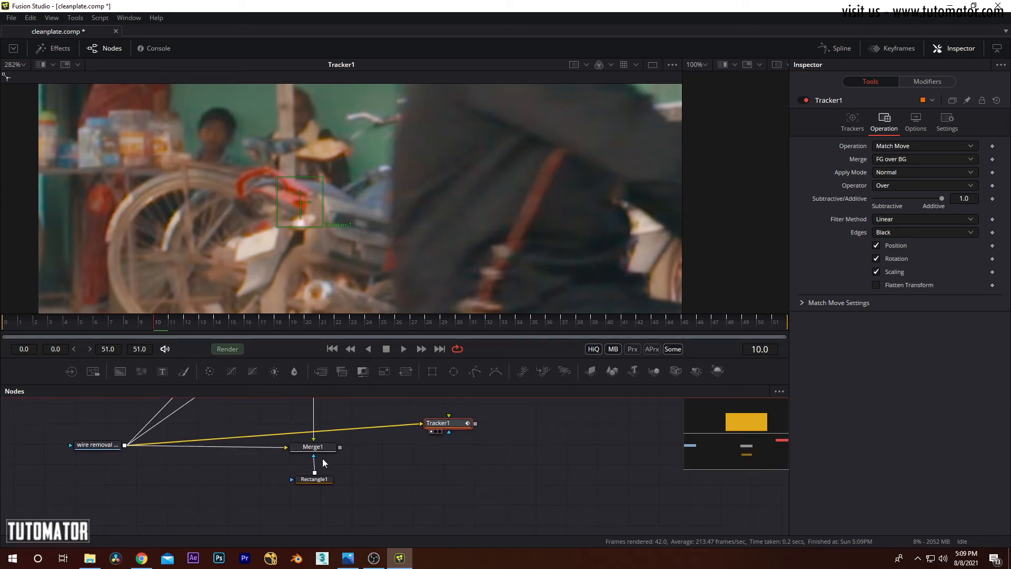
click(316, 447)
drag(321, 480, 316, 493)
drag(327, 450, 445, 462)
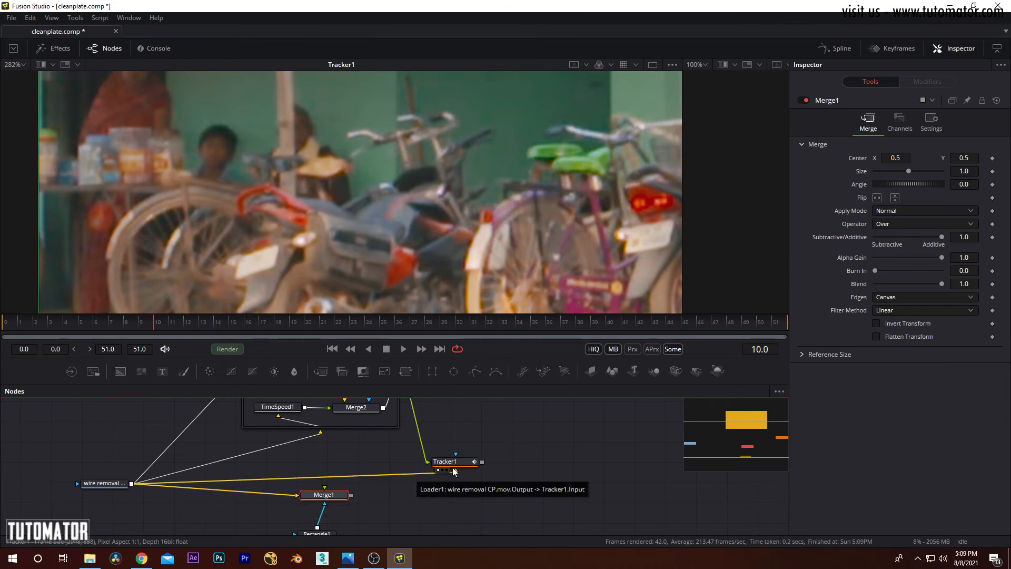
drag(445, 462, 324, 471)
mouse_move(323, 508)
mouse_down()
mouse_move(364, 494)
mouse_move(327, 481)
mouse_move(328, 490)
mouse_up()
click(342, 494)
key(Delete)
click(329, 487)
Step: Examine the match-moved composite at frame 10, first as a whole and up close around the parked motorcycles
scroll(422, 278, down, 5)
scroll(429, 205, down, 3)
drag(546, 231, 360, 214)
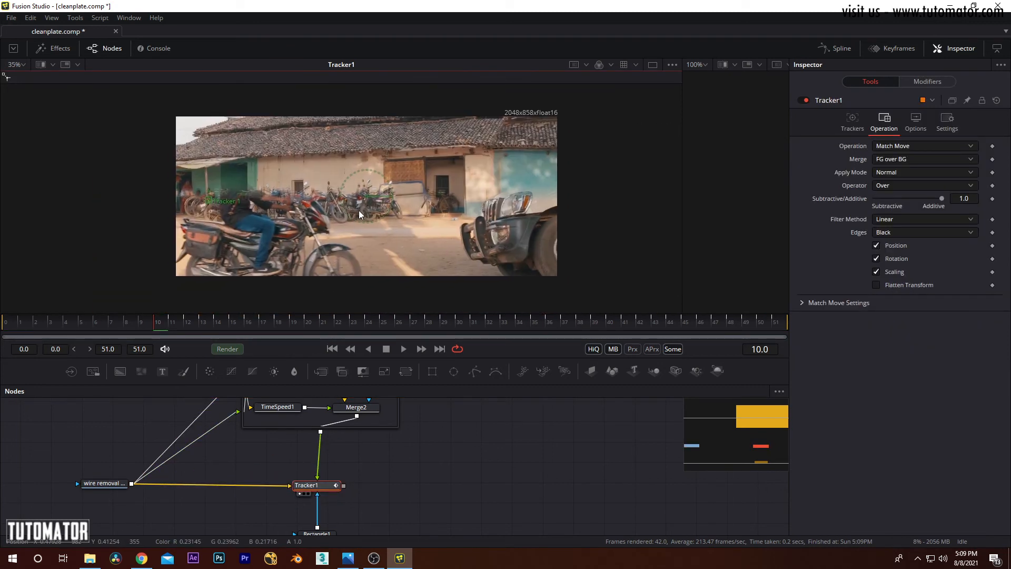
mouse_move(157, 325)
mouse_down()
mouse_move(673, 305)
mouse_move(368, 305)
mouse_move(169, 326)
mouse_move(646, 325)
mouse_move(160, 324)
mouse_up()
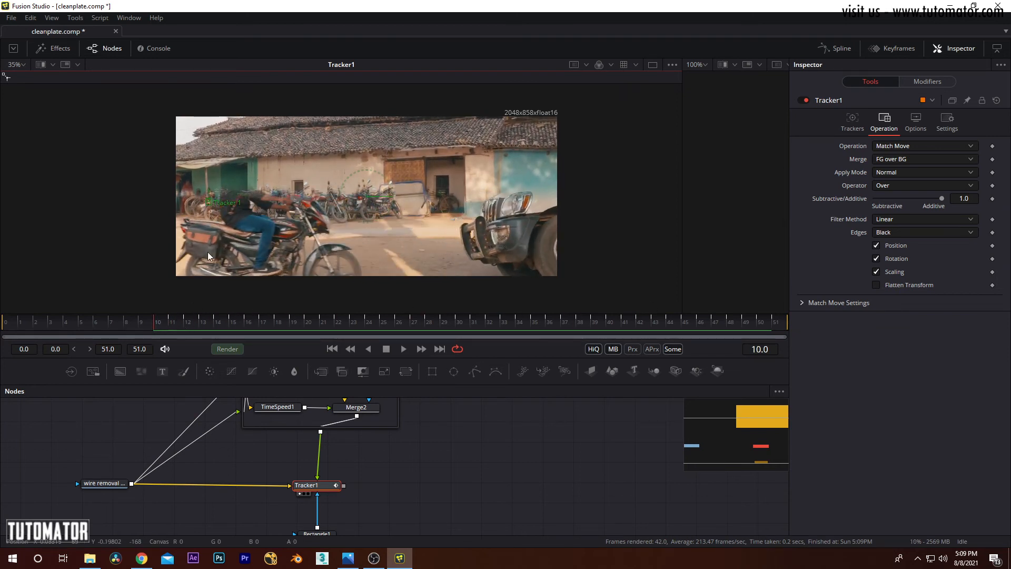
scroll(502, 158, up, 5)
scroll(502, 158, up, 3)
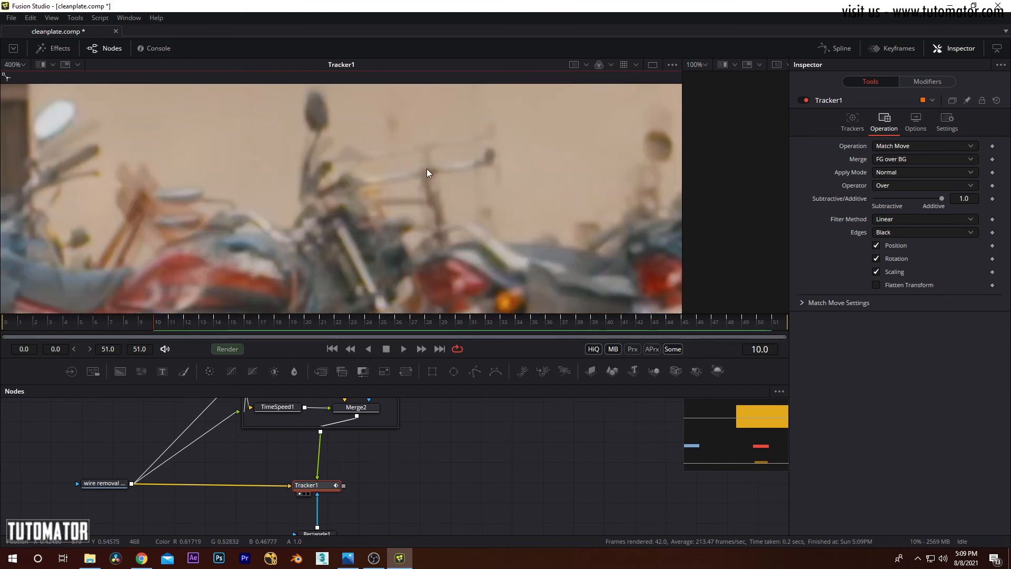
scroll(389, 458, up, 3)
Step: Add a Transform node and insert it between the CleanPlate group and Tracker1
drag(388, 457, 366, 431)
click(456, 439)
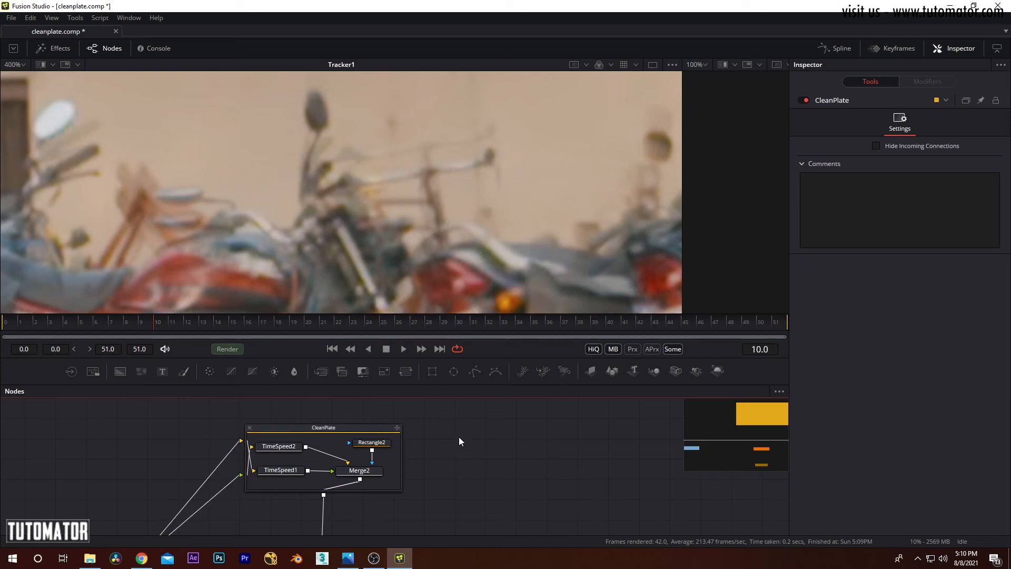
drag(388, 520, 382, 465)
scroll(369, 448, up, 3)
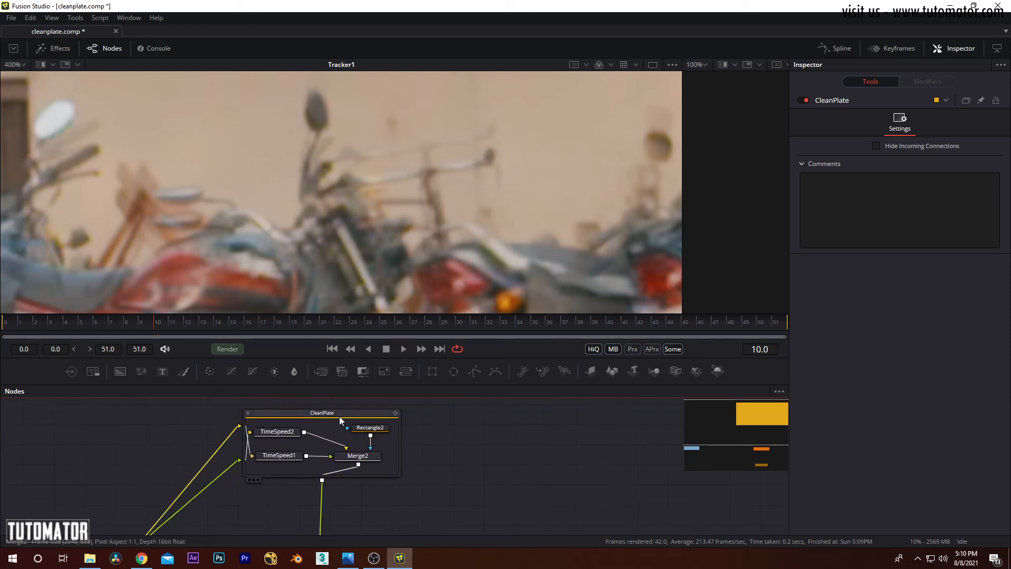
click(334, 412)
scroll(345, 485, down, 2)
key(shift+space)
text(tran)
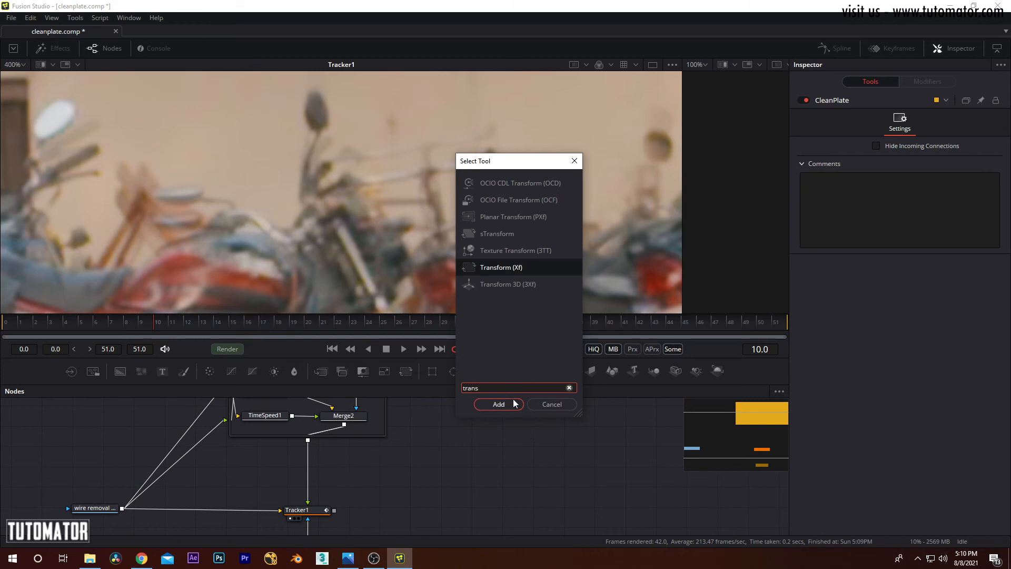
text(s)
click(519, 404)
drag(343, 482, 307, 474)
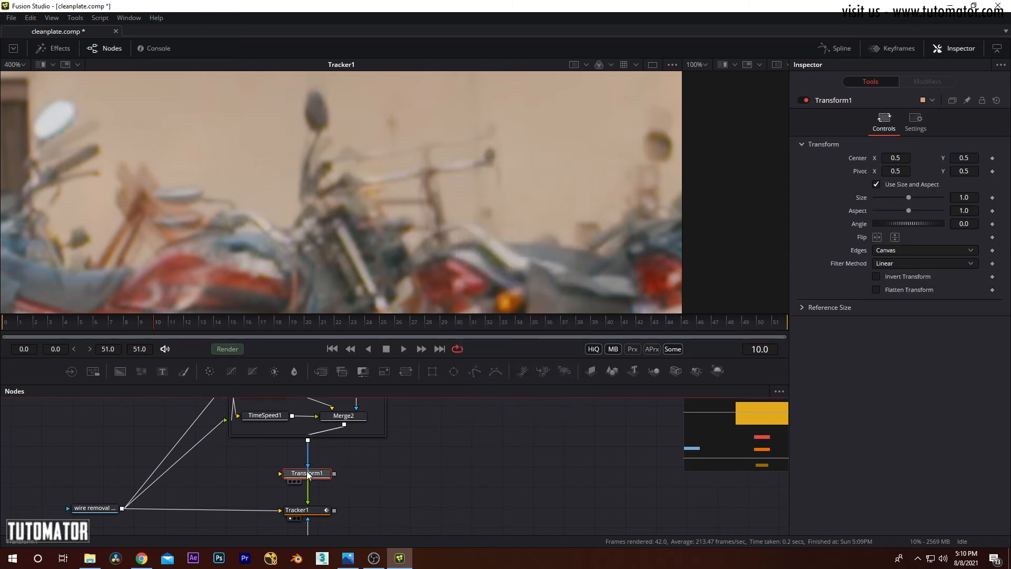
Step: Shift the clean plate vertically to a Transform1 center Y of about 0.513, aligning it with the parked motorcycles
scroll(404, 182, down, 6)
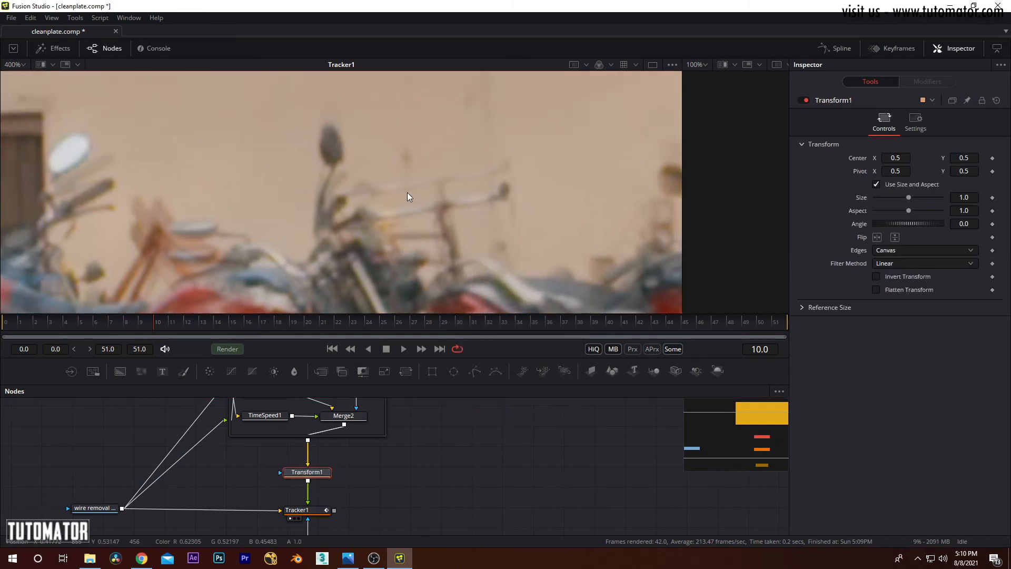
scroll(406, 176, up, 4)
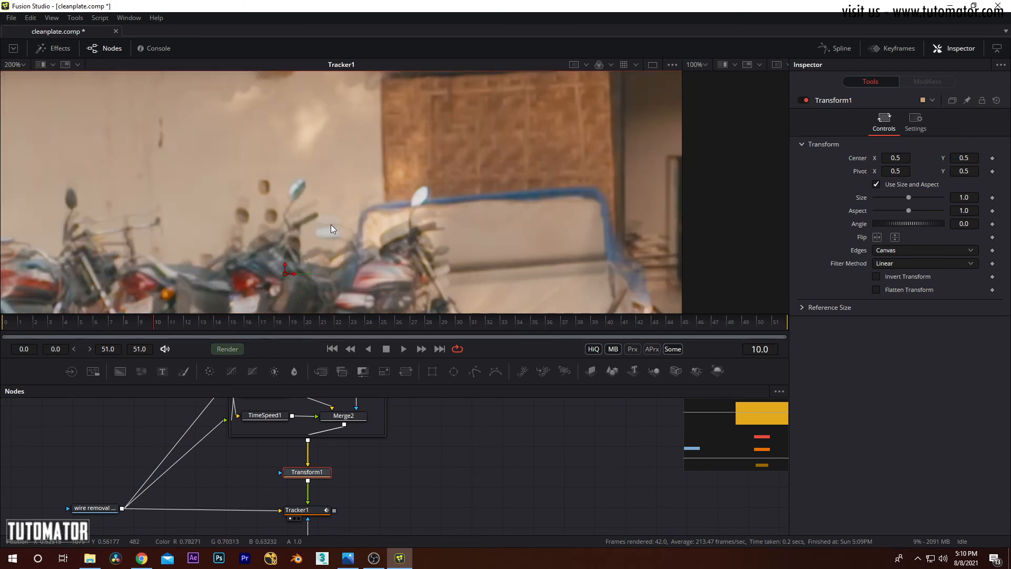
drag(347, 225, 347, 215)
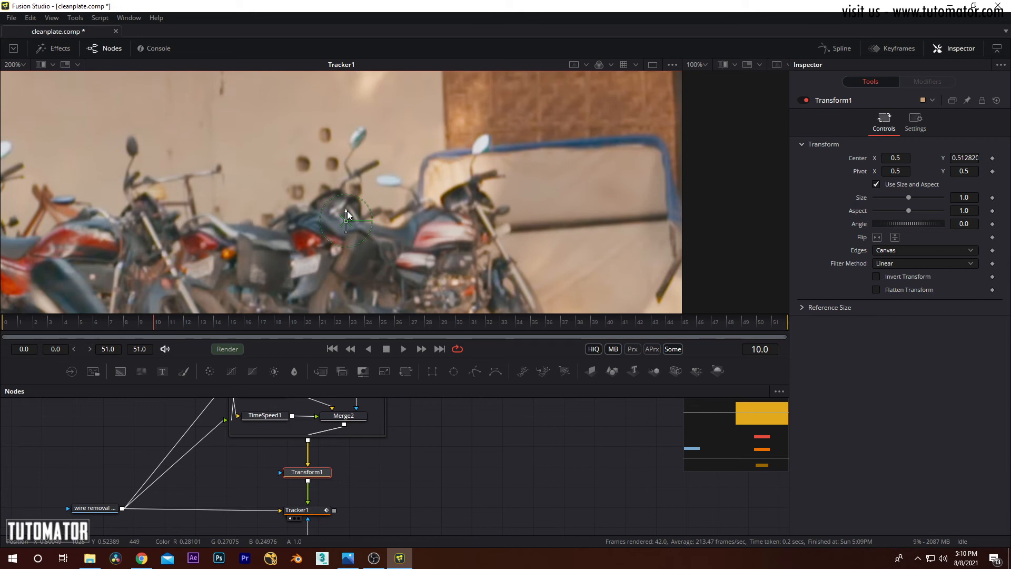
scroll(217, 205, down, 4)
Step: Scrub back to frame 0 to check the alignment and save the composition
click(438, 410)
scroll(500, 139, down, 2)
drag(157, 324, 5, 326)
key(ctrl+s)
Step: Show Rectangle1's mask settings and scrub to frame 12 to examine where the clean plate covers the rider
drag(389, 486, 327, 458)
drag(296, 510, 320, 479)
click(276, 501)
mouse_move(277, 507)
mouse_down()
mouse_move(278, 491)
mouse_move(298, 502)
mouse_move(280, 511)
mouse_up()
scroll(298, 503, up, 2)
drag(238, 327, 198, 322)
click(383, 455)
drag(358, 435, 326, 459)
scroll(296, 469, up, 2)
scroll(324, 459, down, 2)
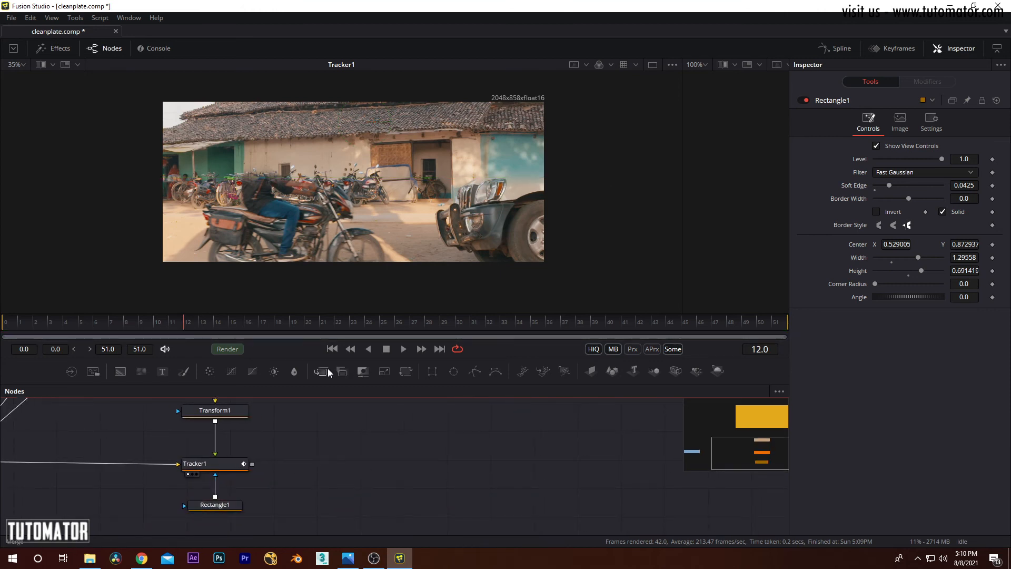
Step: Add a Merge node with Tracker1 as background and the original wire removal clip as foreground
drag(331, 473, 331, 473)
drag(251, 463, 333, 466)
scroll(316, 436, down, 3)
drag(131, 451, 334, 452)
click(157, 523)
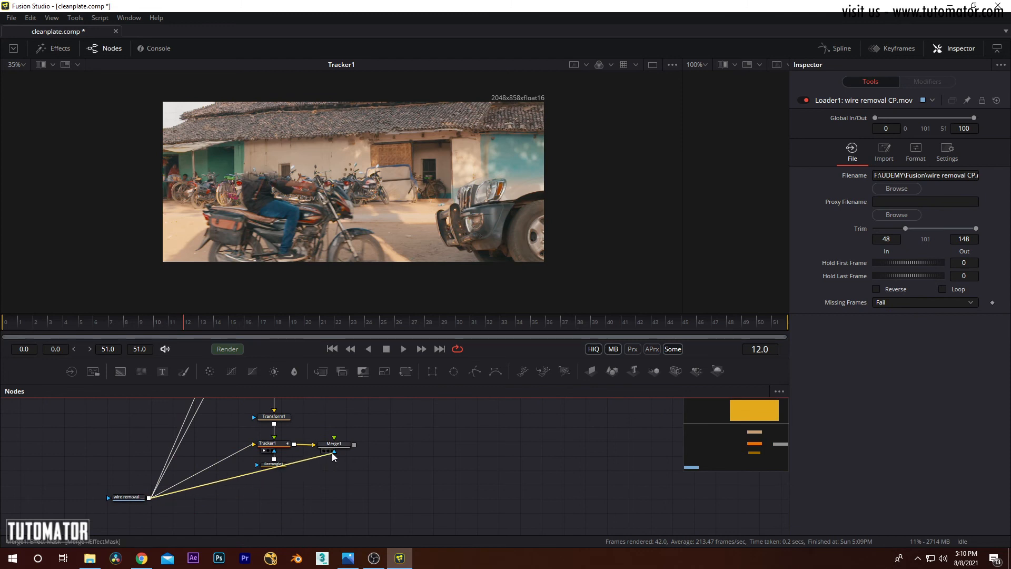
scroll(321, 423, up, 3)
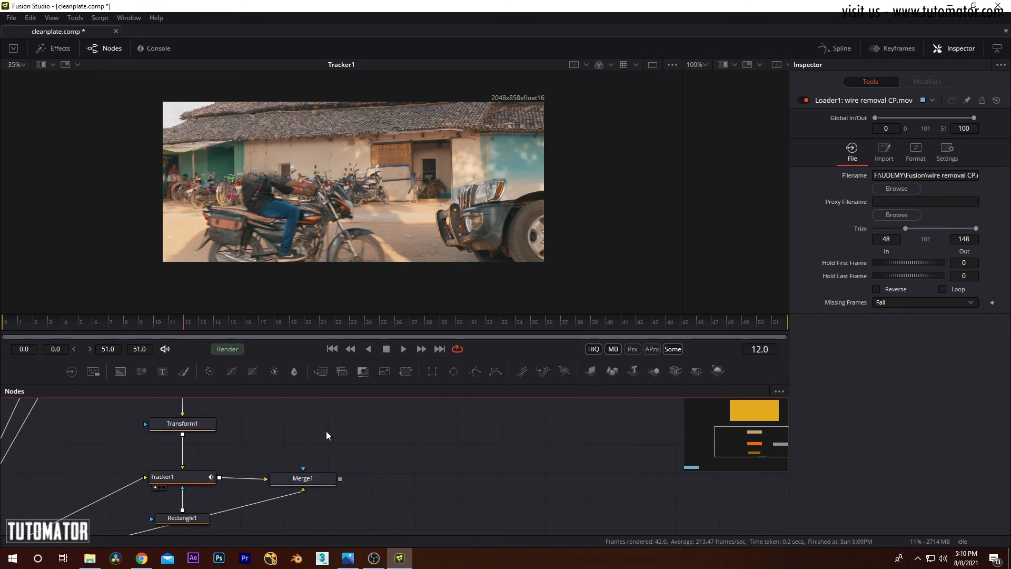
Step: Attach a polygon mask to Merge1 and view the original wire removal clip close up on the rider
scroll(235, 144, up, 4)
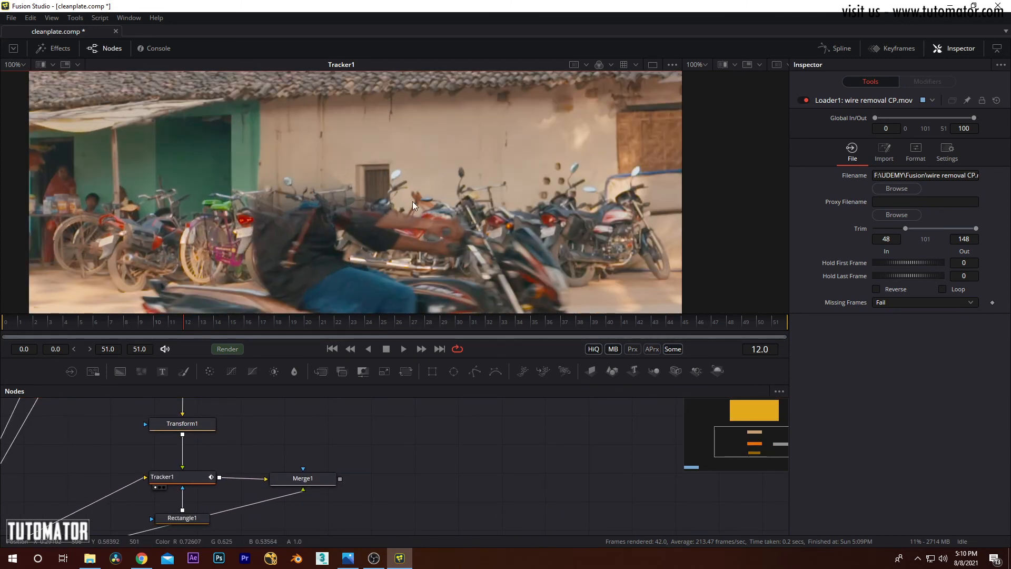
click(474, 372)
drag(422, 470, 303, 468)
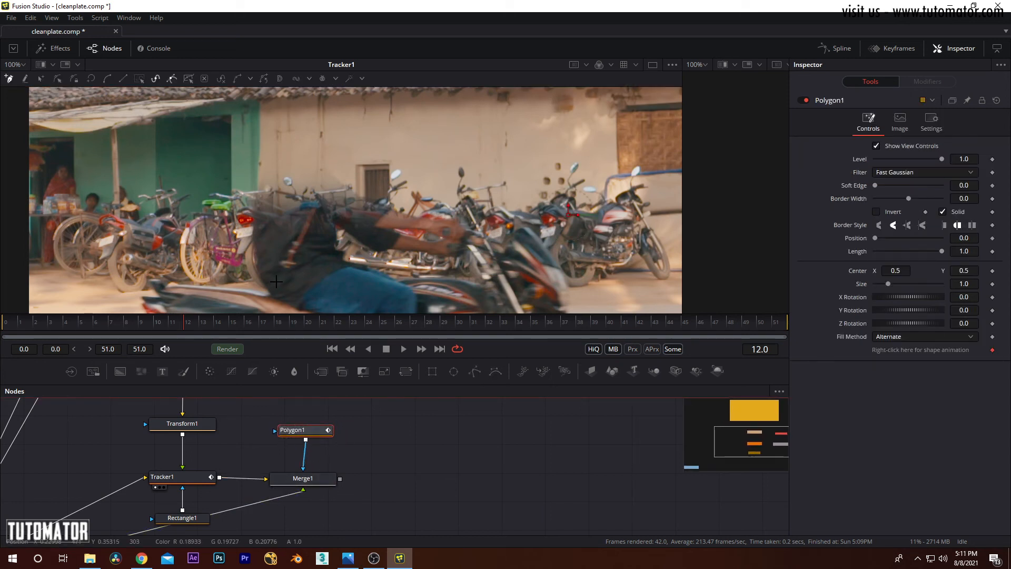
drag(69, 529, 342, 465)
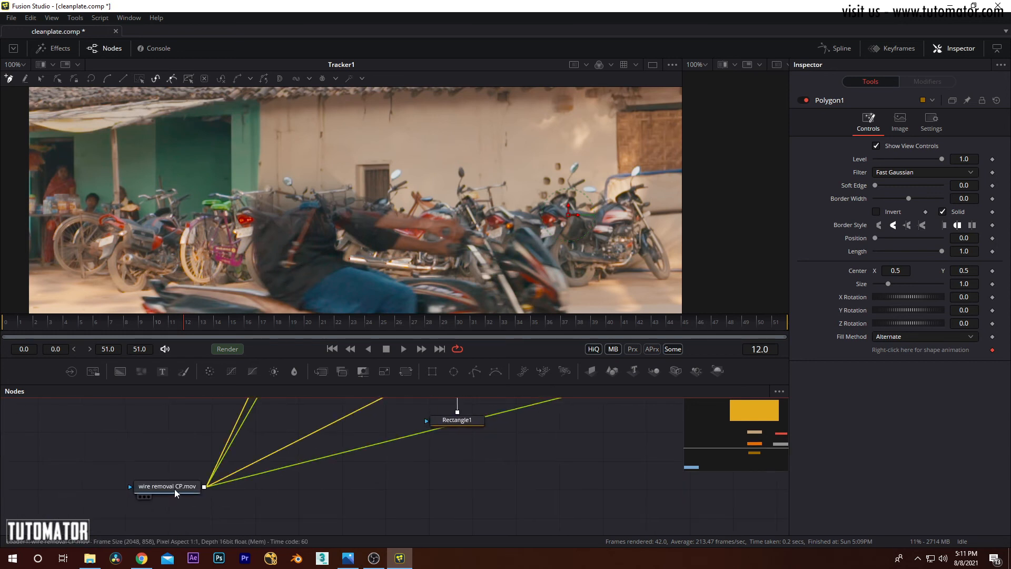
click(140, 496)
scroll(332, 200, up, 5)
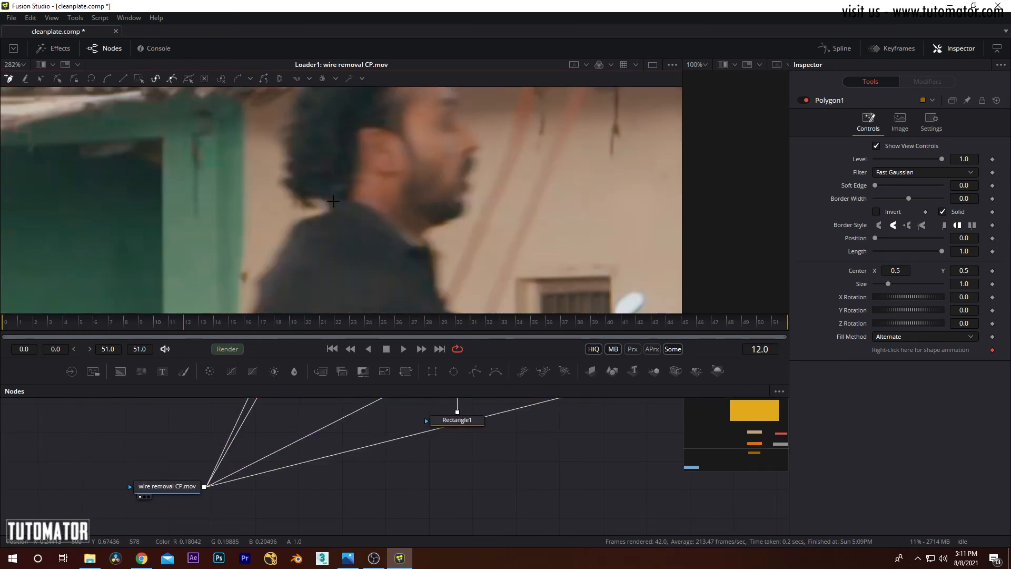
Step: Draw the polygon mask down the rider's back at frame 12, from the neck toward the seat
click(326, 200)
click(294, 225)
drag(261, 257, 313, 144)
click(310, 184)
click(297, 188)
drag(298, 199, 320, 103)
click(295, 210)
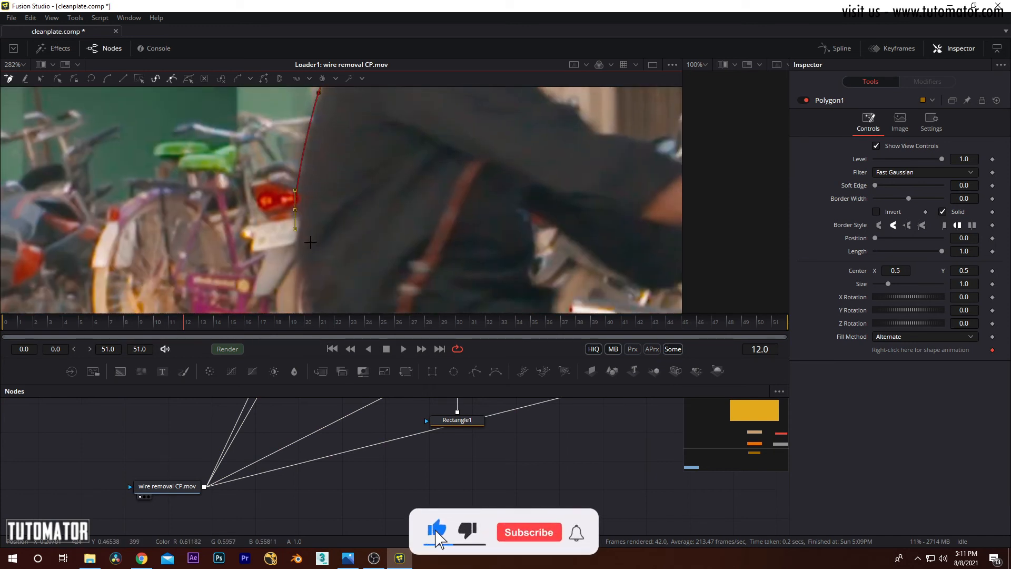
drag(296, 232, 292, 145)
click(293, 188)
drag(297, 250, 279, 161)
drag(289, 223, 311, 241)
Step: Continue the polygon outline across the rider's lower body and up the front of his waist toward the underarm
drag(472, 230, 286, 212)
drag(378, 260, 456, 254)
drag(457, 178, 428, 191)
click(461, 256)
drag(328, 150, 356, 201)
click(338, 198)
click(336, 176)
drag(316, 132, 323, 184)
click(318, 176)
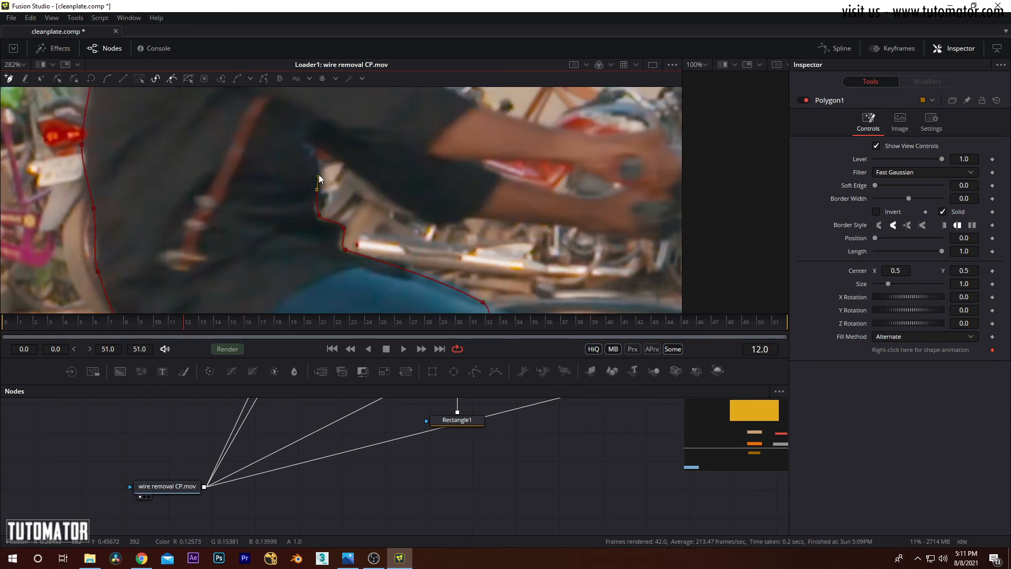
Step: Trace the polygon around the rider's sleeve and up his chest and shoulder, and close it at the neck
drag(319, 147, 326, 150)
drag(457, 115, 474, 217)
drag(401, 176, 416, 243)
drag(391, 220, 385, 212)
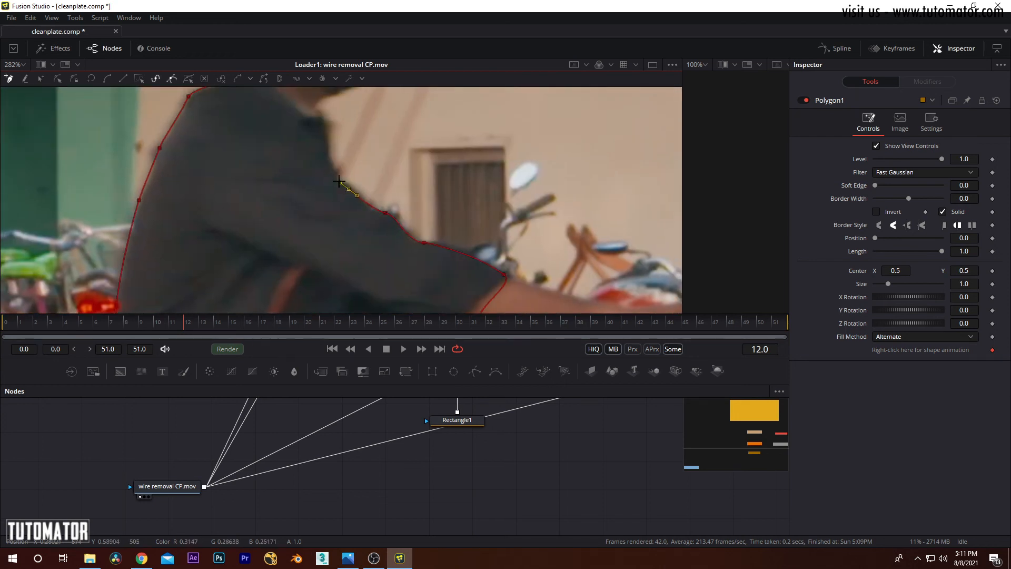
drag(330, 158, 328, 148)
drag(340, 130, 351, 202)
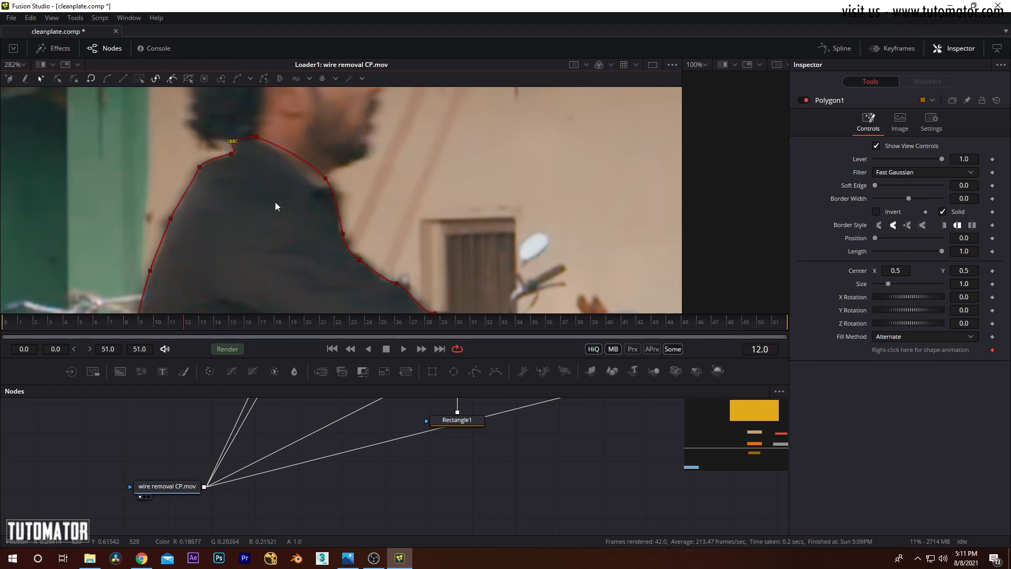
drag(270, 221, 281, 213)
Step: View Merge1's output and examine the masked rider's edges up close
drag(420, 442, 321, 472)
drag(510, 449, 371, 510)
click(365, 470)
drag(365, 470, 389, 198)
scroll(383, 198, down, 4)
drag(489, 199, 459, 181)
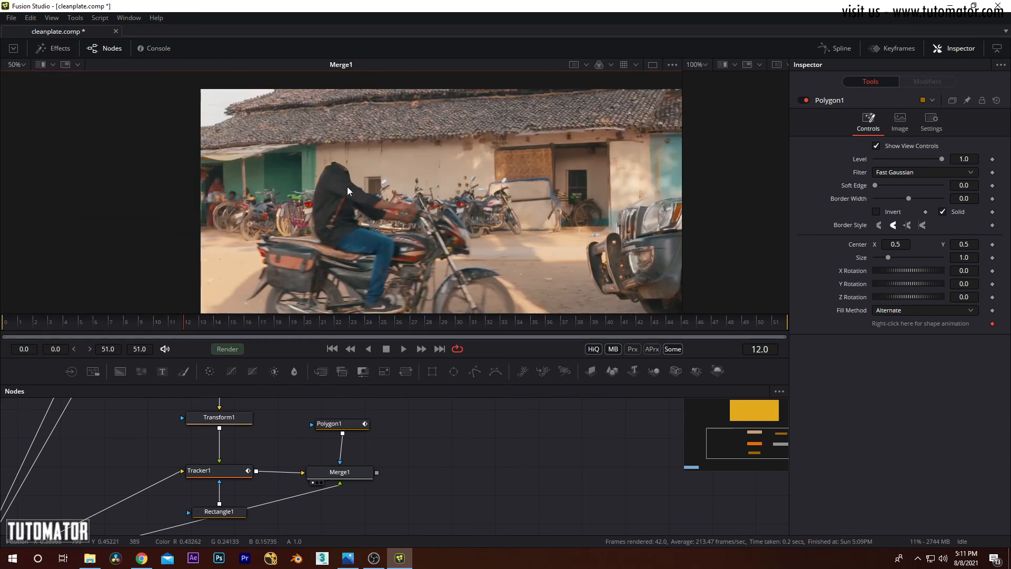
scroll(415, 182, up, 1)
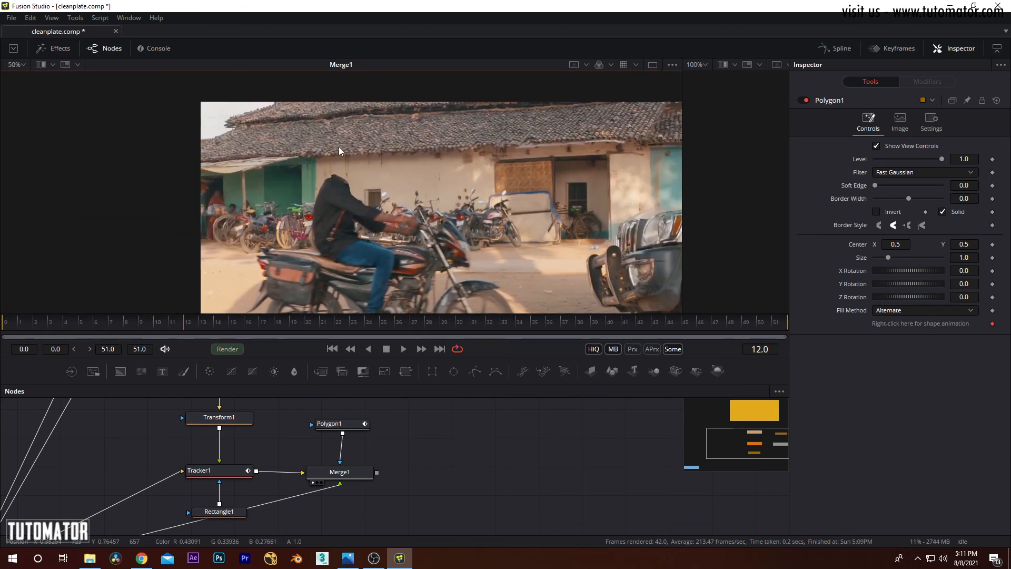
scroll(378, 175, up, 10)
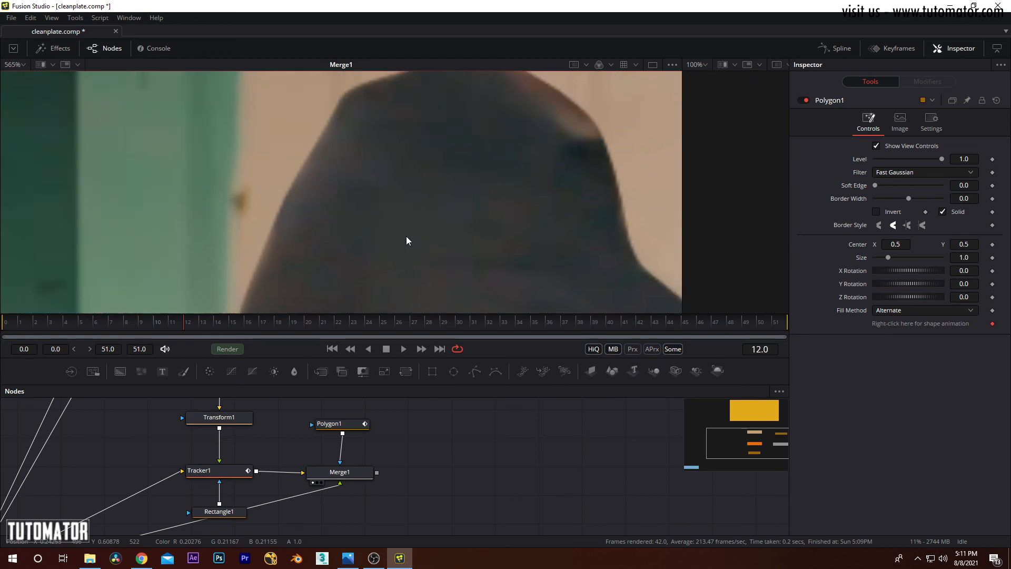
Step: Try soft edges of 0.02 and 0.01 on Polygon1 and settle on 0.001
click(364, 424)
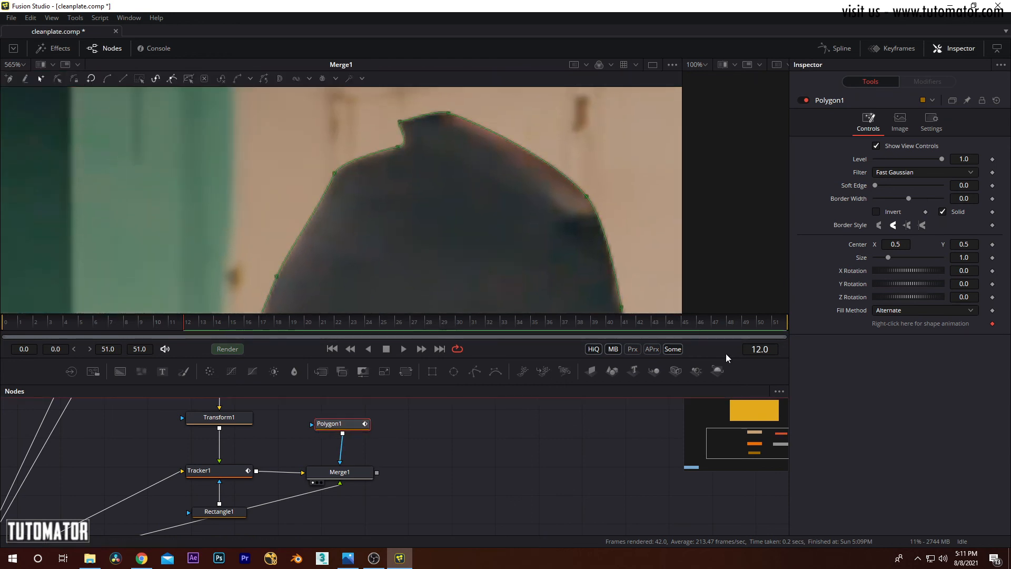
text(0.02)
key(Tab)
click(979, 182)
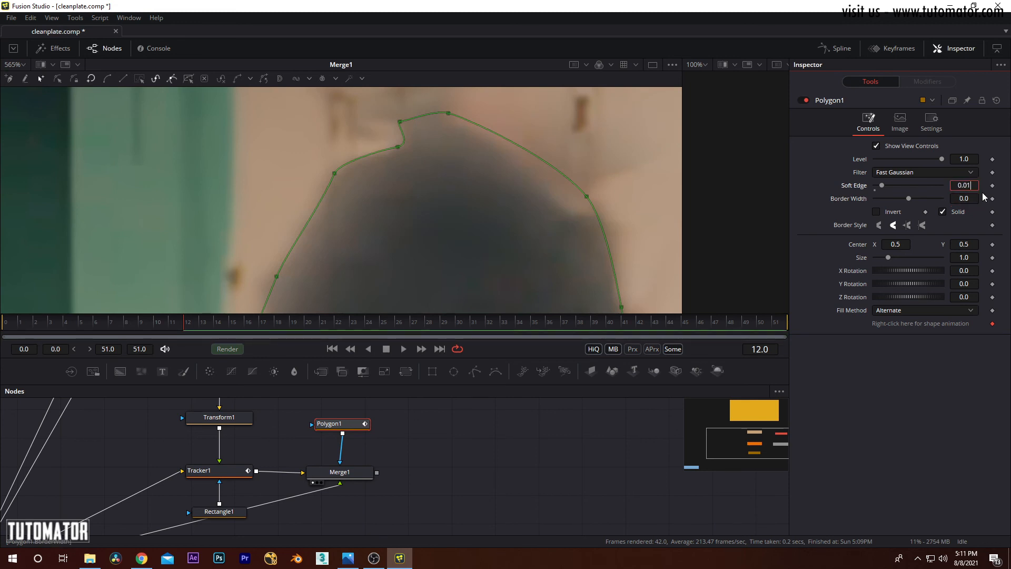
text(0.001)
key(Return)
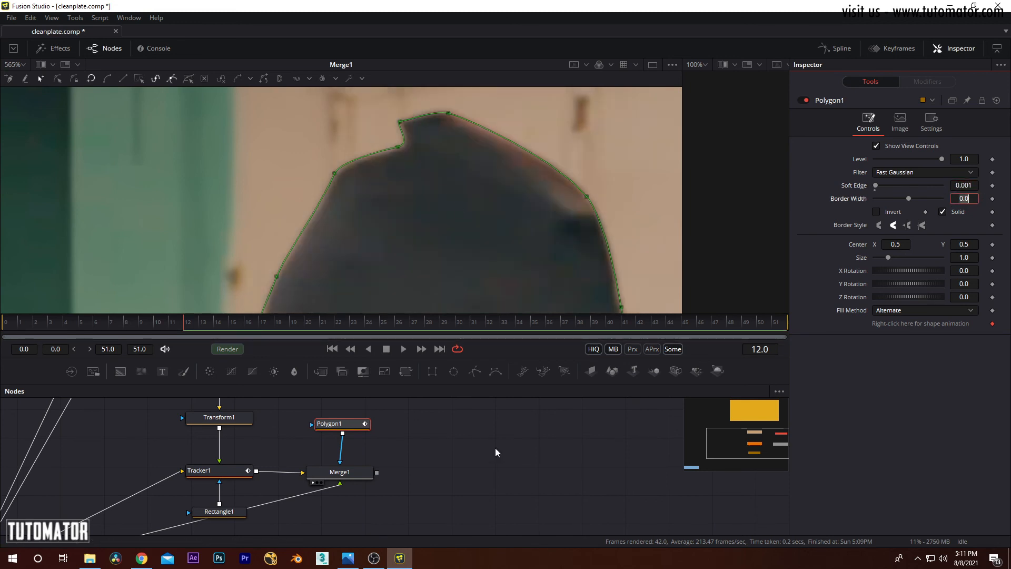
Step: Examine the full Merge1 composite at frame 12 without Polygon1's outline in the way
click(498, 425)
scroll(484, 201, down, 10)
drag(487, 213, 364, 184)
drag(348, 425, 345, 420)
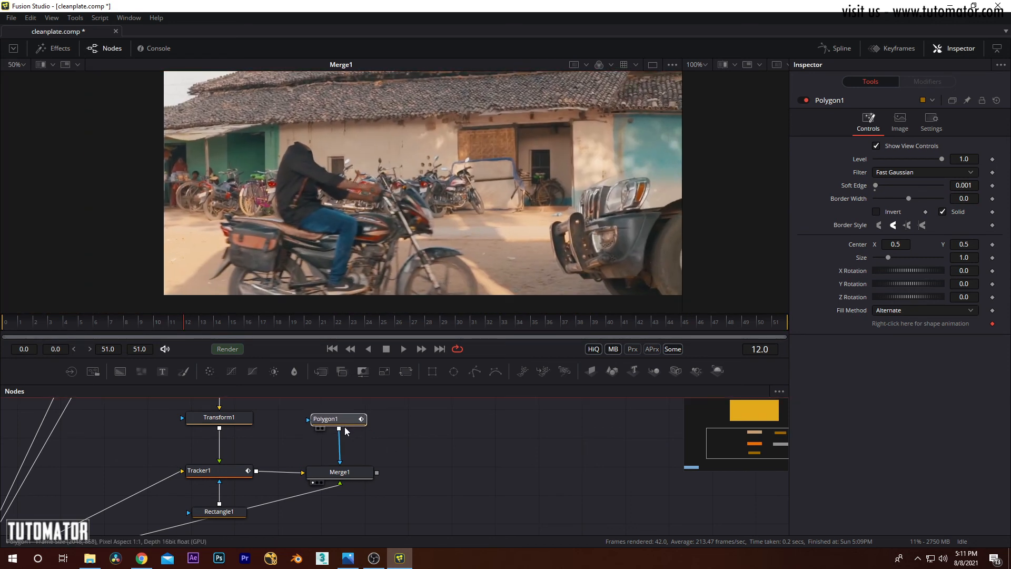
Step: At frame 16, select all points of Polygon1 and shift the whole mask forward onto the rider's new position
click(345, 433)
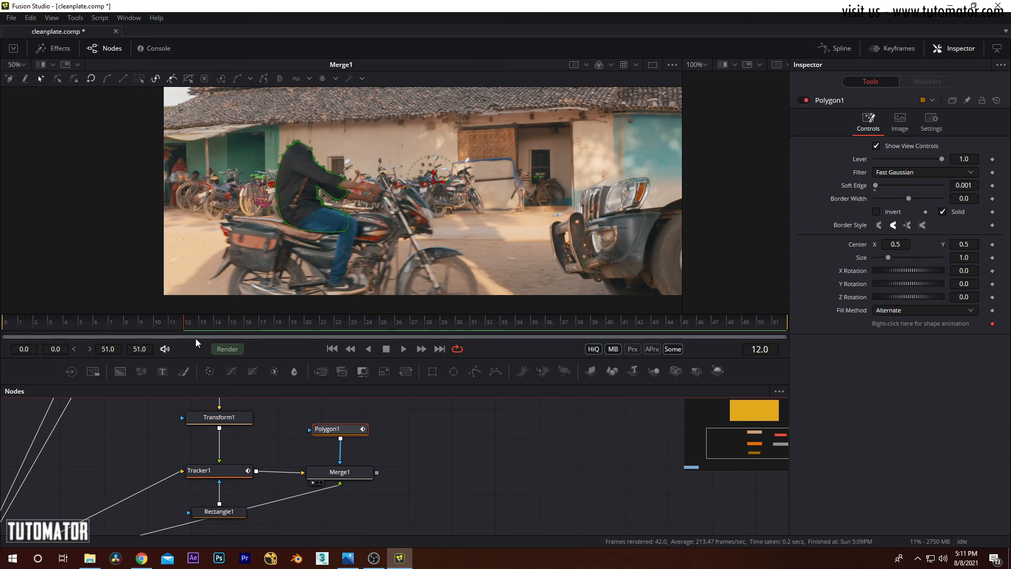
drag(458, 155, 441, 155)
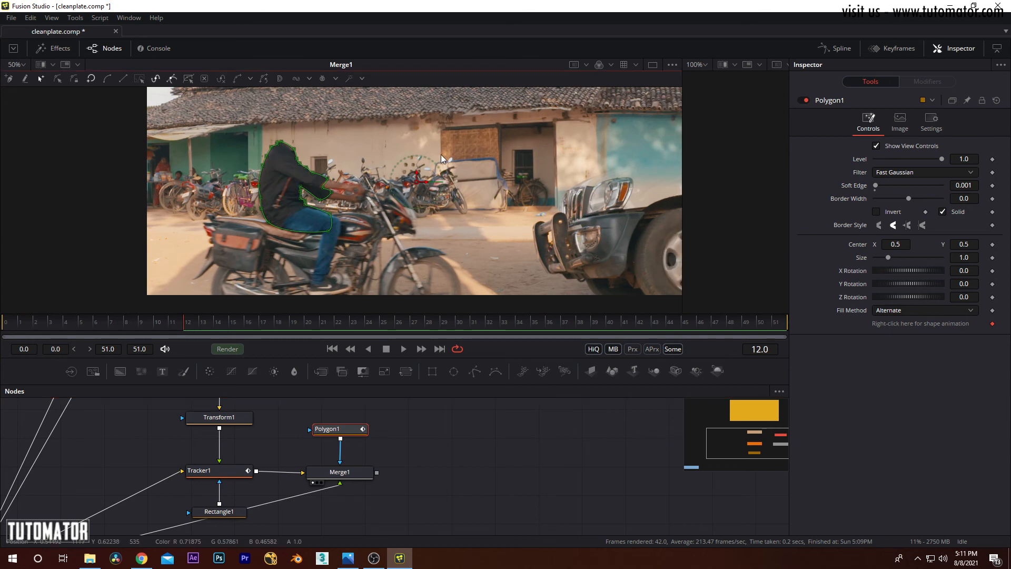
click(418, 350)
click(418, 349)
click(418, 350)
click(418, 350)
drag(342, 186, 162, 296)
key(Right)
key(Right)
key(Right)
key(Right)
key(Right)
key(Right)
key(Right)
key(Right)
key(Right)
key(Right)
key(Right)
key(Right)
key(Right)
key(Right)
key(Right)
key(Right)
key(Right)
key(Right)
key(Right)
key(Right)
key(Right)
key(Right)
key(Right)
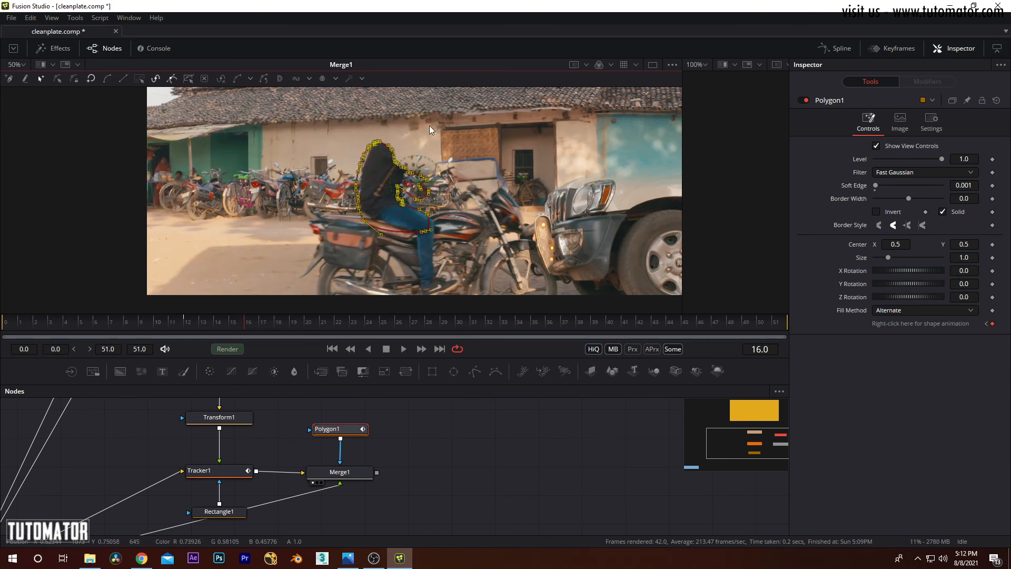
Step: Refine the whole mask's alignment at frame 16 by nudging it further forward and upward against the rider's back and shoulders
scroll(444, 162, up, 4)
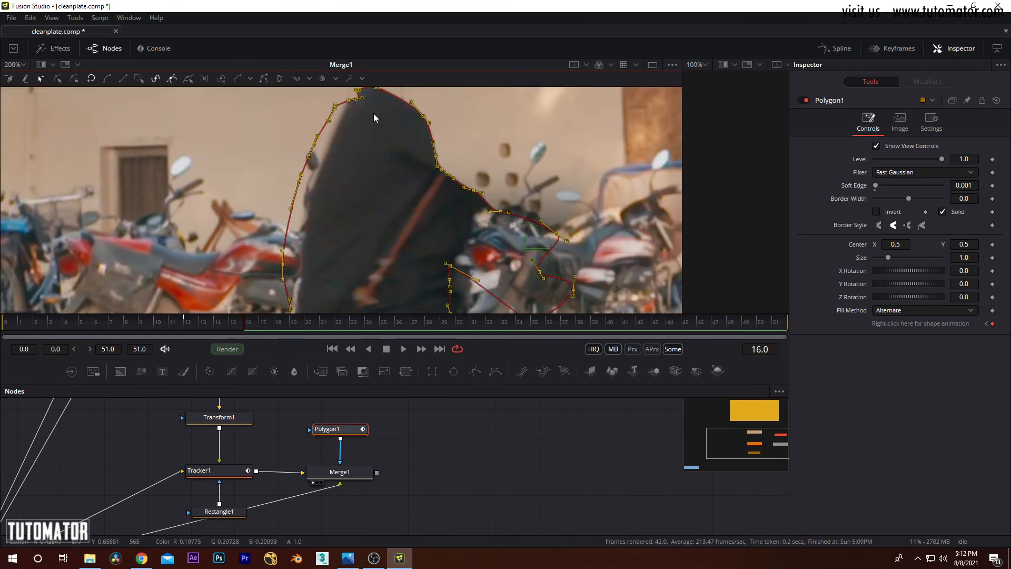
drag(437, 89, 422, 157)
key(Right)
key(Right)
key(Right)
key(Right)
key(Right)
key(Right)
key(Right)
key(Right)
key(Up)
key(Up)
key(Up)
key(Up)
key(Up)
key(Up)
key(Up)
key(Up)
key(Up)
key(Up)
key(Up)
key(Up)
key(Up)
key(Up)
key(Up)
key(Up)
key(Up)
key(Up)
key(Up)
key(Up)
key(Up)
key(Up)
key(Right)
key(Right)
key(Right)
key(Right)
key(Up)
key(Up)
Step: Display the original wire removal CP.mov footage and adjust the mask's position over the rider at frame 16 against it
drag(207, 488, 440, 401)
drag(175, 494, 416, 193)
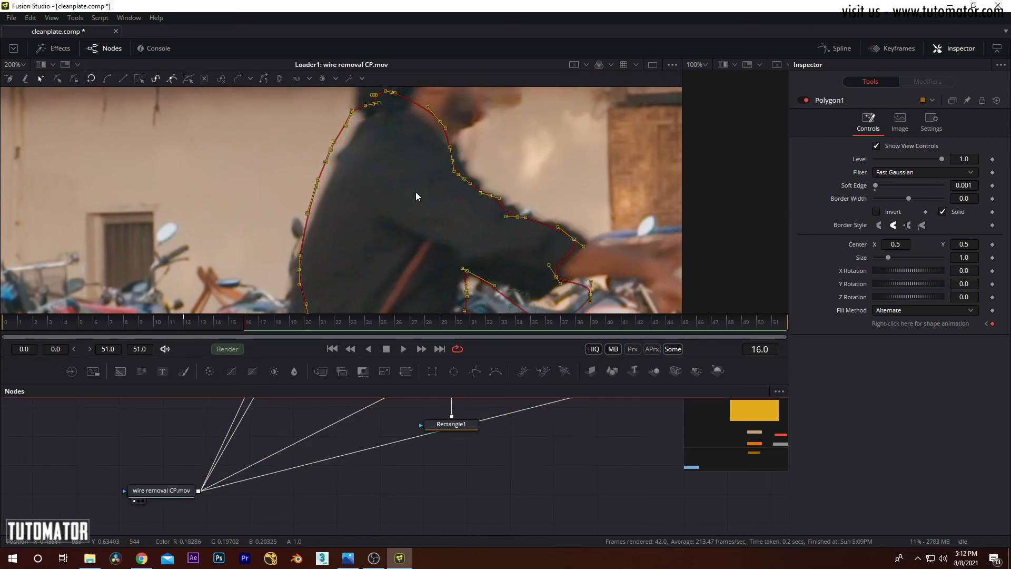
drag(415, 155, 402, 188)
key(Right)
key(Right)
key(Right)
key(Down)
key(Down)
key(Down)
key(Down)
drag(386, 229, 374, 198)
scroll(369, 193, down, 1)
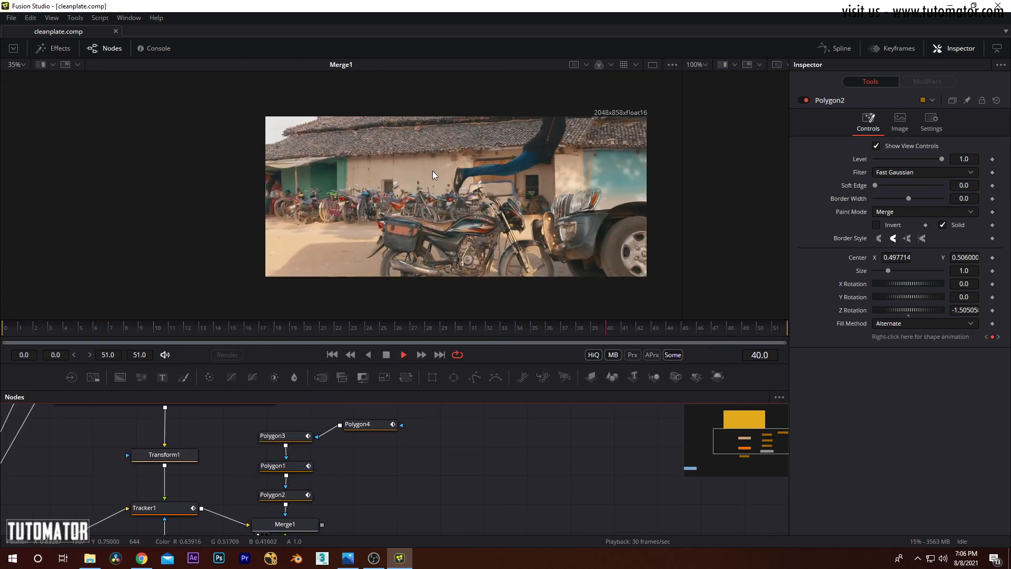
Step: Stop playback and scrub through the Merge1 result from frame 10 to check the rider's approach
key(space)
click(153, 330)
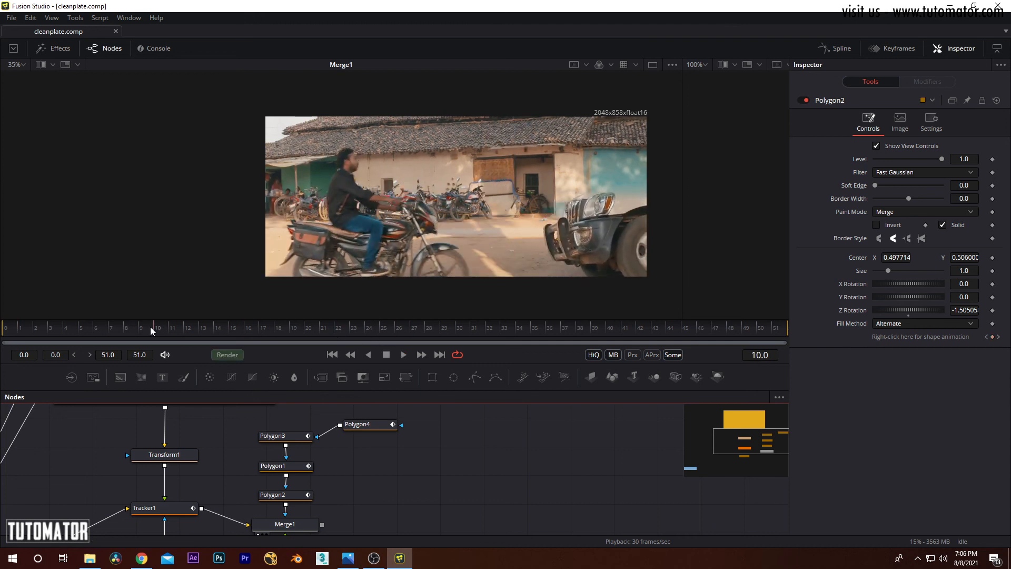
drag(163, 332, 213, 330)
Step: Inspect the four polygon mask nodes feeding Merge1 and examine the composite at frame 7 with no mask outline displayed
drag(437, 412, 284, 510)
drag(85, 328, 112, 327)
click(458, 452)
scroll(462, 457, down, 4)
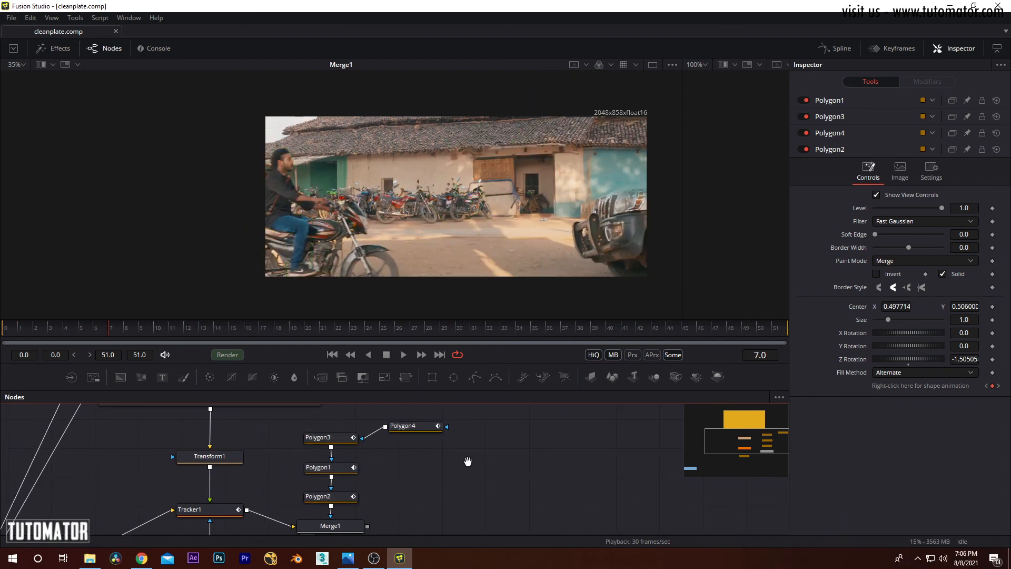
click(442, 463)
scroll(432, 465, up, 4)
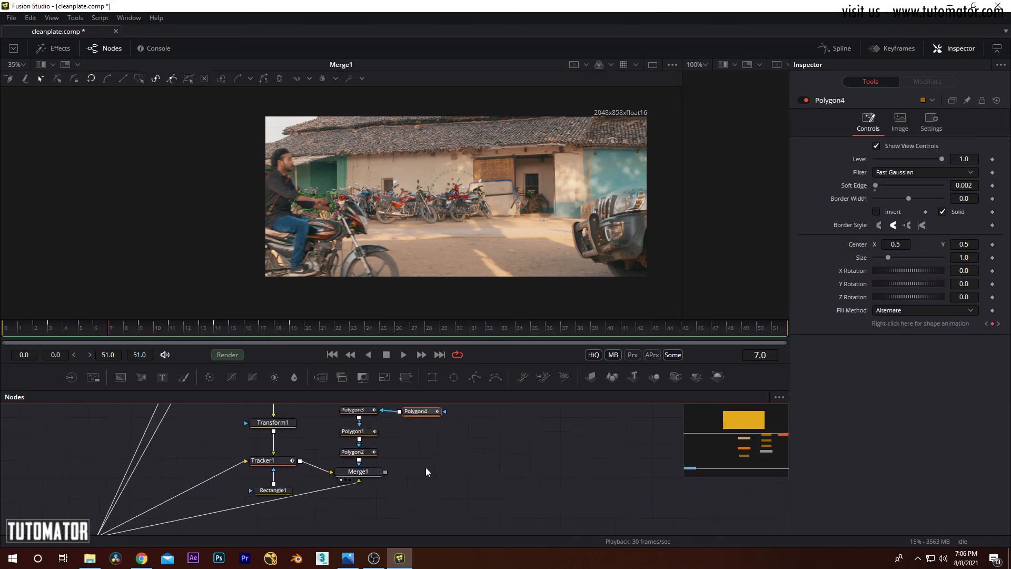
drag(482, 462, 463, 465)
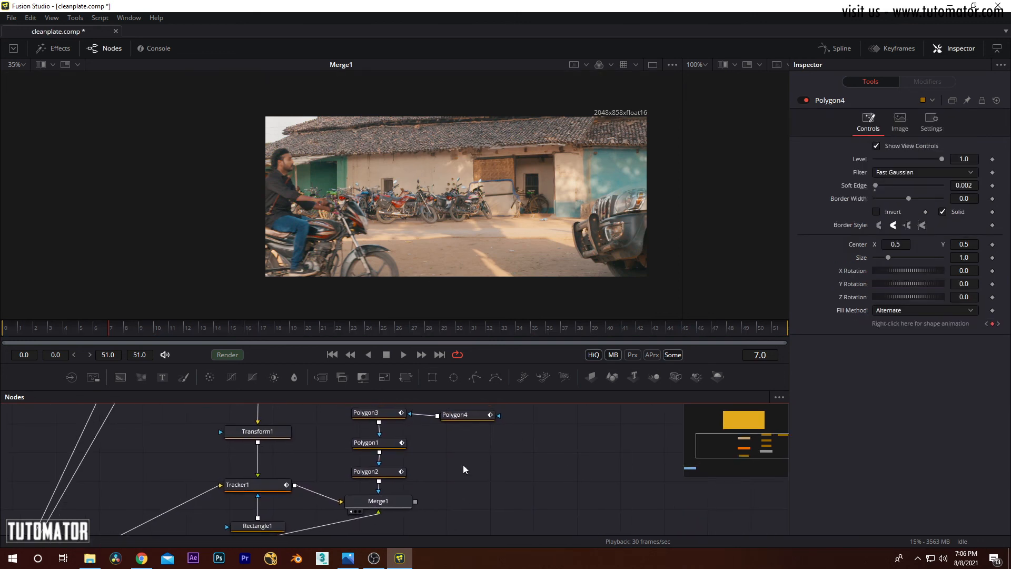
Step: Play the composite from frame 15, stop it, and examine the rider up close at frame 16
mouse_move(233, 328)
mouse_down()
mouse_move(36, 326)
mouse_move(232, 323)
mouse_up()
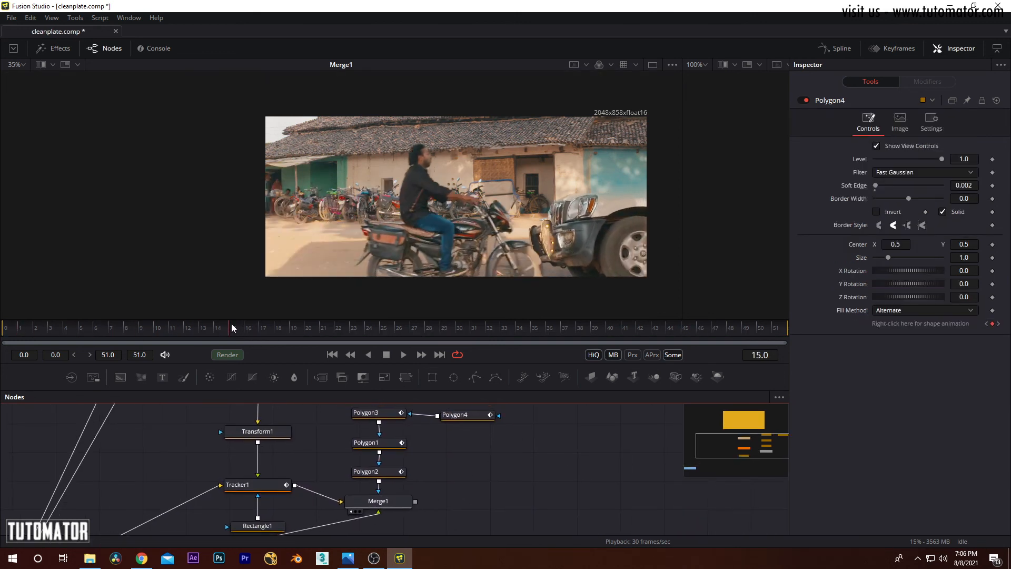
click(408, 355)
click(387, 354)
drag(302, 325, 247, 332)
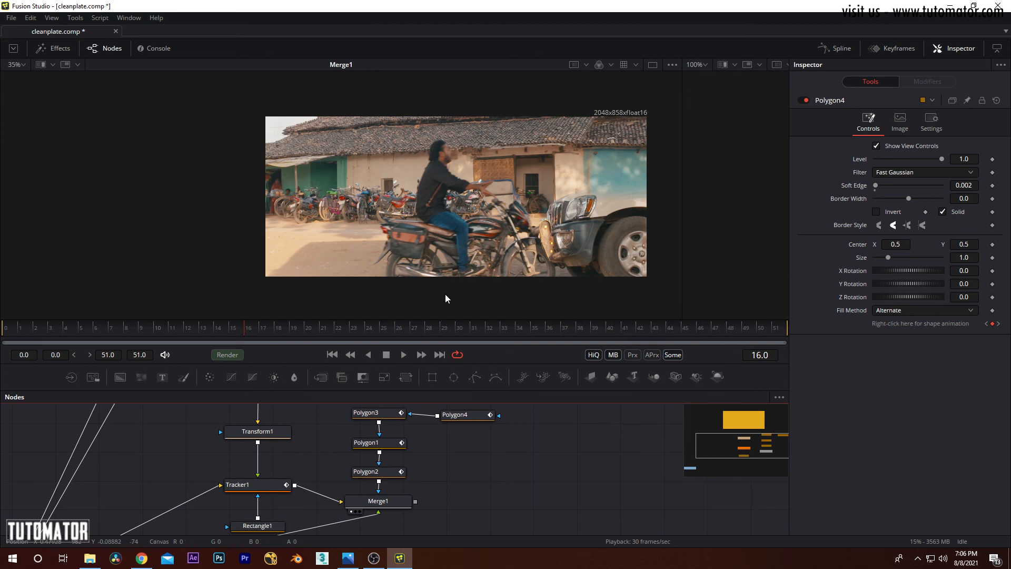
scroll(423, 201, up, 3)
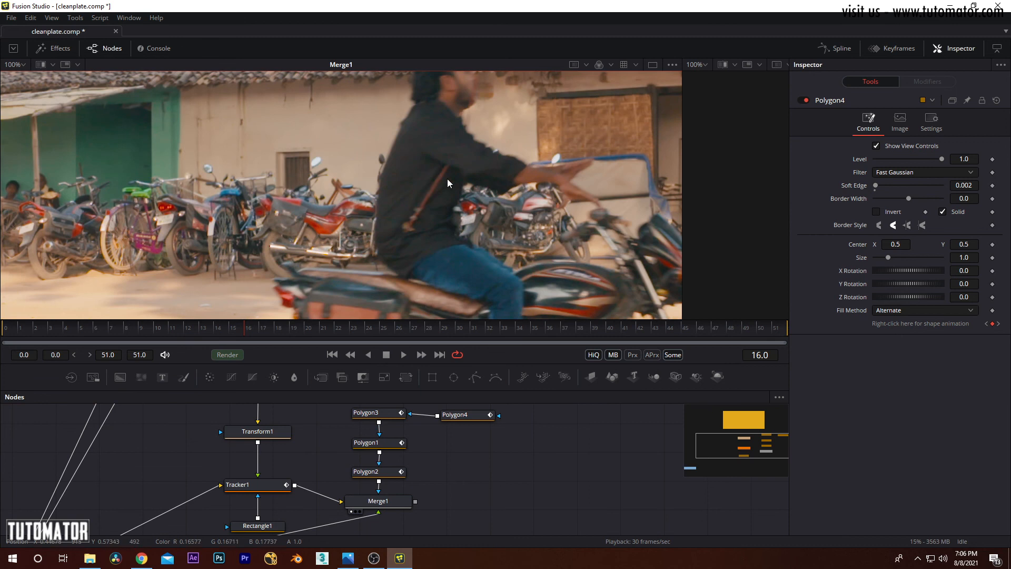
Step: View the tutorial topic list Fusion.jpg in Photos and return to the Fusion composition
click(347, 558)
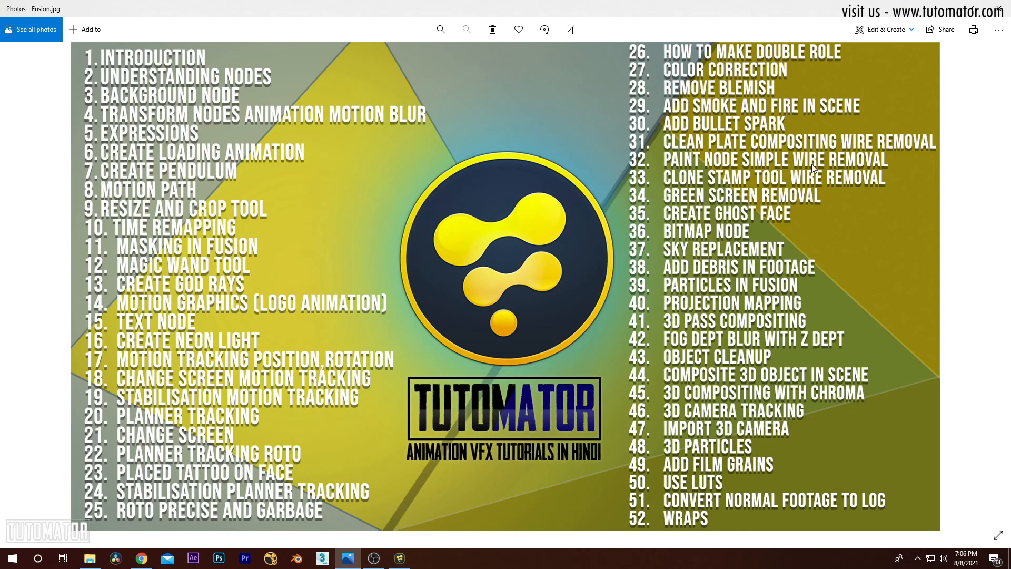
click(951, 10)
Step: Examine the edges of the rider's body and head up close at frames 16, 14 and 6
scroll(392, 221, up, 2)
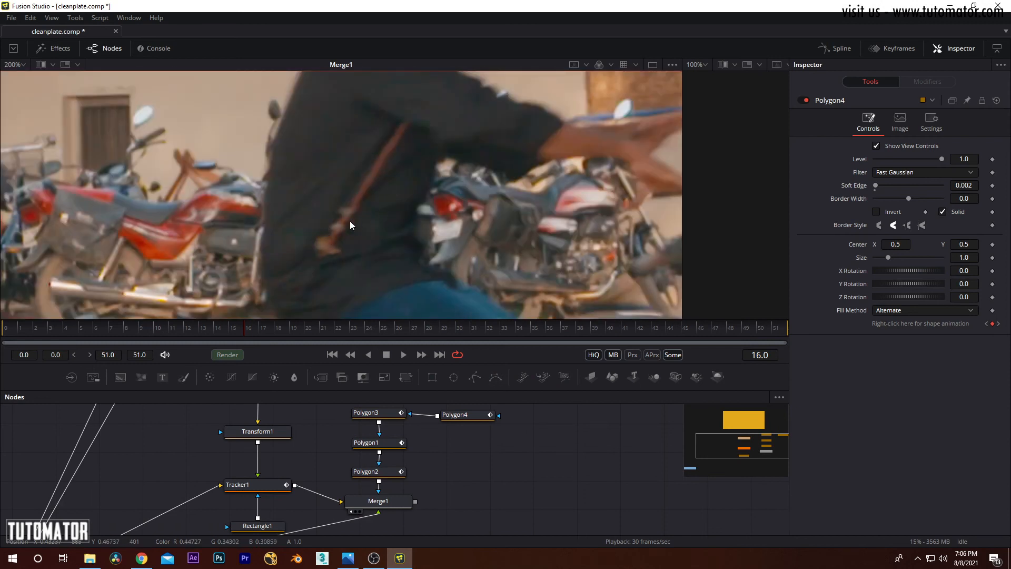
scroll(350, 225, down, 5)
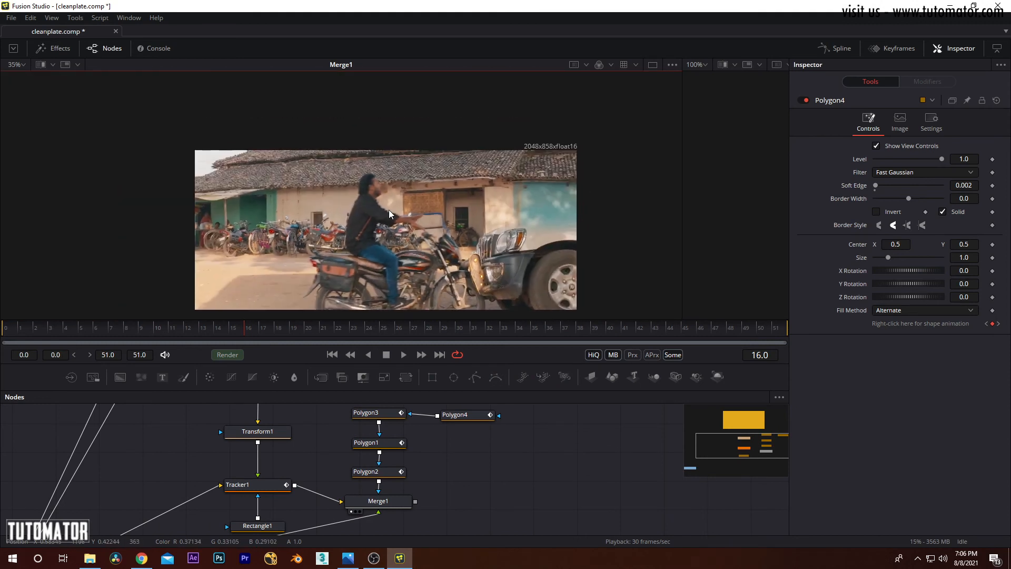
scroll(392, 210, up, 6)
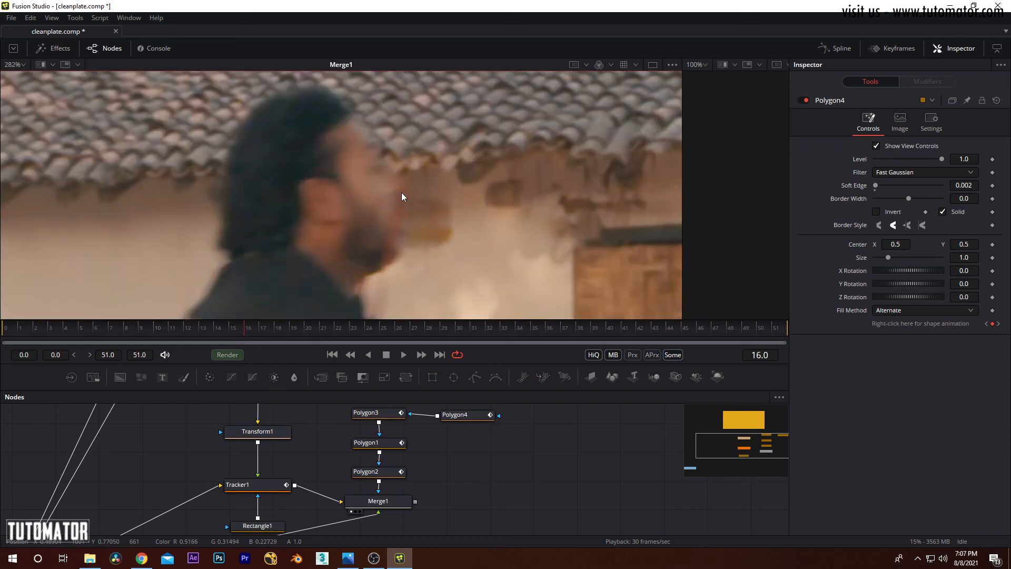
drag(456, 325, 215, 327)
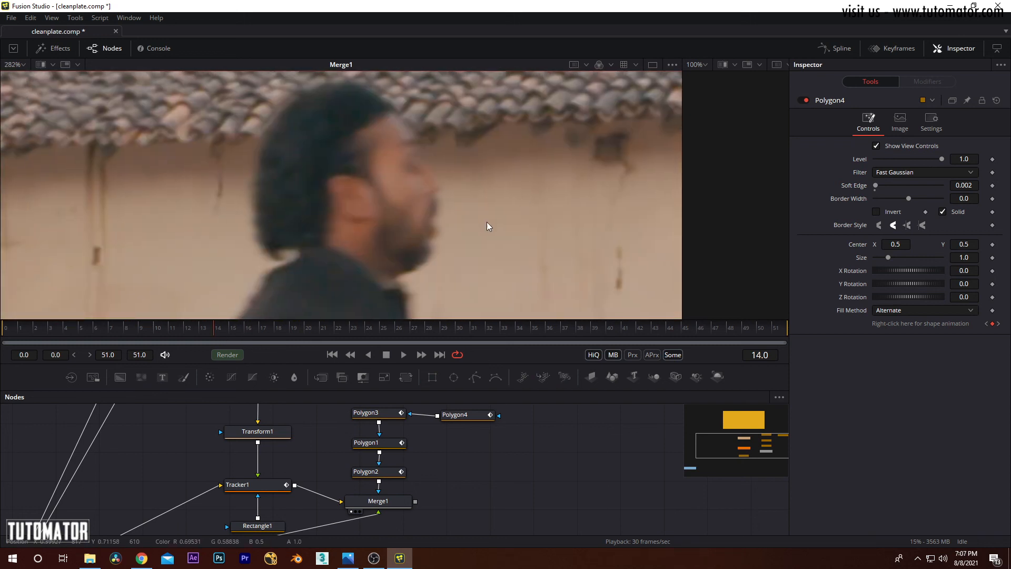
scroll(486, 227, down, 5)
drag(276, 325, 94, 327)
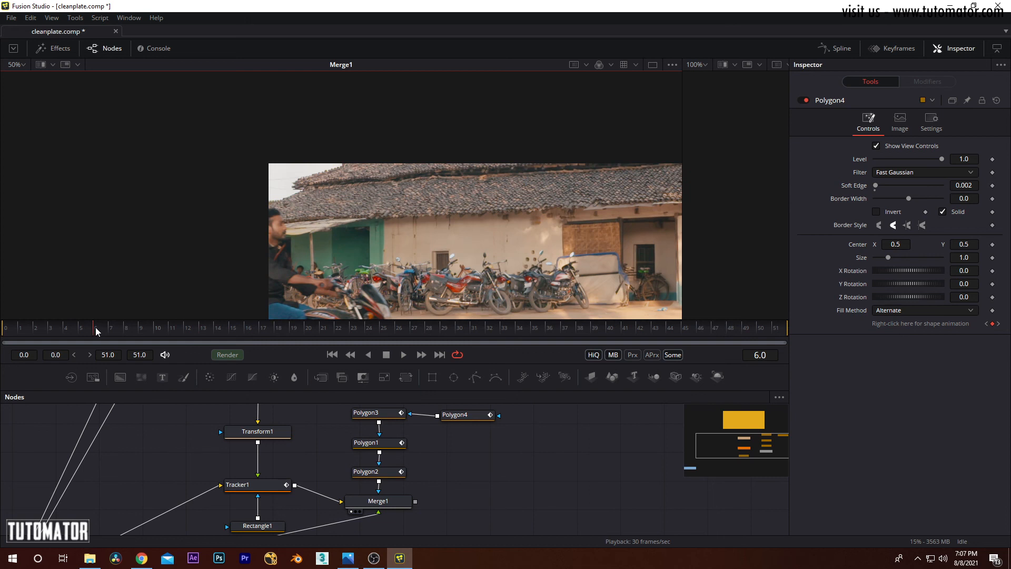
scroll(395, 218, up, 4)
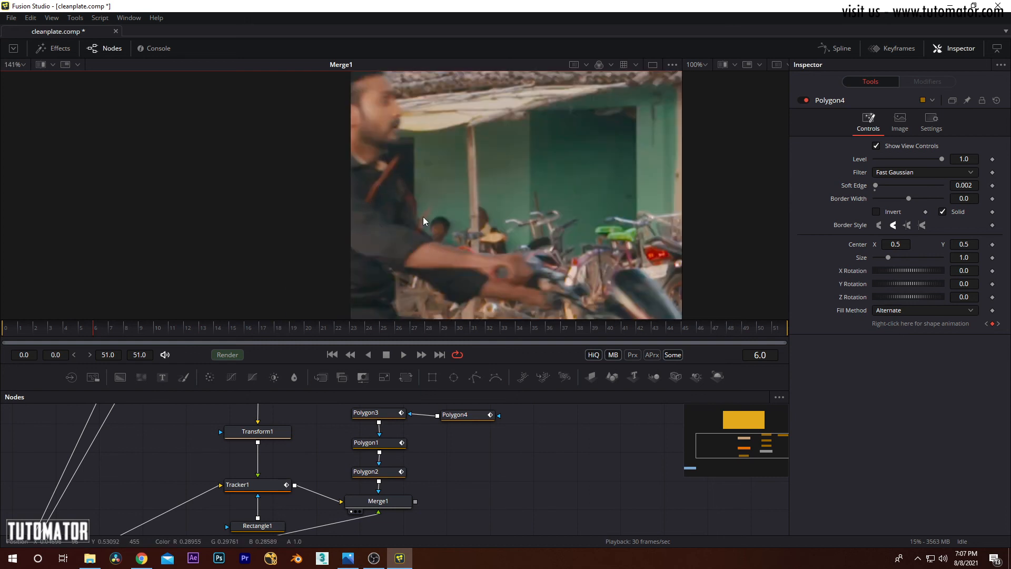
Step: Play the Merge1 composite from before the impact to review the whole wire removal
scroll(403, 240, down, 4)
drag(210, 328, 140, 328)
click(404, 355)
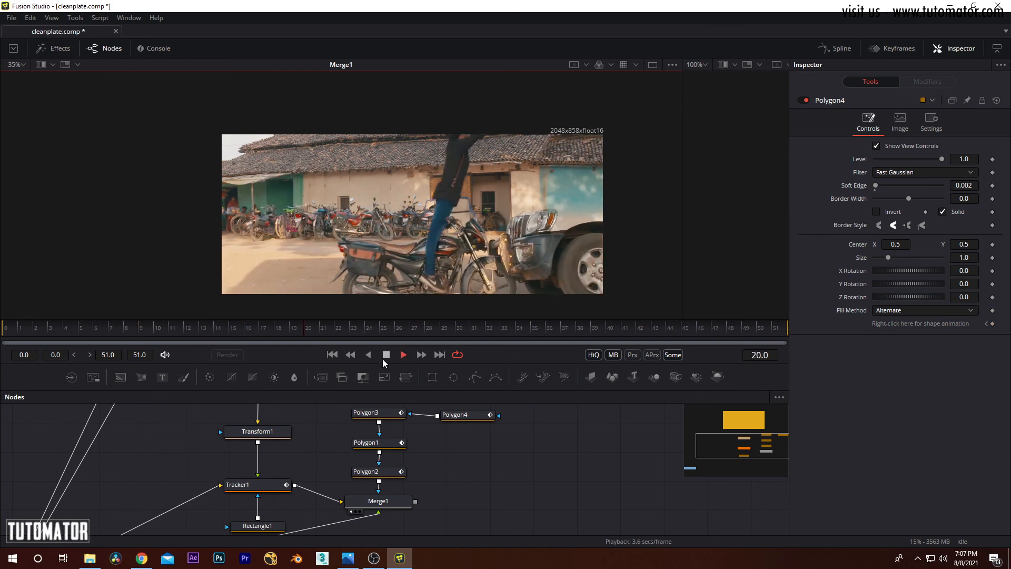